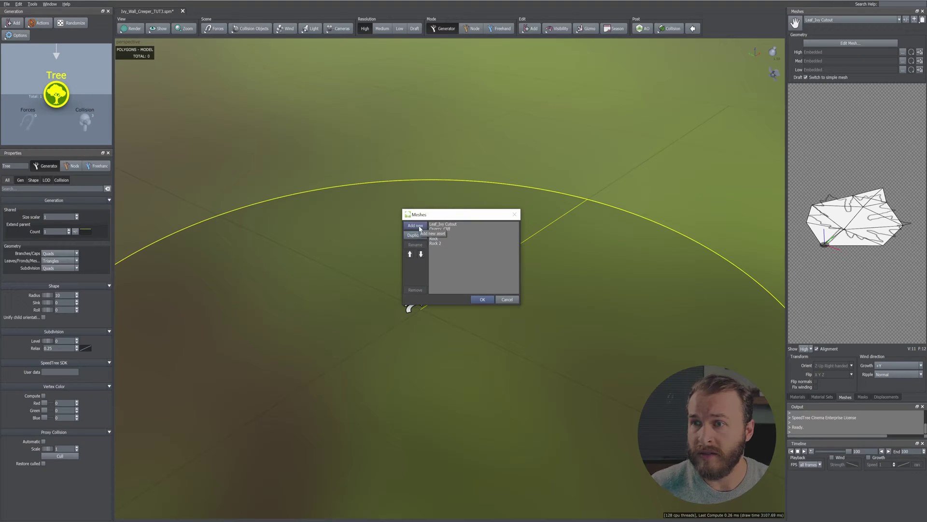
# Add a new entry to the mesh list and name it Rock.
pyautogui.click(415, 226)
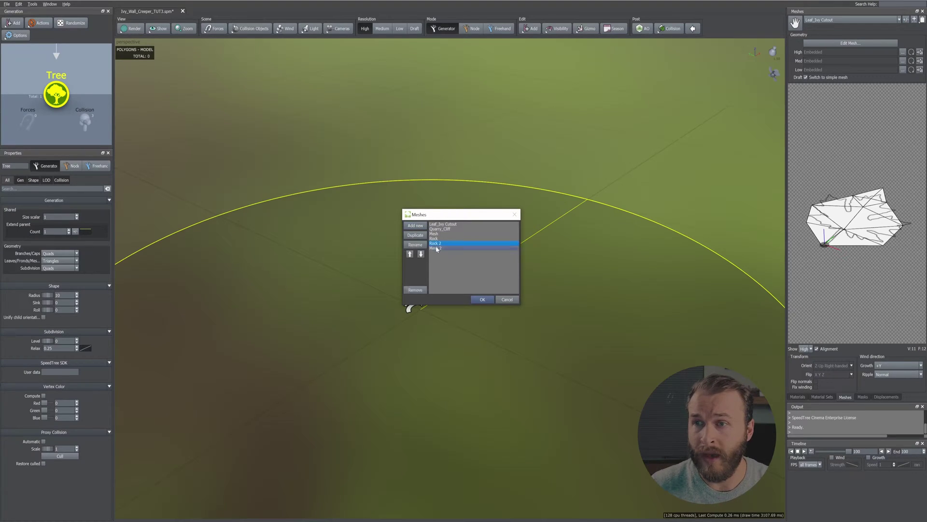
pyautogui.click(415, 290)
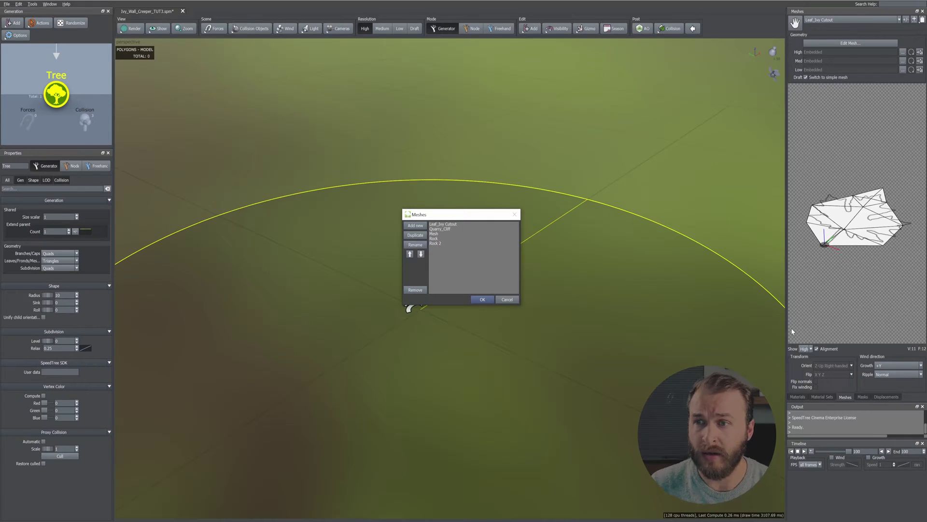
pyautogui.click(415, 225)
pyautogui.click(438, 249)
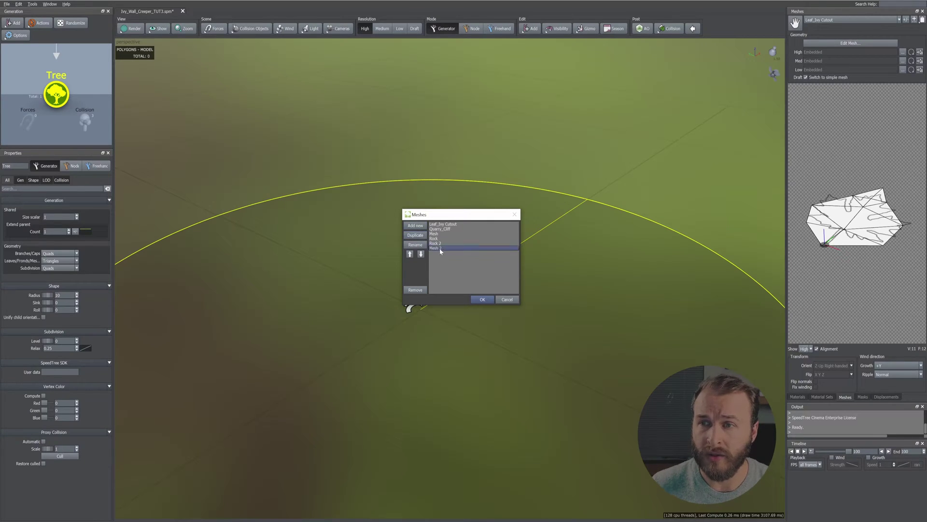
pyautogui.click(417, 245)
pyautogui.write('Rock')
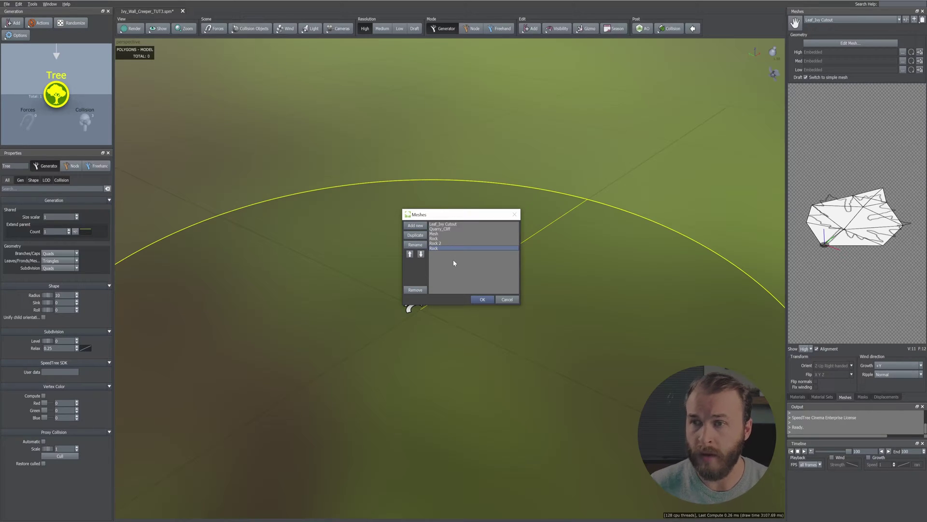
pyautogui.click(476, 300)
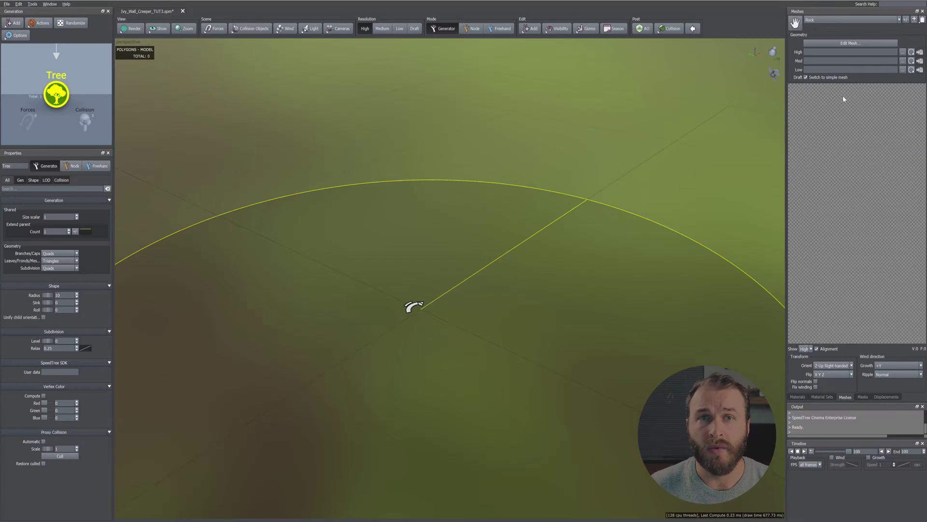
# Load uchudhida_LOD1.fbx as the Rock mesh's high-resolution geometry with its associated LOD meshes, and set its flip to -X Y Z.
pyautogui.click(903, 52)
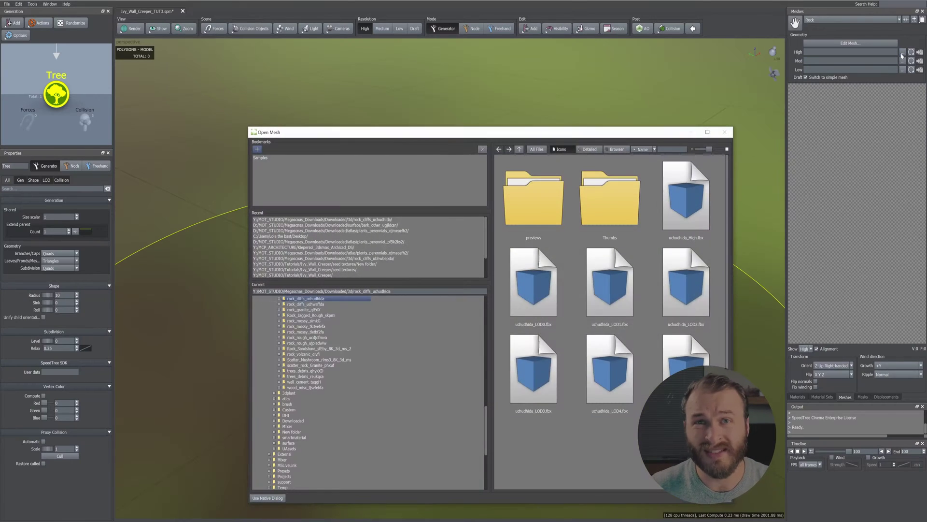
pyautogui.click(614, 298)
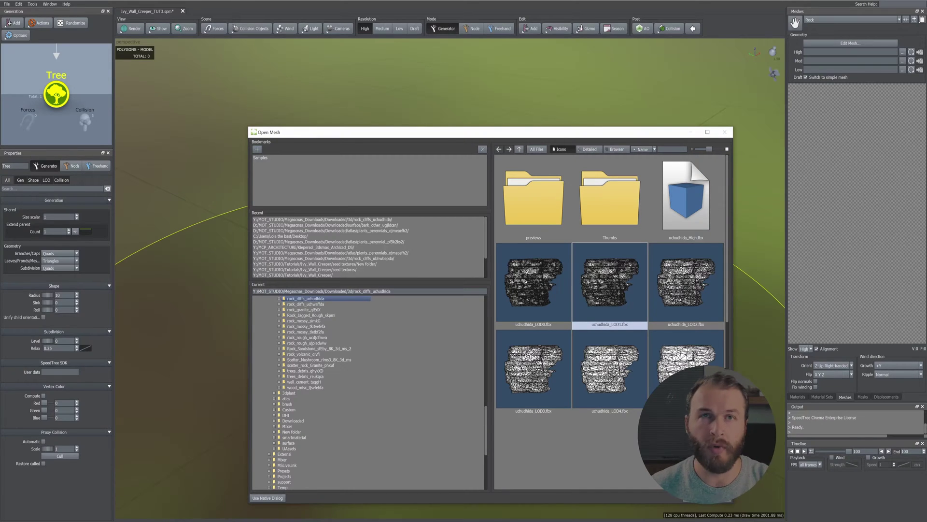
pyautogui.click(639, 326)
pyautogui.click(693, 496)
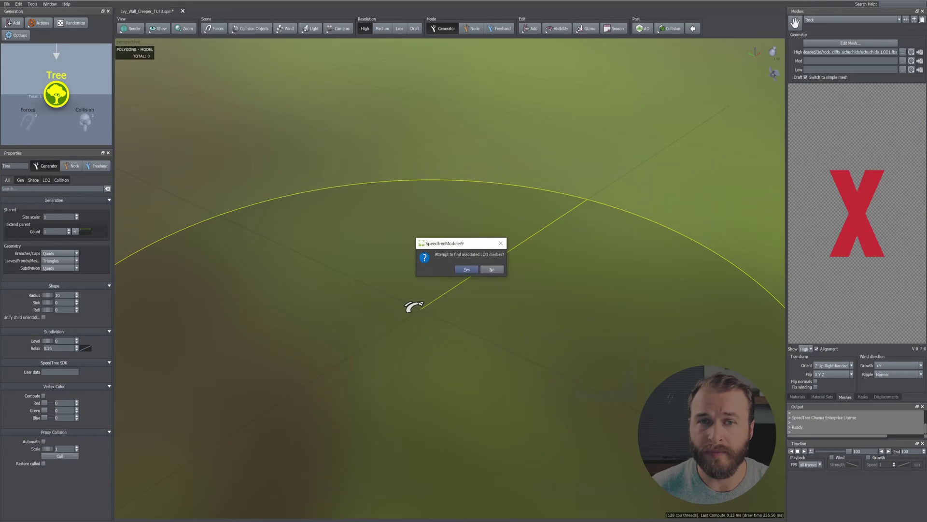
pyautogui.click(466, 270)
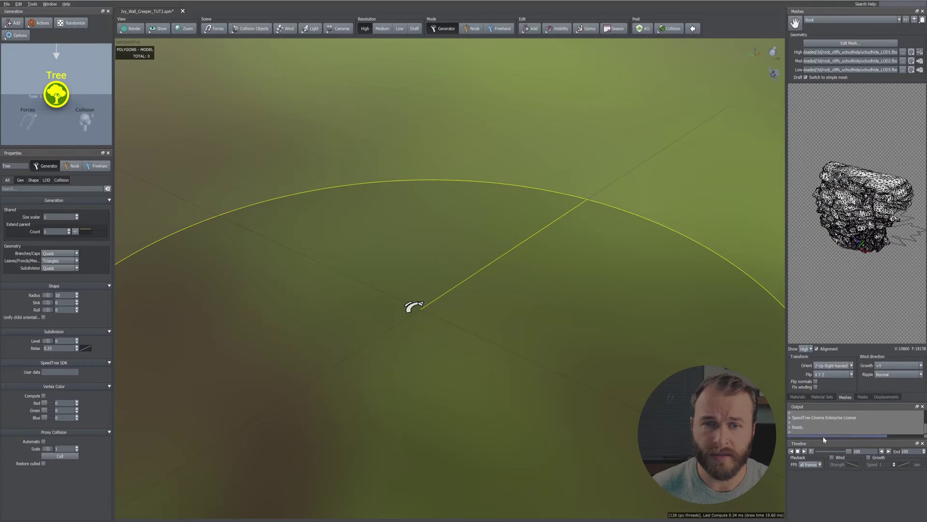
pyautogui.click(824, 376)
pyautogui.click(826, 391)
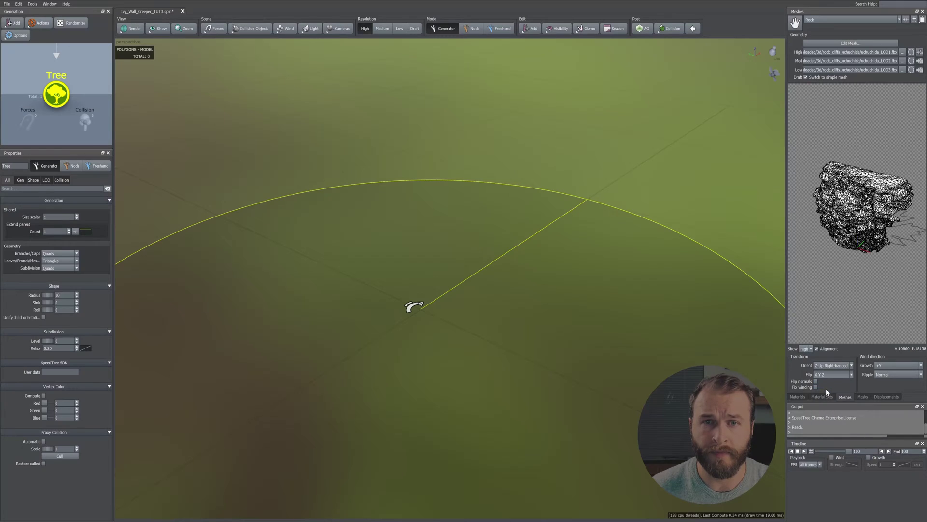
# Add Trunk geometry to the tree at the scene's origin.
pyautogui.moveTo(565, 285); pyautogui.dragTo(555, 294)
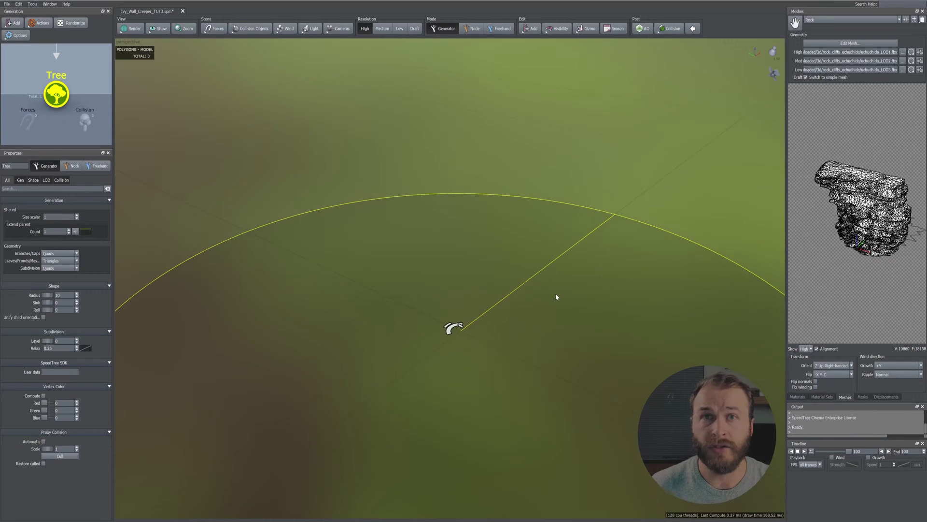
pyautogui.scroll(1, 457, 317)
pyautogui.scroll(-2, 457, 317)
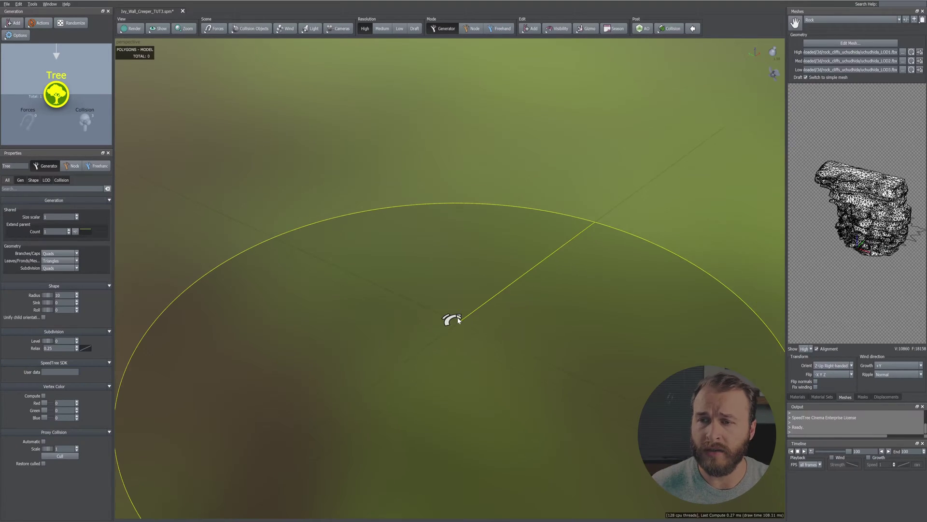
pyautogui.rightClick(458, 318)
pyautogui.moveTo(468, 326)
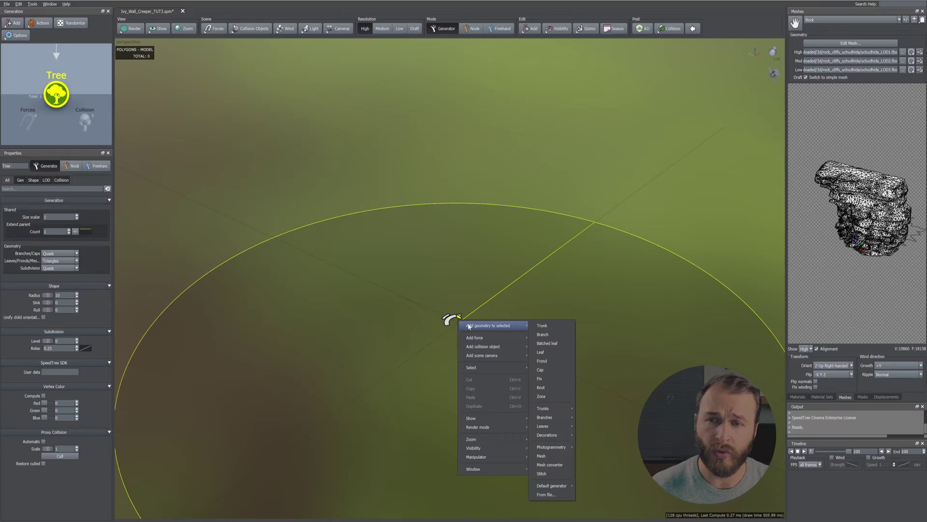
pyautogui.click(543, 326)
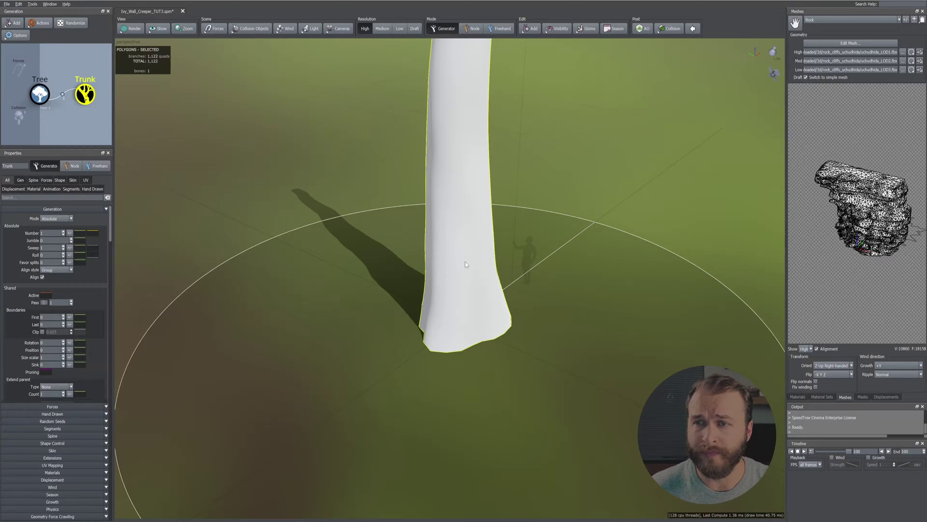
# Set the trunk spine's absolute length to 6.
pyautogui.moveTo(465, 262); pyautogui.dragTo(459, 292)
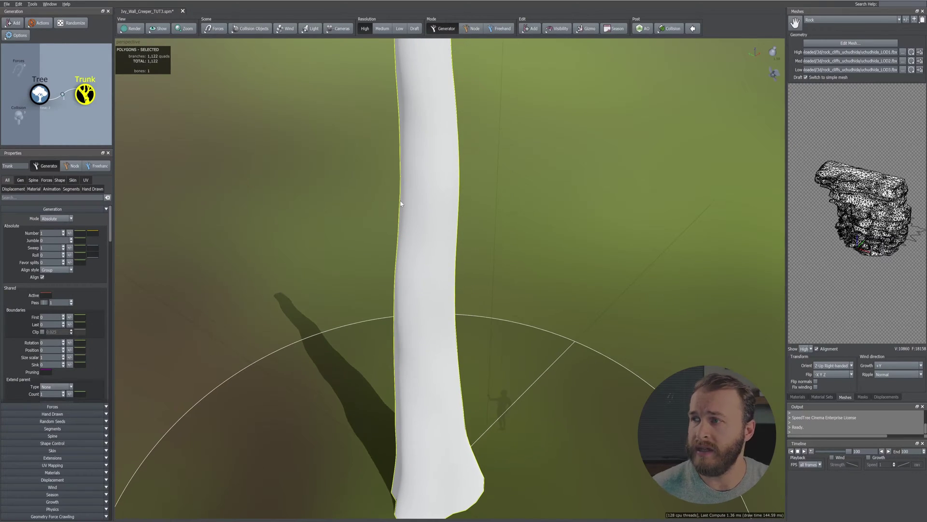
pyautogui.click(33, 179)
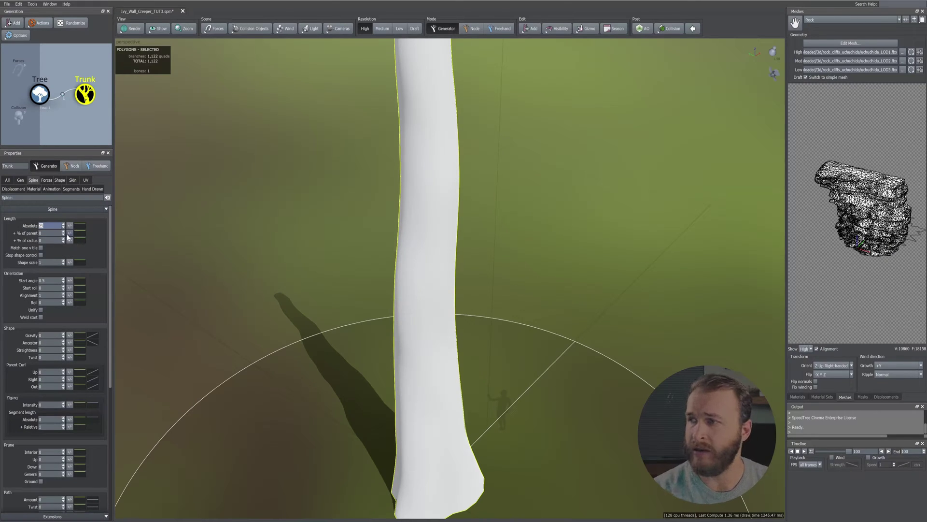
pyautogui.write('6')
pyautogui.press('Return')
pyautogui.moveTo(300, 245); pyautogui.dragTo(220, 219)
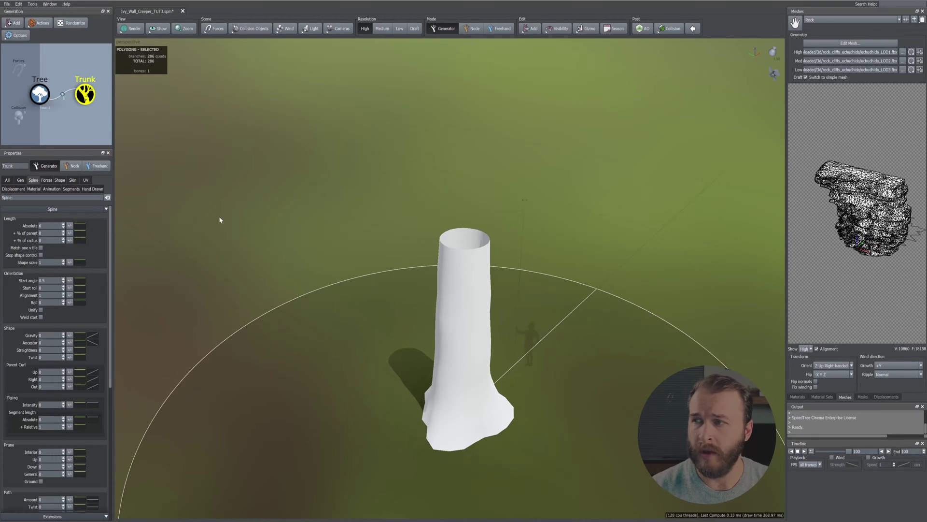
# Set the trunk skin's absolute radius to 0.04.
pyautogui.click(73, 181)
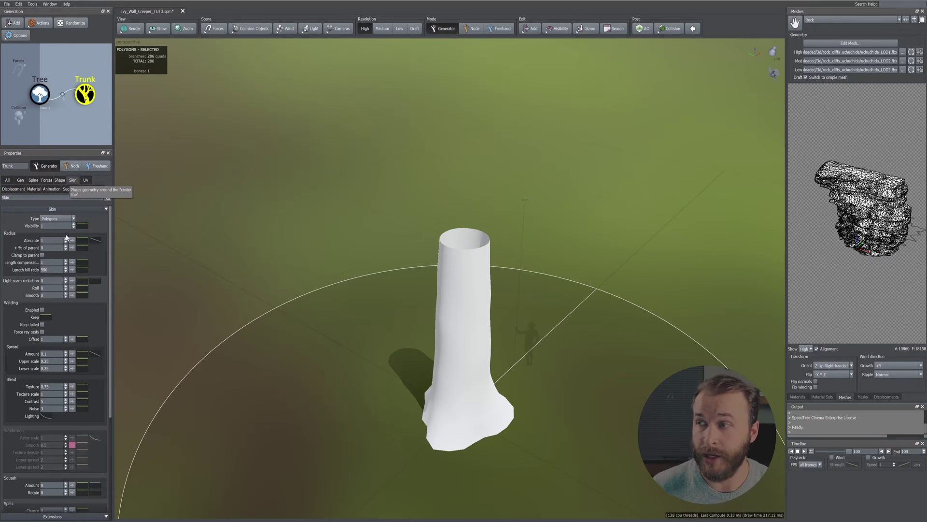
pyautogui.click(51, 240)
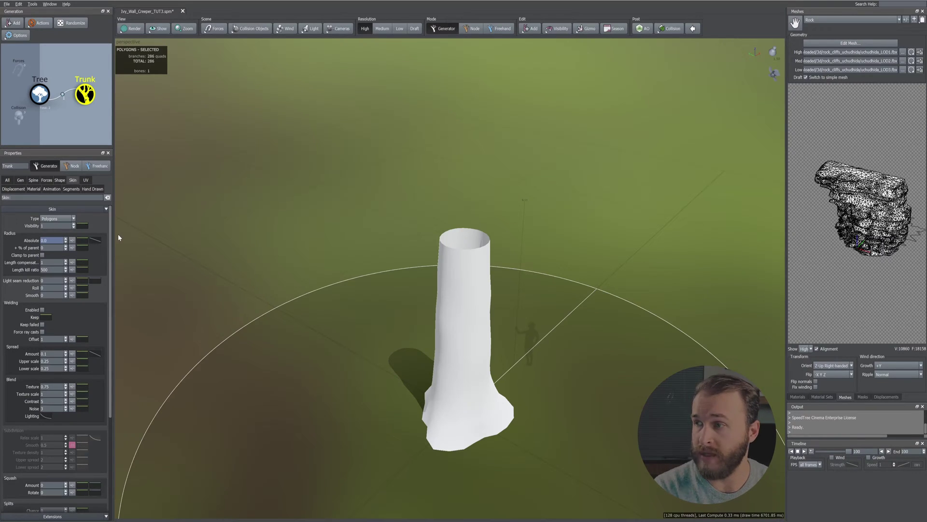
pyautogui.write('0.04')
pyautogui.press('Return')
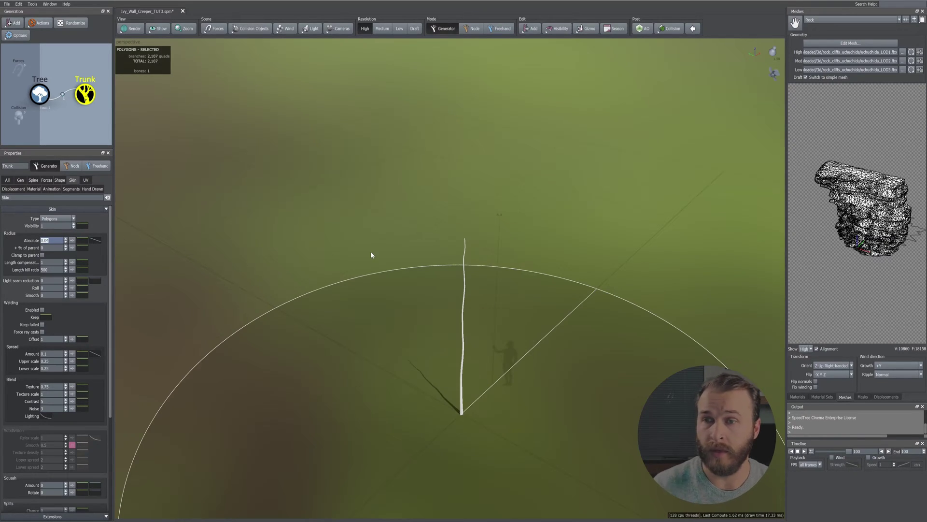
pyautogui.moveTo(373, 263); pyautogui.dragTo(371, 259)
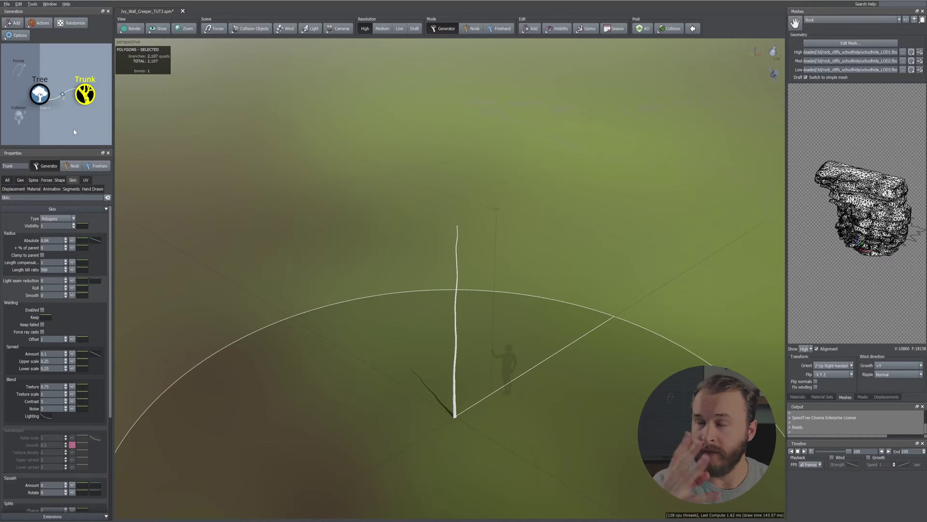
# Add a geometry force to the trunk using the newly imported Rock mesh.
pyautogui.doubleClick(88, 89)
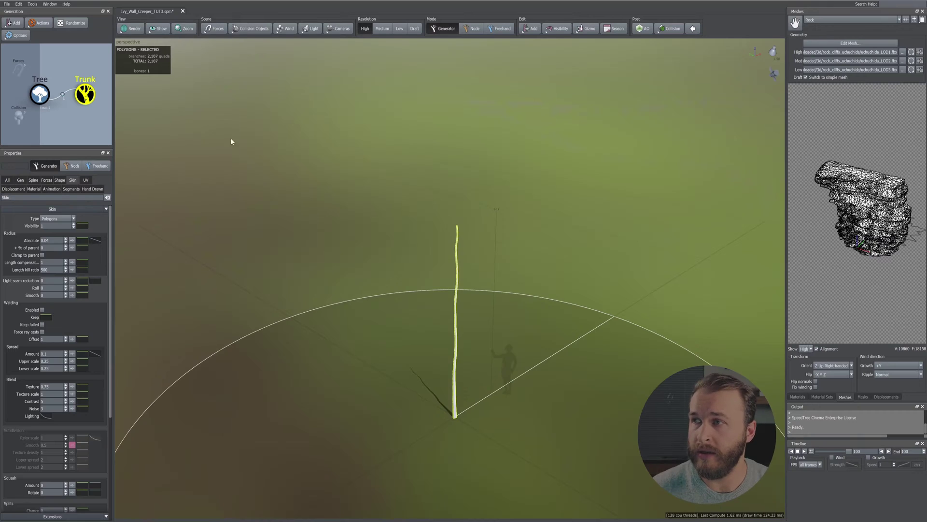
pyautogui.rightClick(458, 301)
pyautogui.moveTo(487, 320)
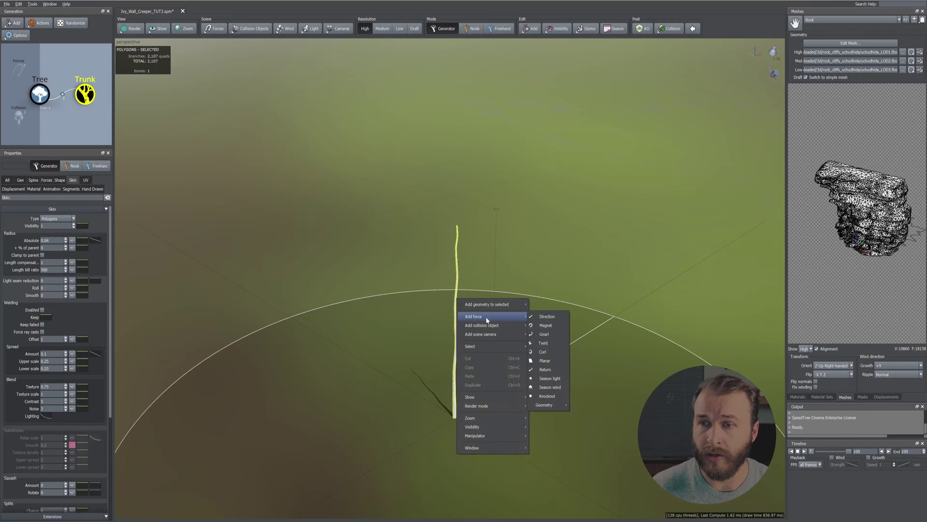
pyautogui.moveTo(548, 407)
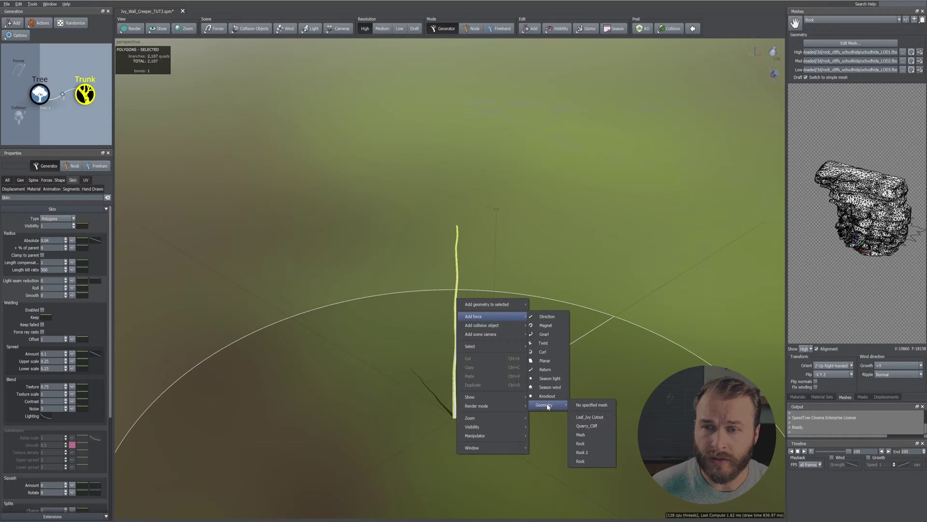
pyautogui.click(583, 461)
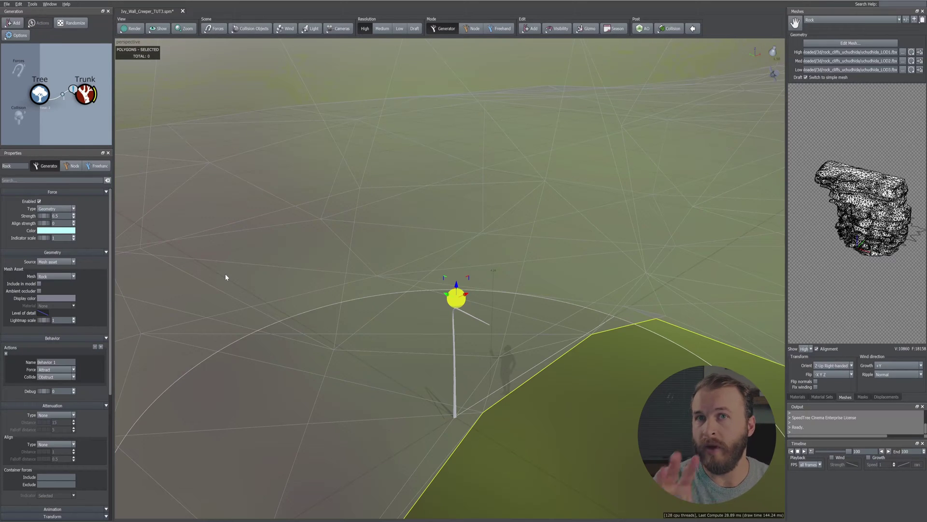
# Reset the rock force's translation and set its uniform scale to 0.02.
pyautogui.scroll(-5, 31, 360)
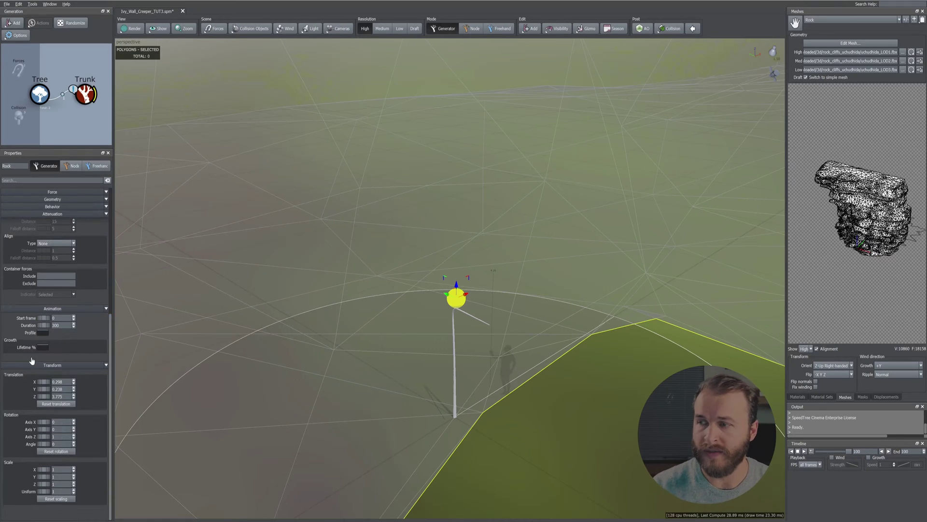
pyautogui.click(59, 403)
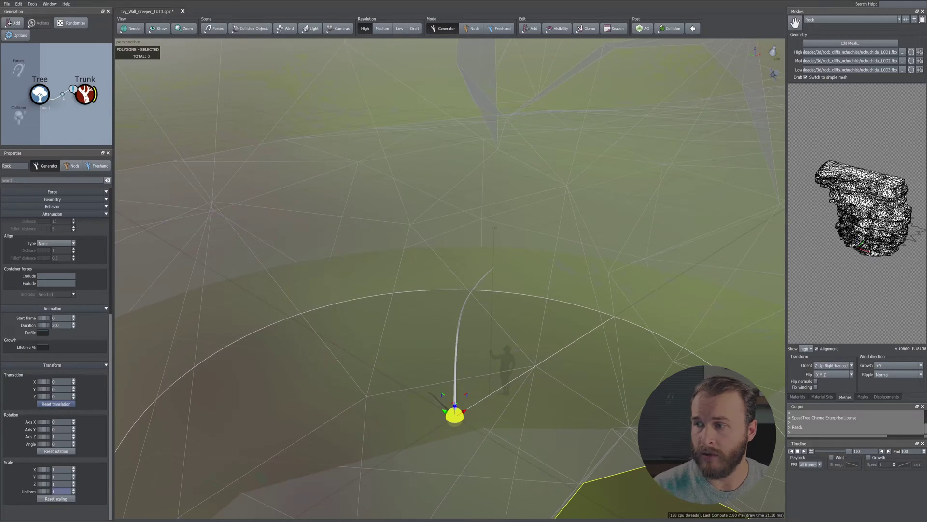
pyautogui.write('0.02')
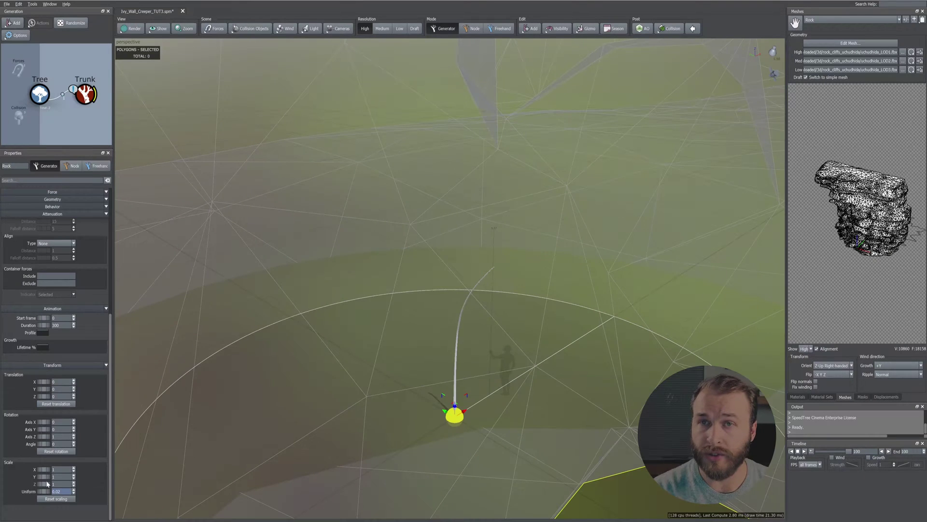
pyautogui.press('Return')
pyautogui.moveTo(450, 316); pyautogui.dragTo(453, 345)
pyautogui.scroll(3, 452, 344)
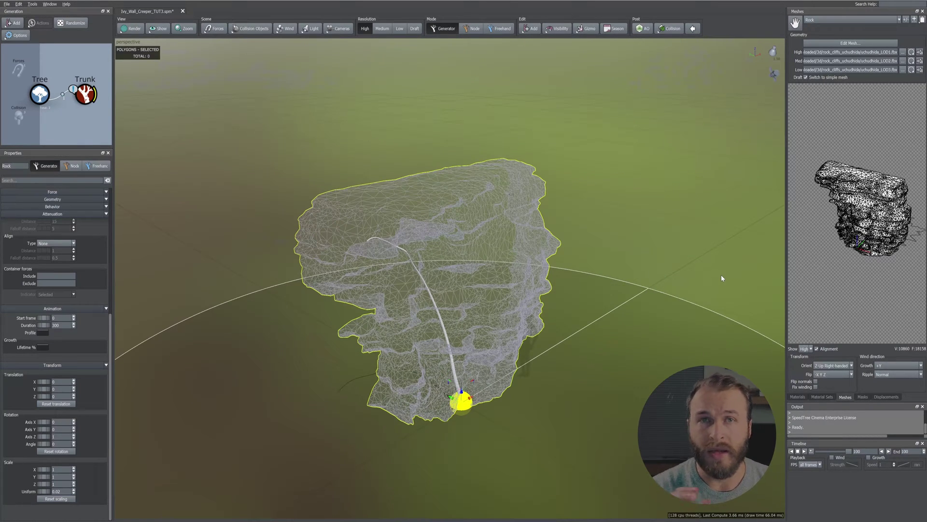
# Rename Material 2 as Rock 2 in the material list and make it the current material.
pyautogui.click(802, 397)
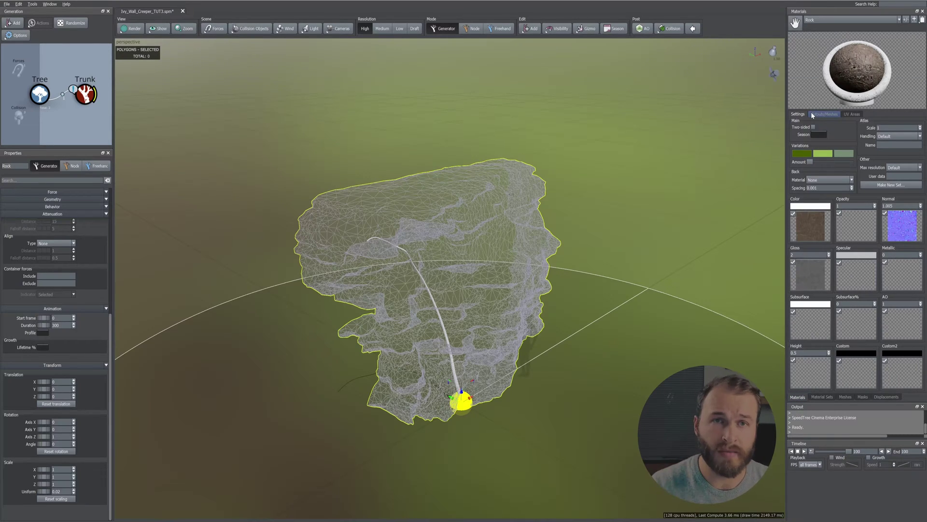
pyautogui.click(907, 20)
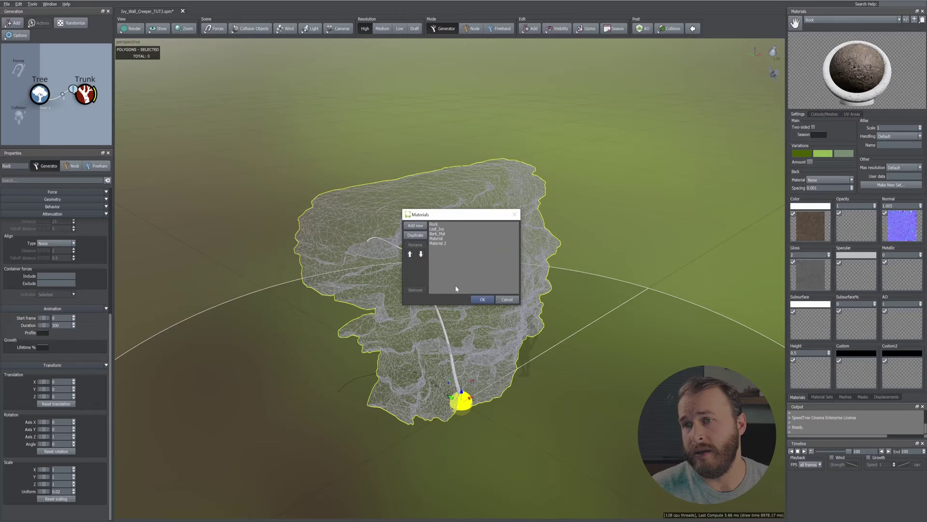
pyautogui.click(448, 243)
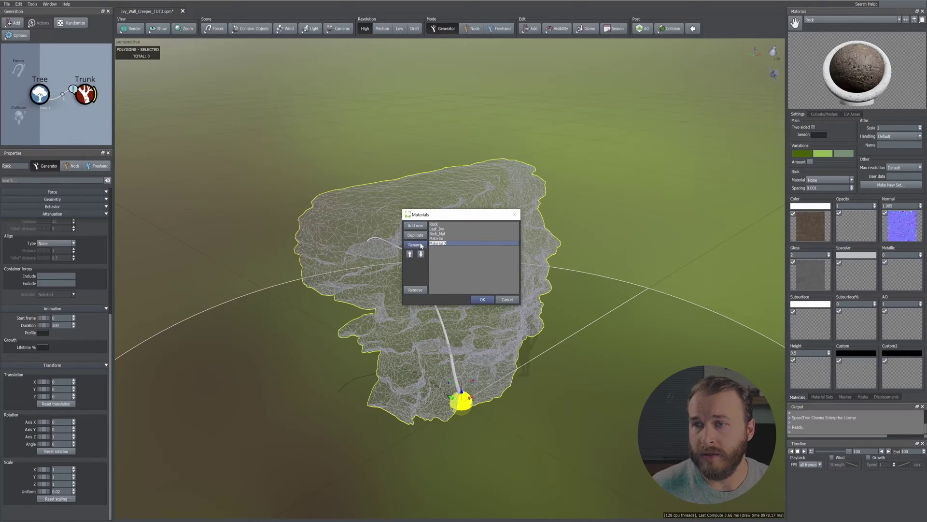
pyautogui.write('Rock 2')
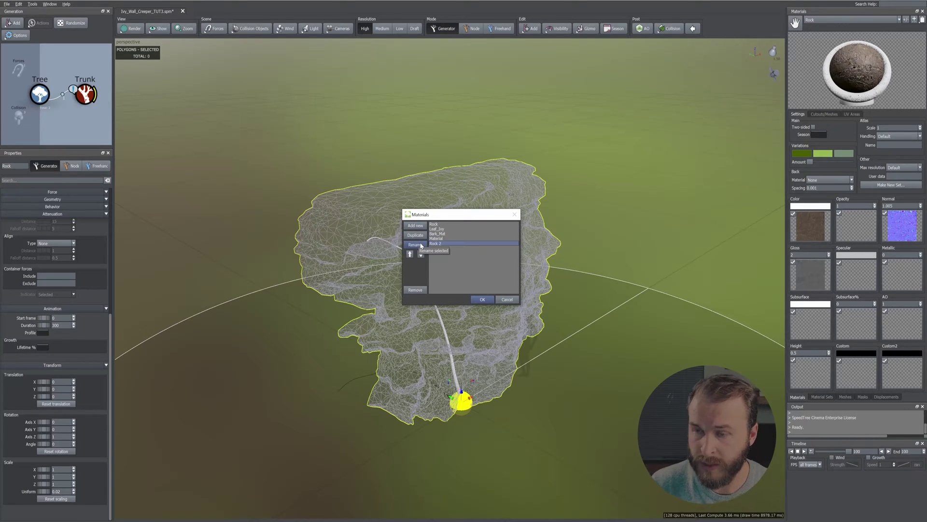
pyautogui.click(482, 300)
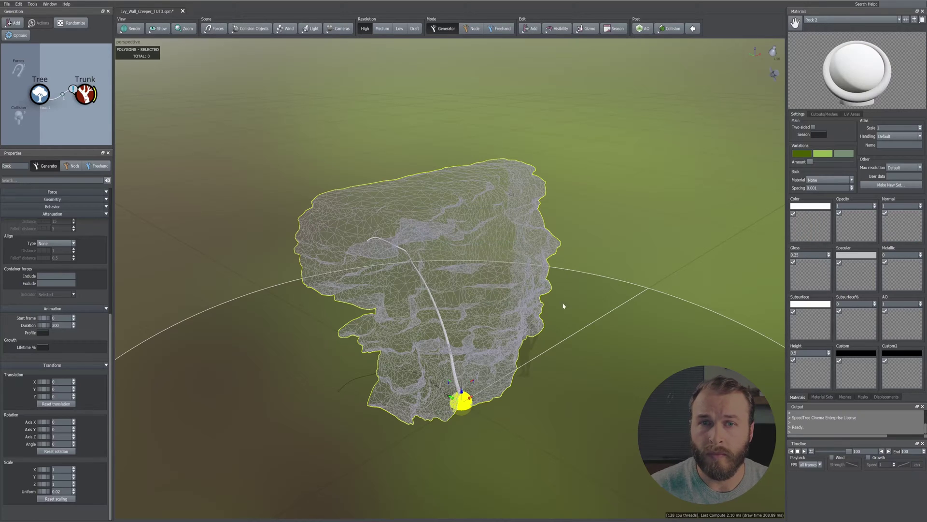
# Load uchudhida_4K_Albedo.jpg from the rock_cliffs_uchudhida folder as the Rock 2 material's color map.
pyautogui.doubleClick(817, 223)
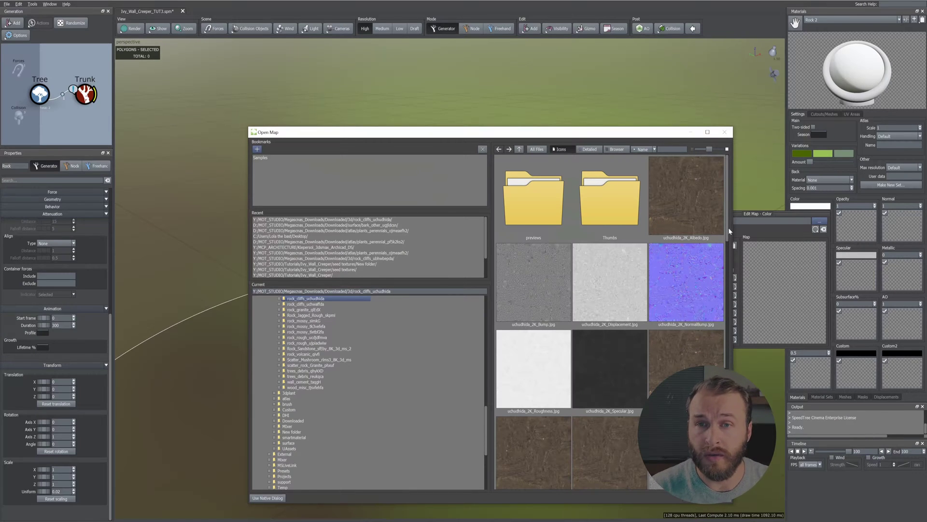
pyautogui.moveTo(727, 178); pyautogui.dragTo(726, 269)
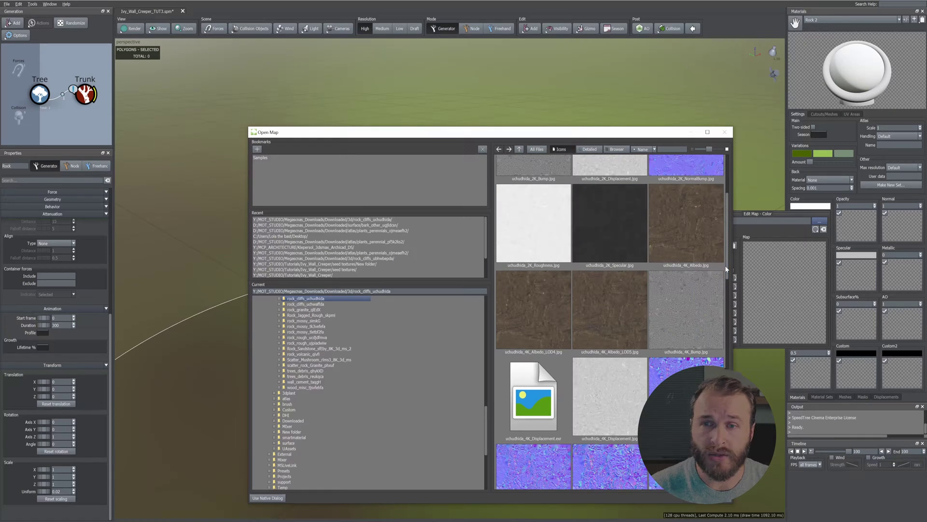
pyautogui.click(694, 236)
pyautogui.doubleClick(692, 234)
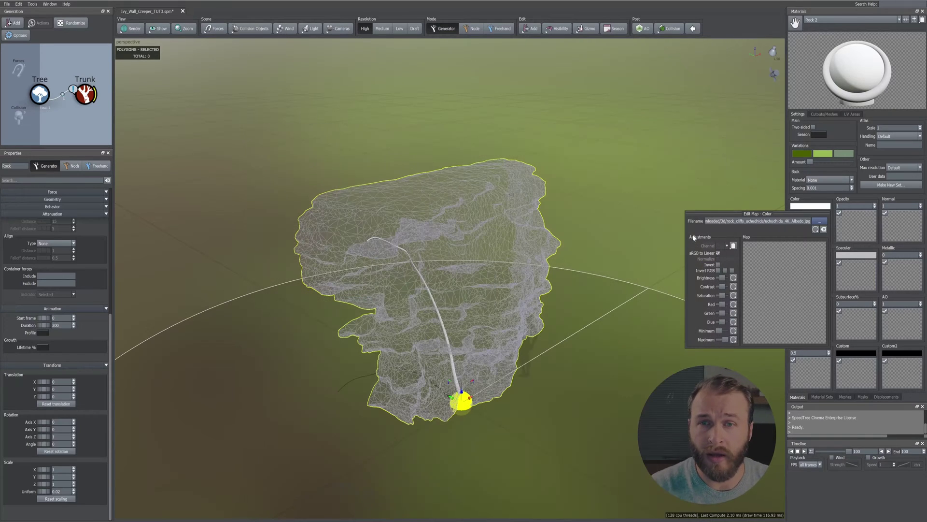
pyautogui.click(740, 169)
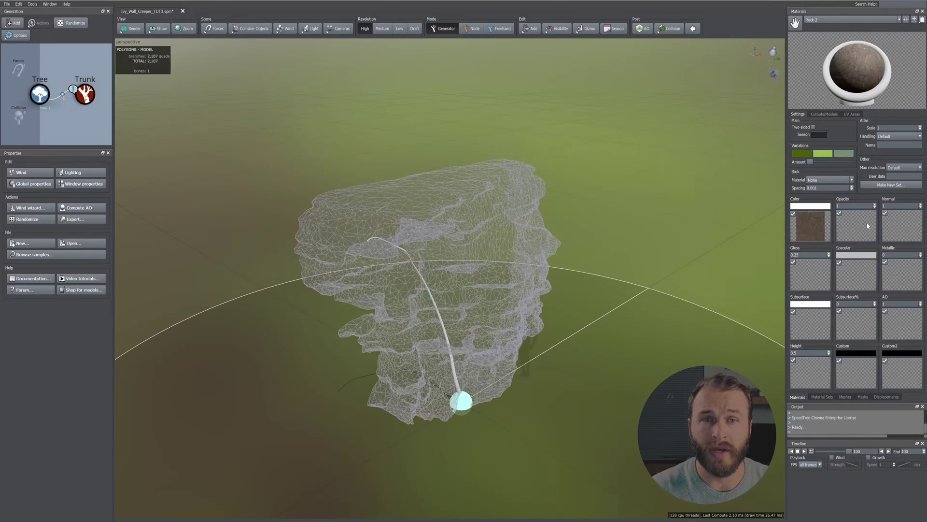
# Load uchudhida_4K_Normal_LOD0.jpg as the Rock 2 material's normal map.
pyautogui.doubleClick(906, 222)
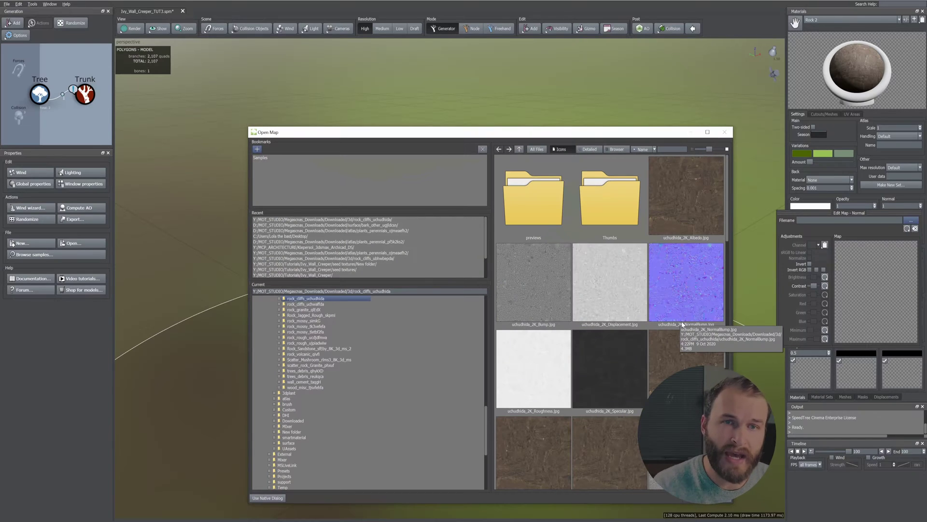
pyautogui.click(696, 274)
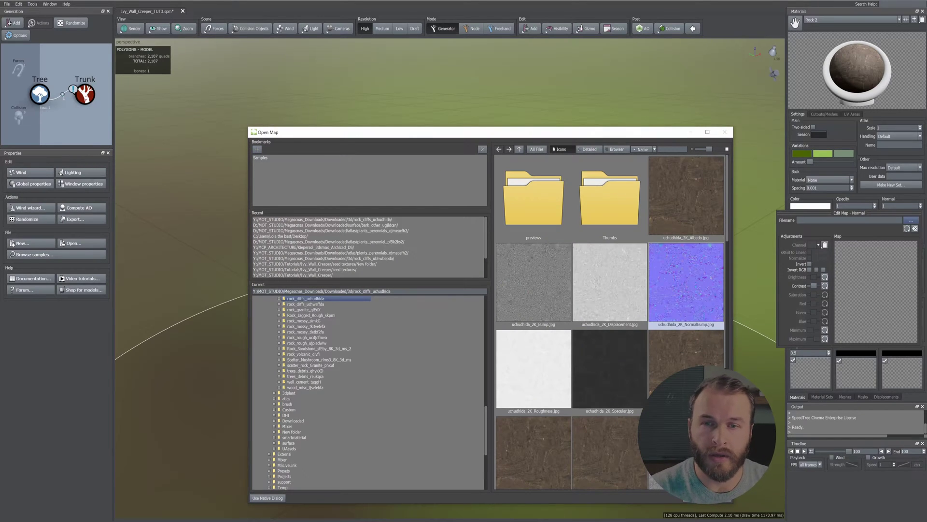
pyautogui.scroll(-5, 690, 300)
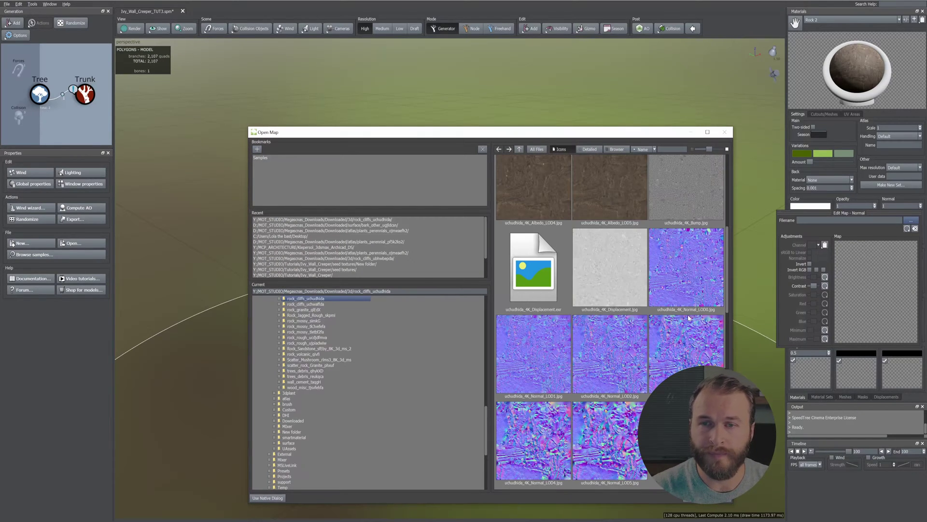
pyautogui.click(691, 285)
pyautogui.click(696, 498)
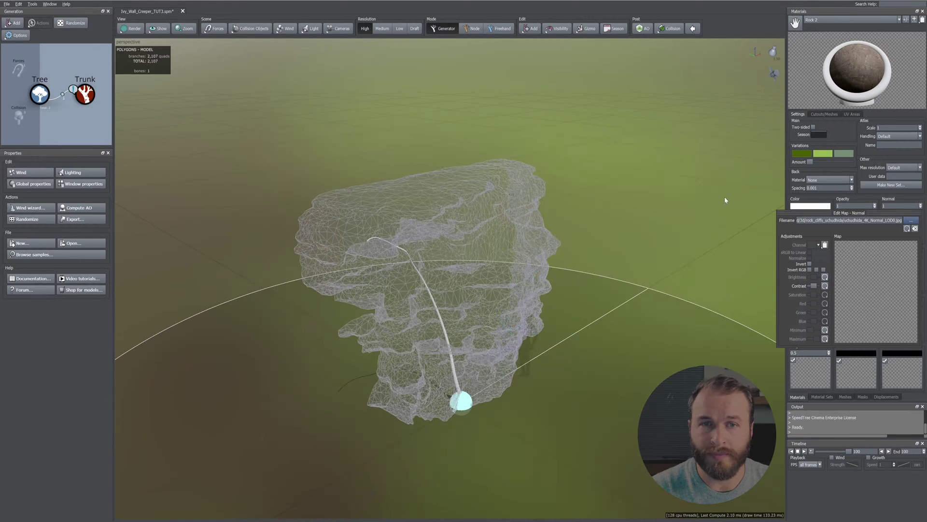
pyautogui.click(724, 196)
# Load uchudhida_2K_Specular.jpg as the Rock 2 material's gloss map with a gloss value of 2, and also as its specular map.
pyautogui.doubleClick(812, 278)
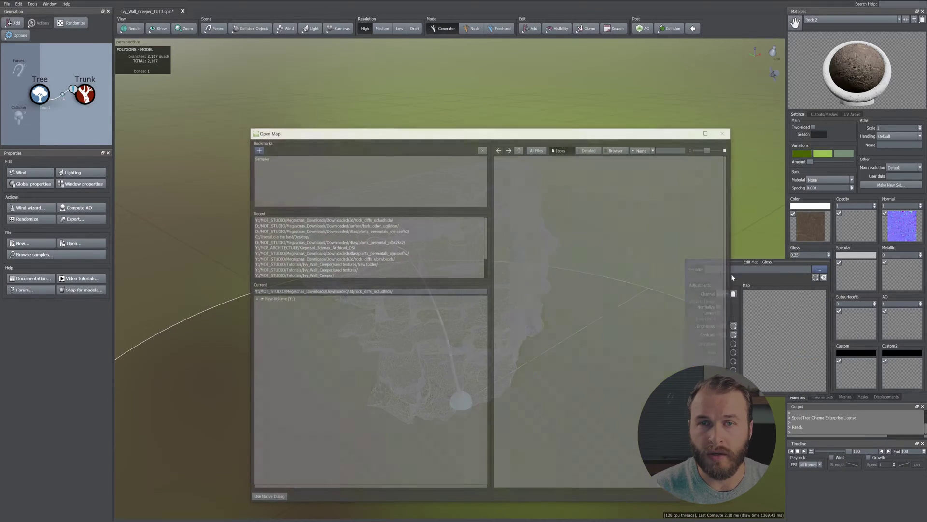
pyautogui.moveTo(728, 231); pyautogui.dragTo(728, 277)
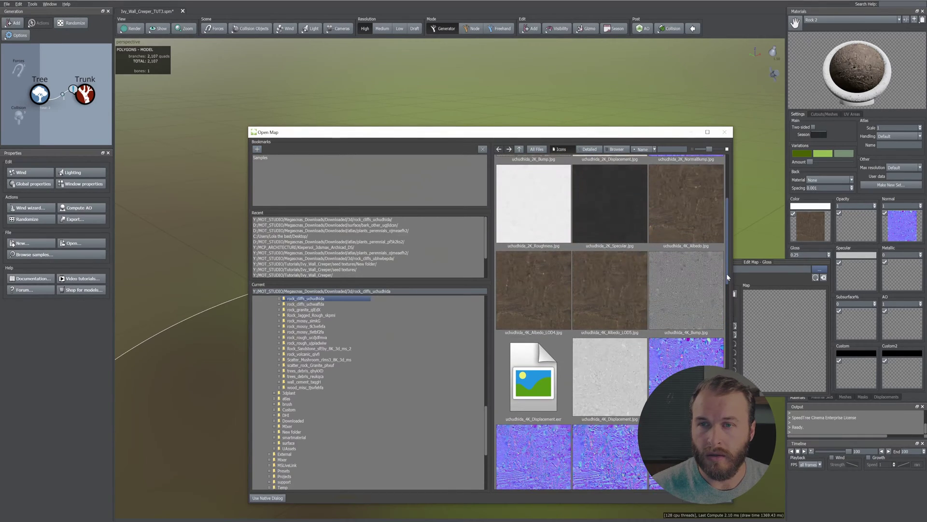
pyautogui.doubleClick(630, 230)
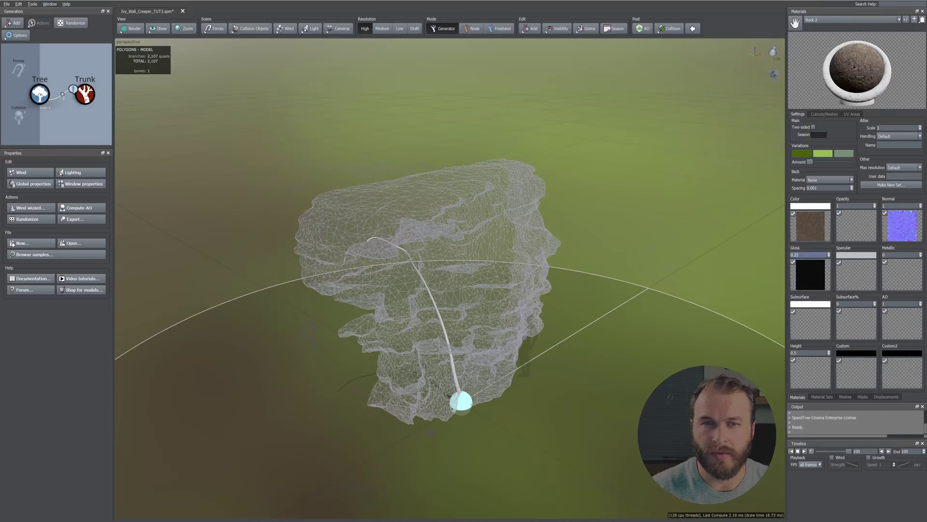
pyautogui.moveTo(803, 255); pyautogui.dragTo(785, 259)
pyautogui.write('2')
pyautogui.press('Return')
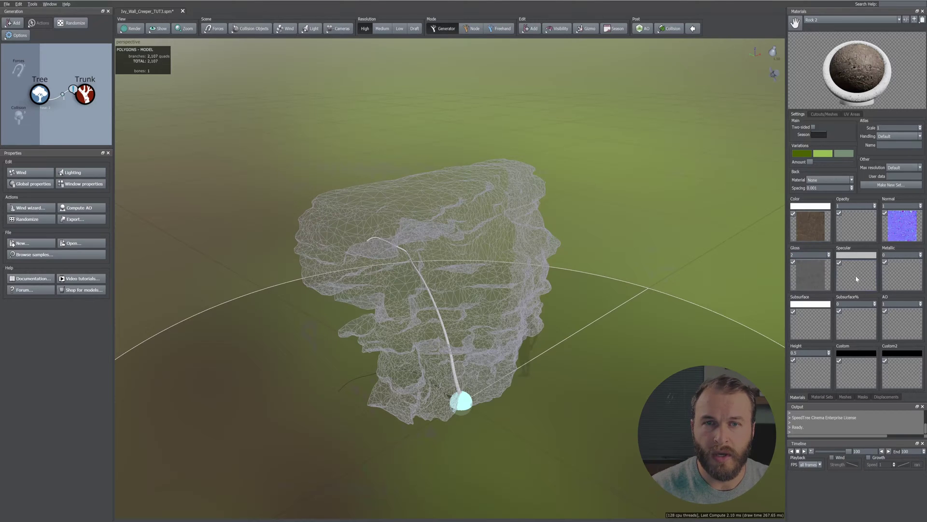
pyautogui.doubleClick(858, 278)
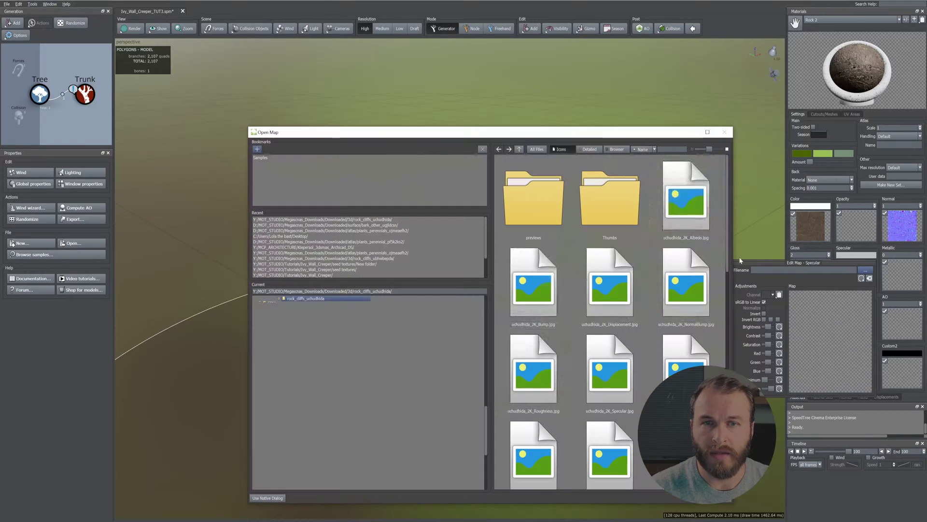
pyautogui.doubleClick(610, 372)
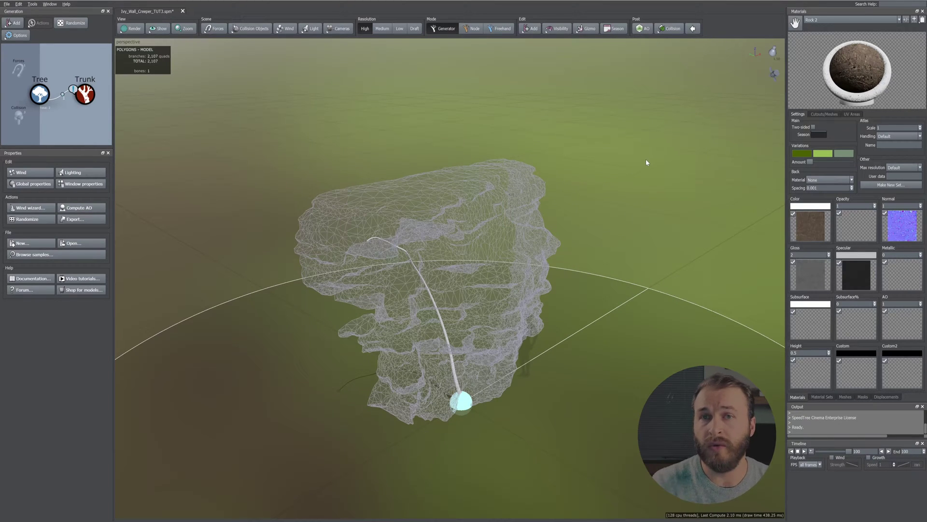
# Include the rock geometry force in the model and assign the Rock 2 material to it.
pyautogui.click(479, 211)
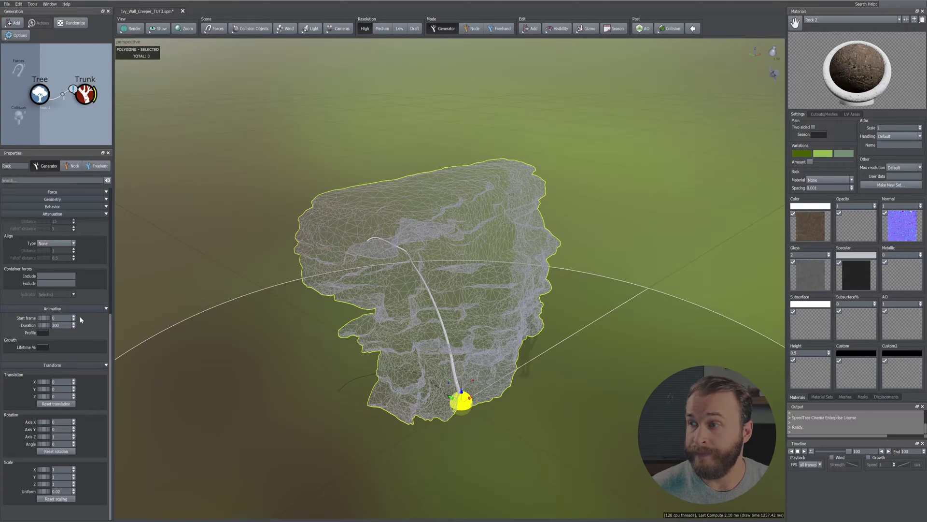
pyautogui.scroll(5, 79, 316)
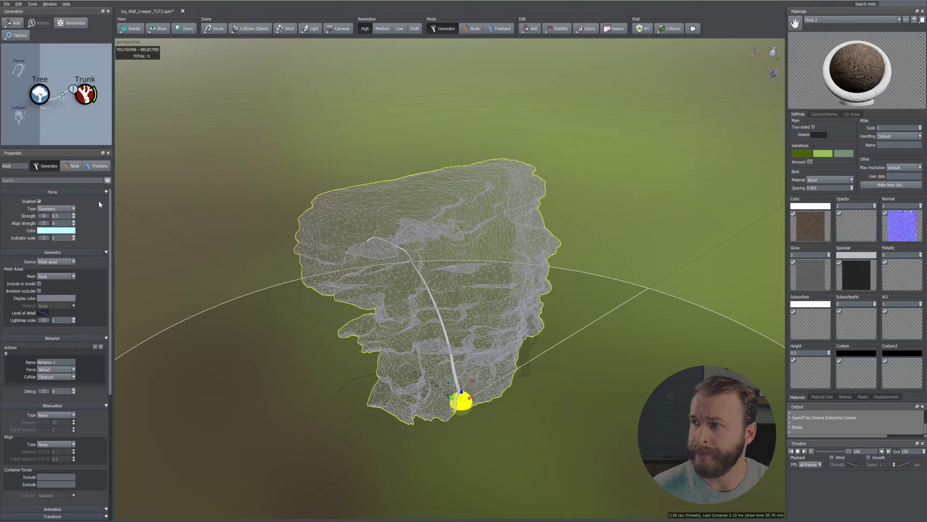
pyautogui.click(39, 284)
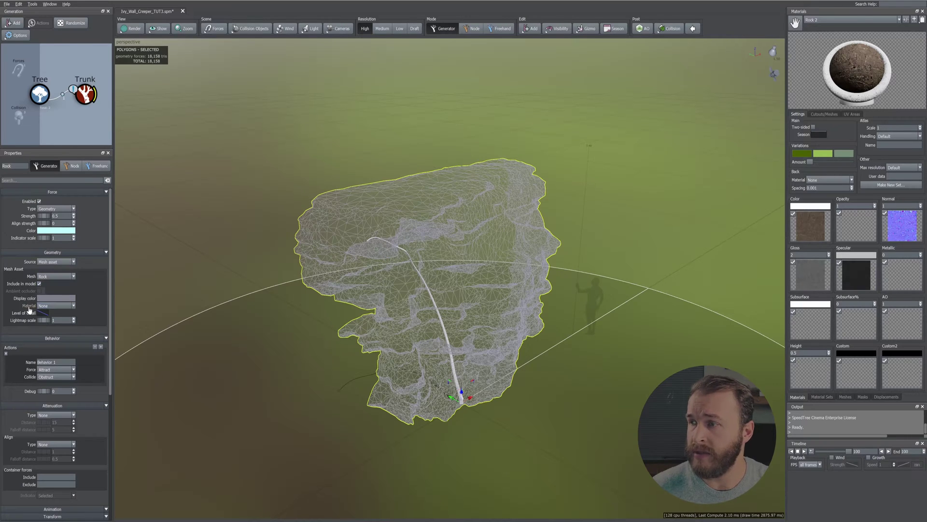
pyautogui.click(47, 306)
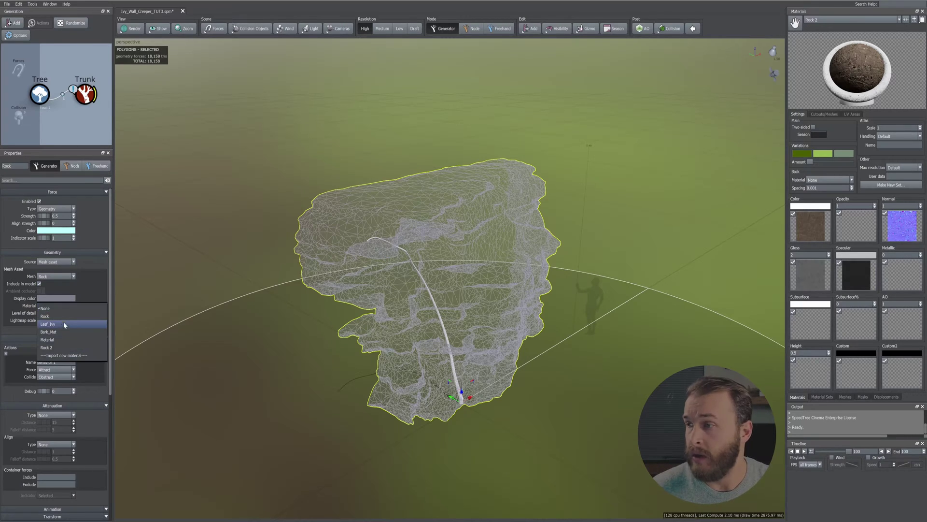
pyautogui.click(57, 348)
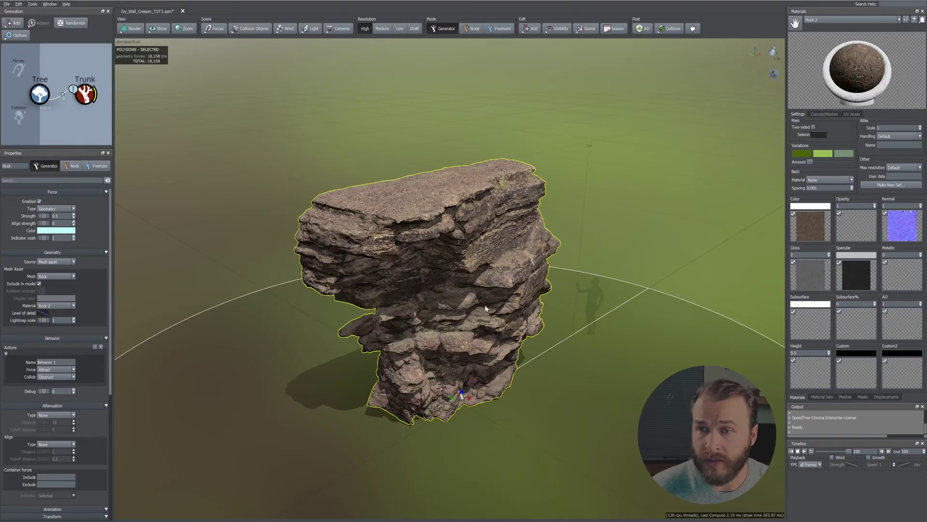
pyautogui.moveTo(475, 405)
pyautogui.mouseDown()
pyautogui.moveTo(462, 392)
pyautogui.moveTo(470, 406)
pyautogui.mouseUp()
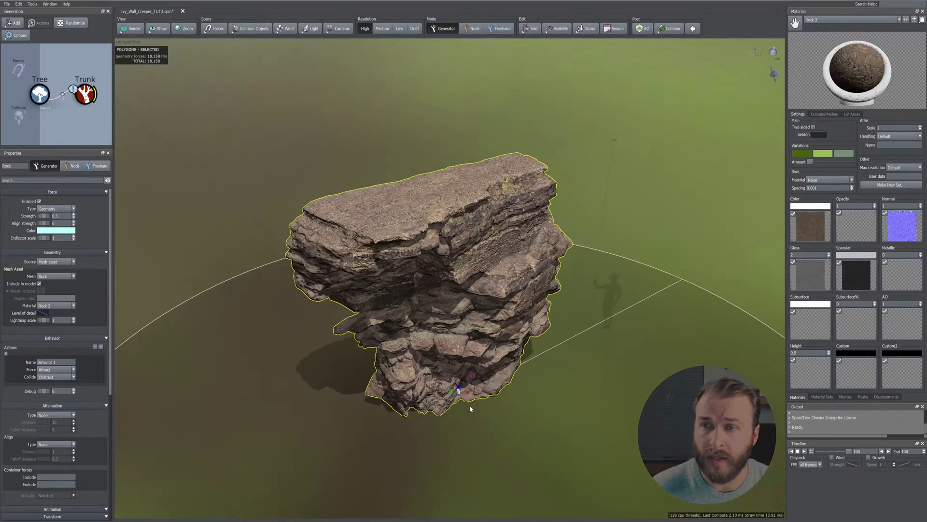
# Move the trunk node slightly forward, out of the rock's base, in node mode and return to generator mode.
pyautogui.click(85, 95)
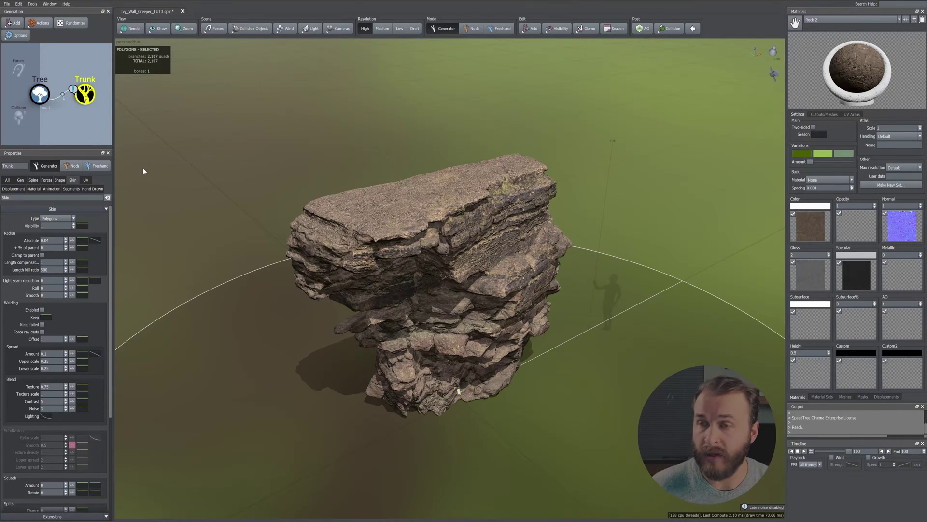
pyautogui.press('F6')
pyautogui.moveTo(453, 393); pyautogui.dragTo(462, 400)
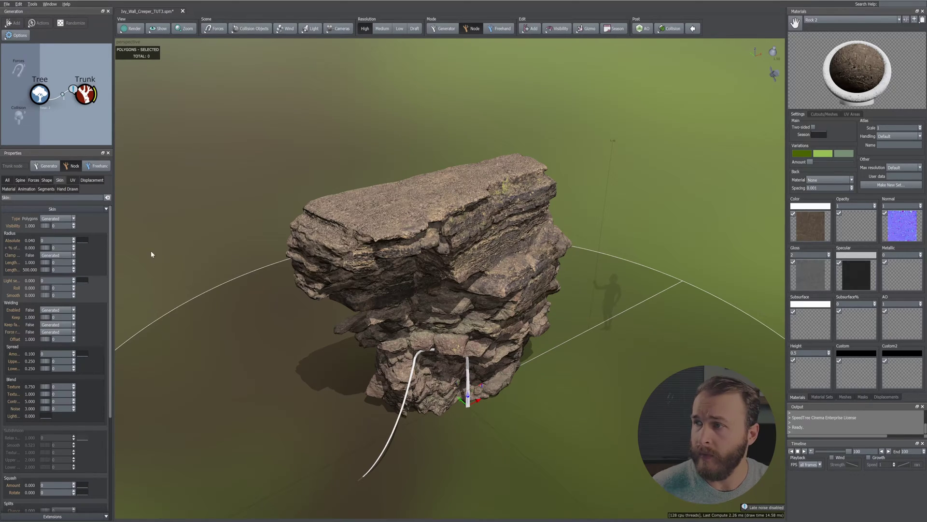
pyautogui.click(443, 29)
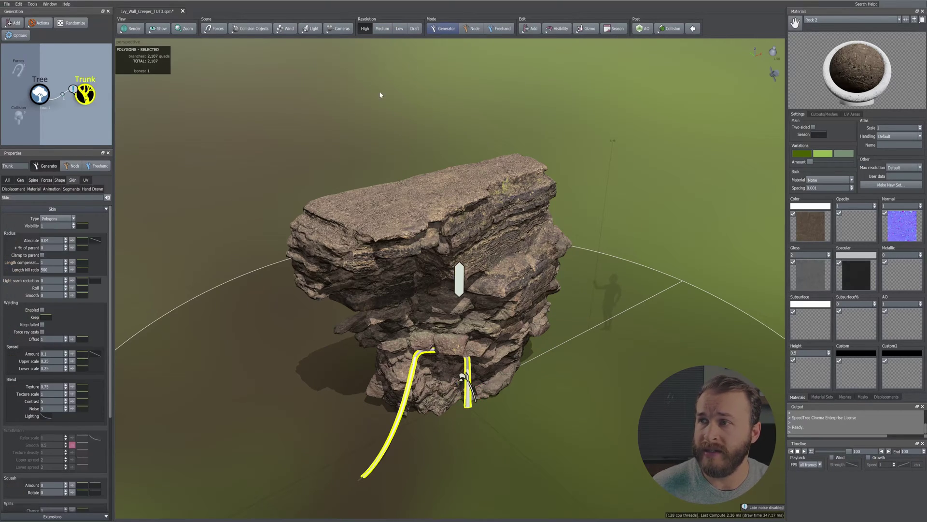
# Apply the Max preset to the profile curve of the trunk's Rock force.
pyautogui.click(46, 180)
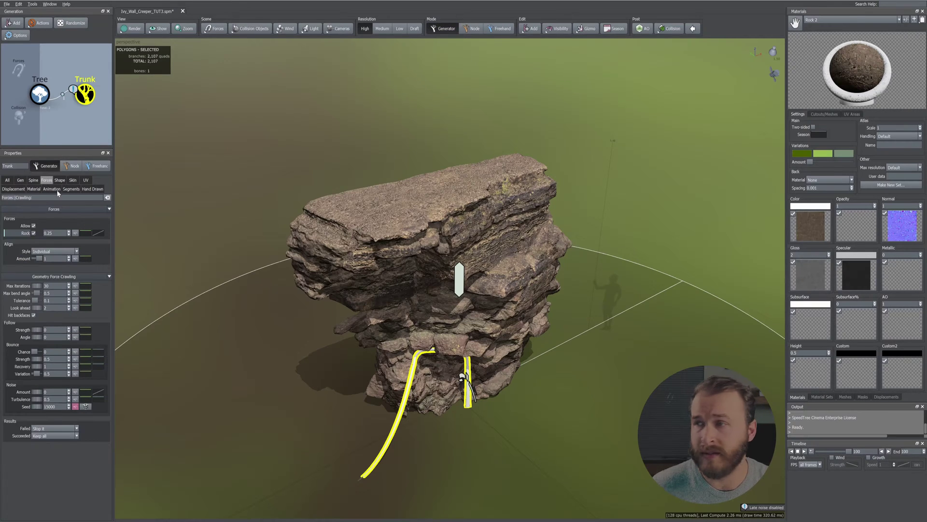
pyautogui.rightClick(97, 235)
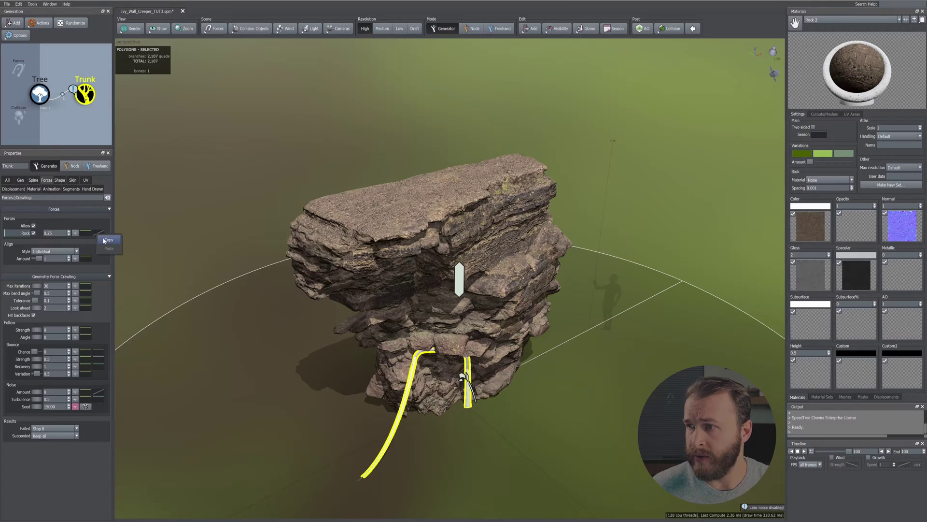
pyautogui.click(98, 235)
pyautogui.click(169, 241)
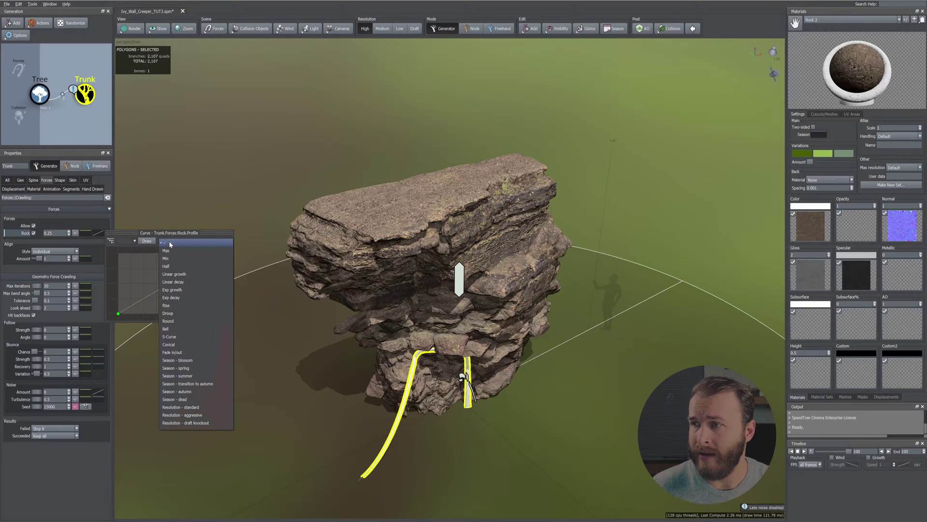
pyautogui.click(173, 251)
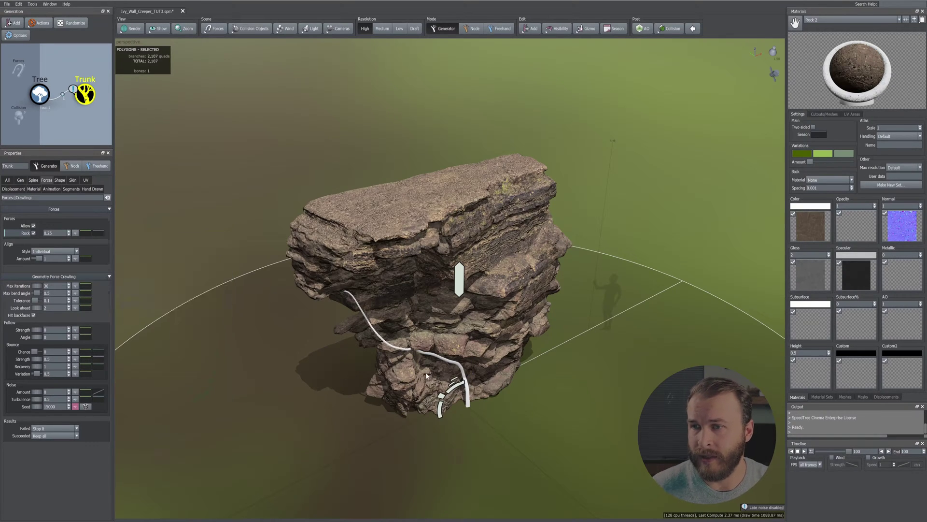
pyautogui.moveTo(427, 376)
pyautogui.mouseDown()
pyautogui.moveTo(421, 356)
pyautogui.moveTo(422, 365)
pyautogui.mouseUp()
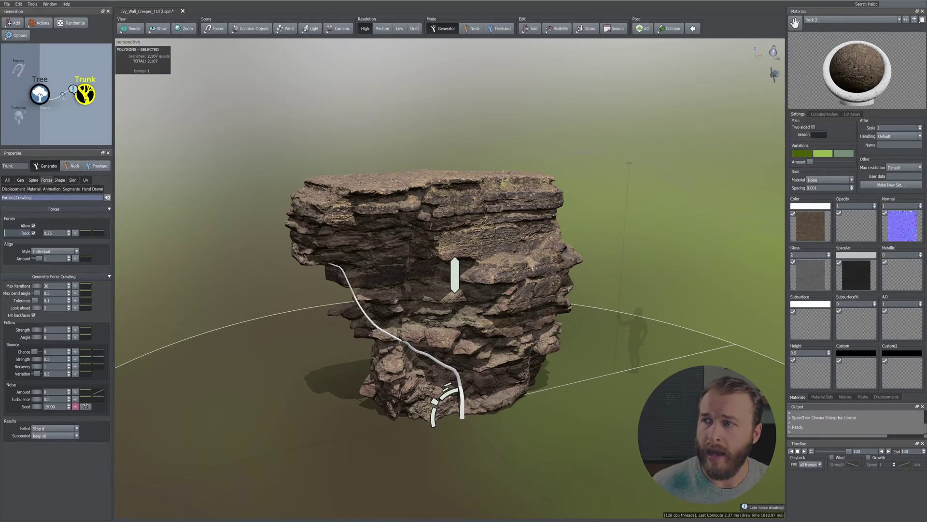
# Set the trunk's segment accuracy to 100 and inspect the trunk's path along the rock.
pyautogui.click(71, 189)
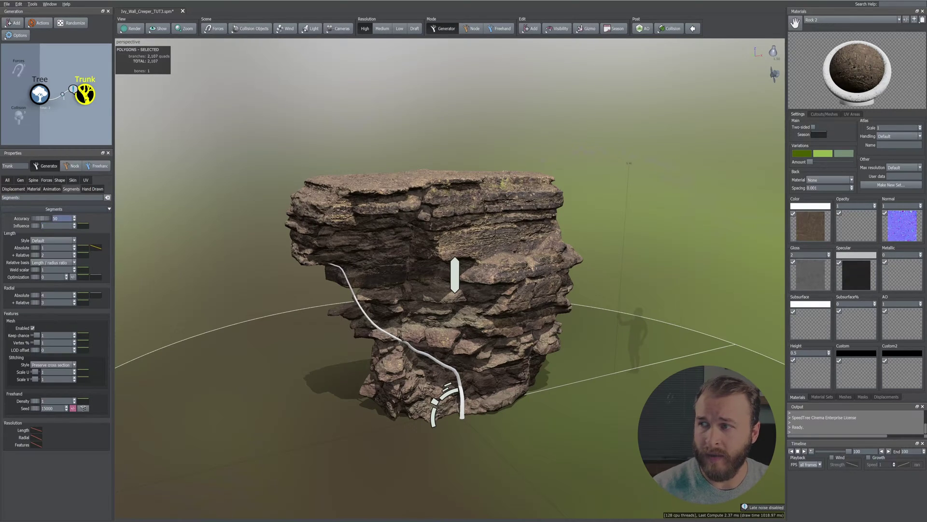
pyautogui.write('100')
pyautogui.press('Return')
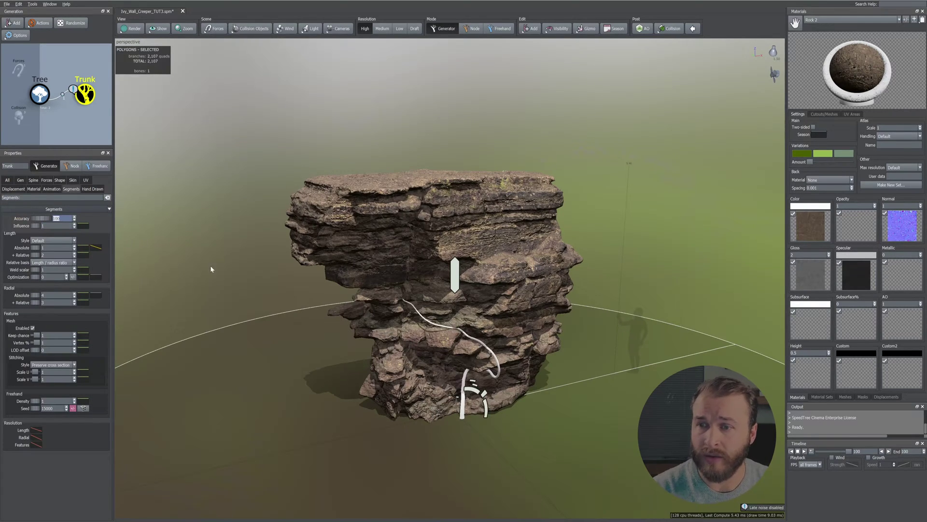
pyautogui.moveTo(210, 265); pyautogui.dragTo(317, 293)
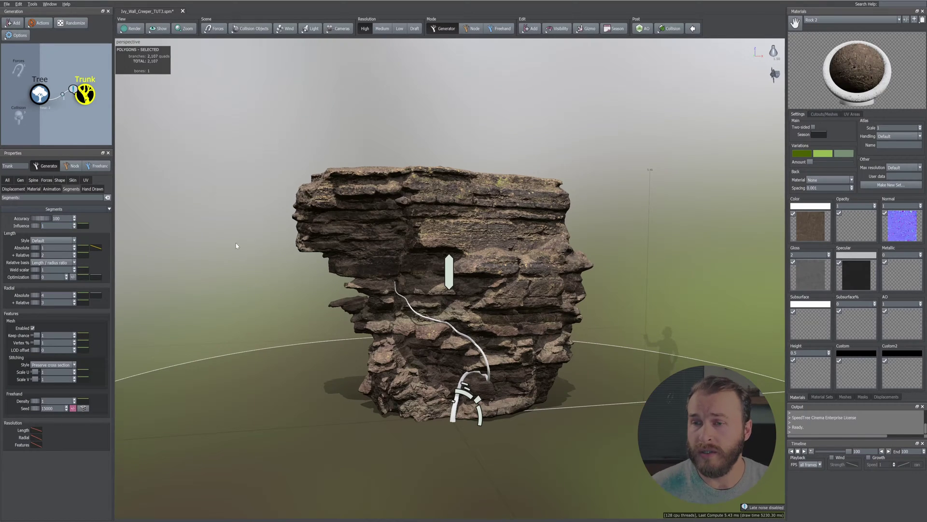
pyautogui.moveTo(218, 290); pyautogui.dragTo(251, 292)
# Add a direction force for the trunk beside the rock's base and rotate it to point upward.
pyautogui.click(483, 338)
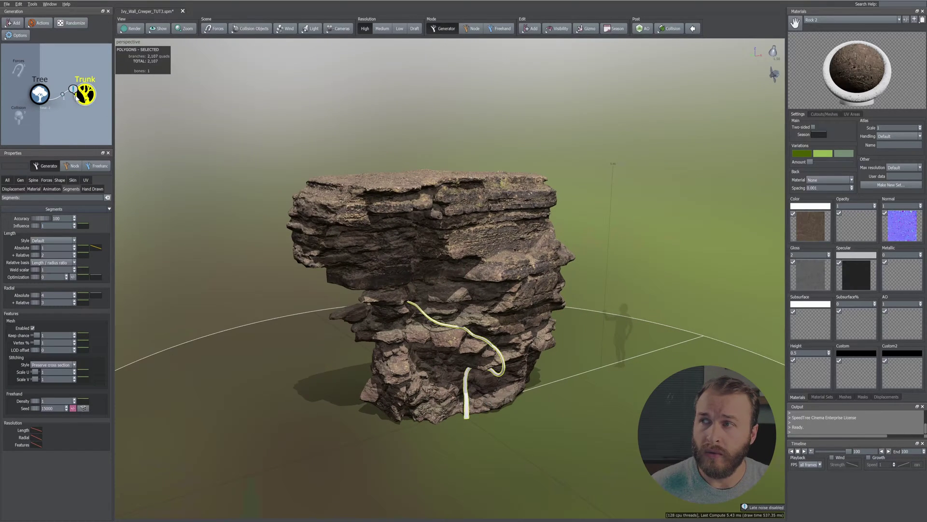
pyautogui.rightClick(551, 417)
pyautogui.moveTo(579, 281)
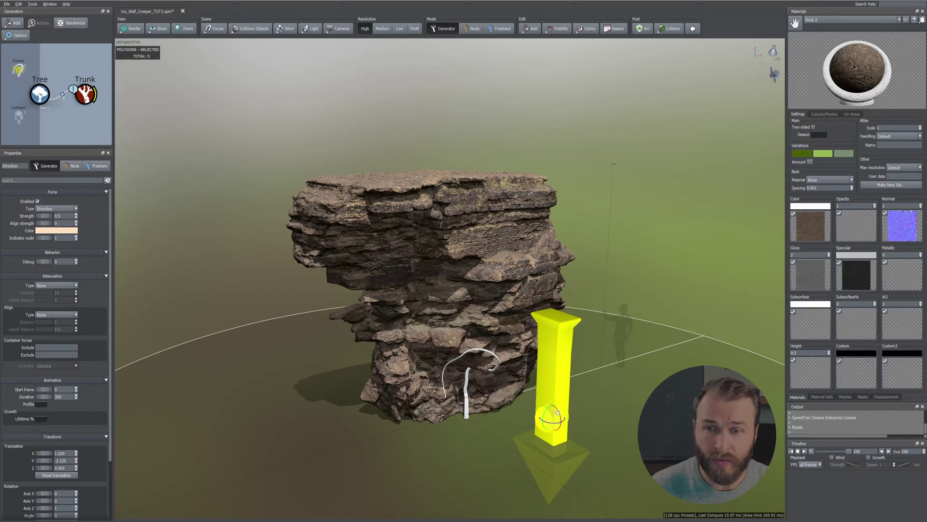
pyautogui.moveTo(551, 428); pyautogui.dragTo(565, 459)
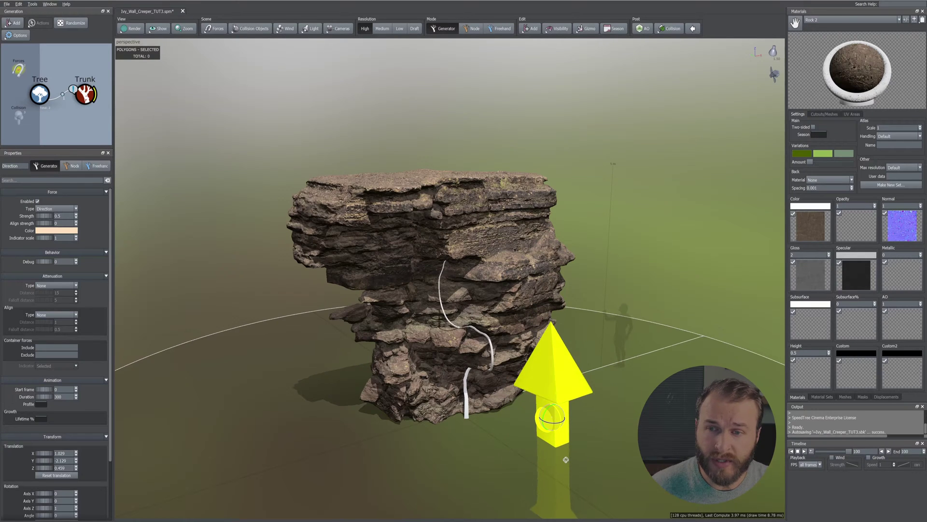
# Set the direction force's indicator scale to 0.1.
pyautogui.click(63, 237)
pyautogui.write('0.1')
pyautogui.press('Return')
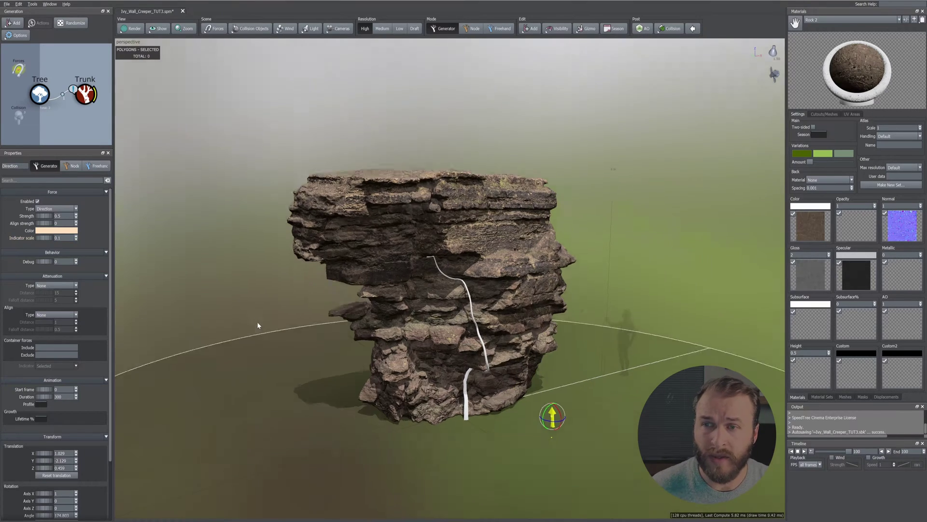
# Apply the Bark_Mat material to the trunk as its branch material.
pyautogui.scroll(2, 244, 317)
pyautogui.moveTo(244, 317); pyautogui.dragTo(266, 325)
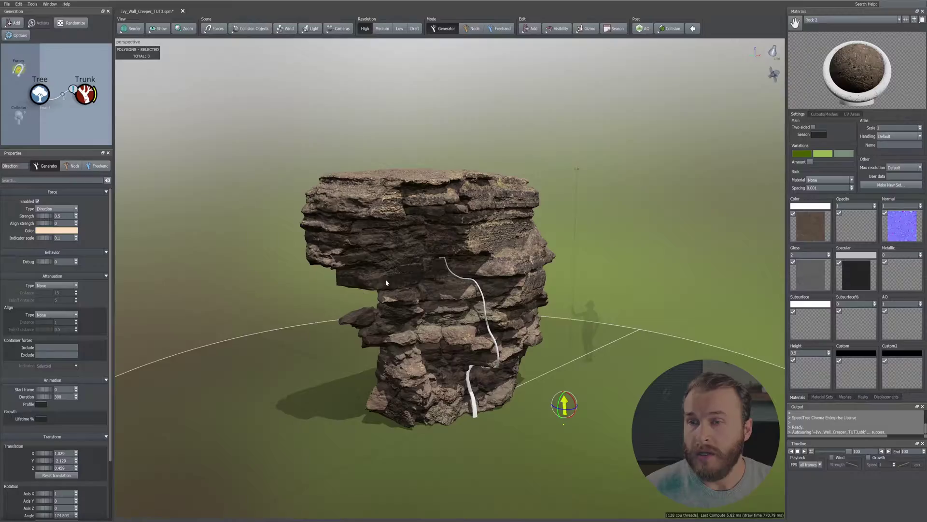
pyautogui.moveTo(386, 283); pyautogui.dragTo(378, 280)
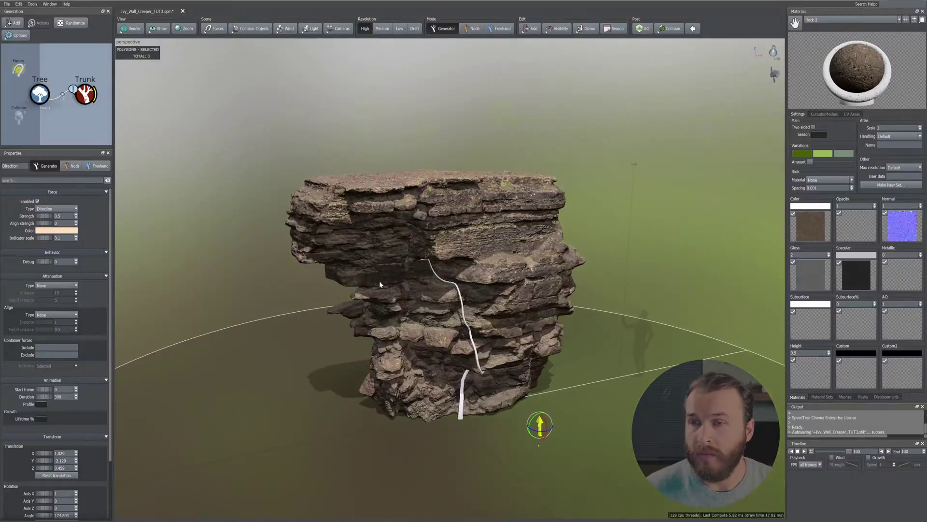
pyautogui.click(864, 20)
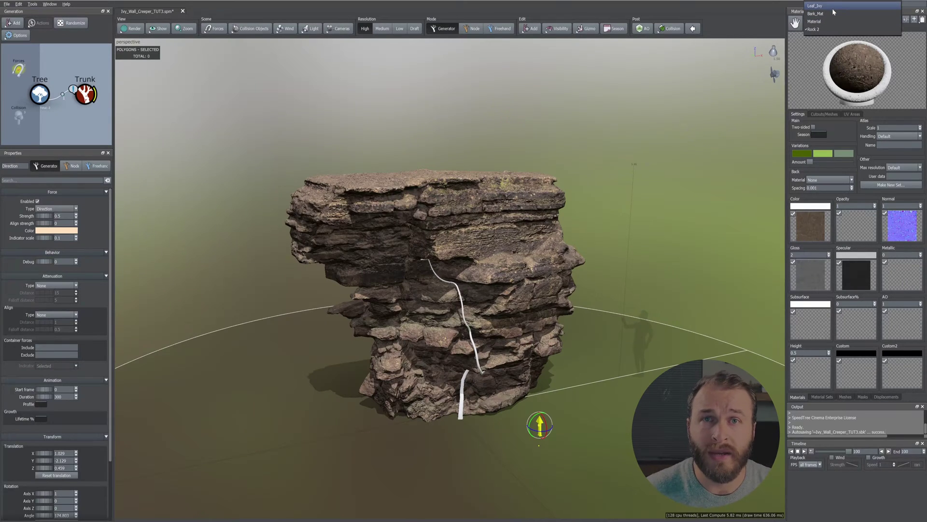
pyautogui.click(823, 12)
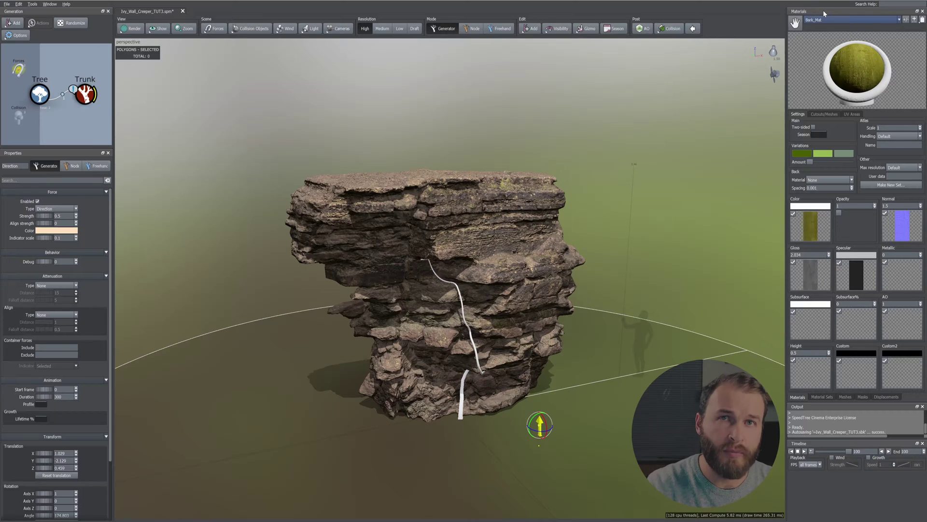
pyautogui.moveTo(796, 23); pyautogui.dragTo(82, 93)
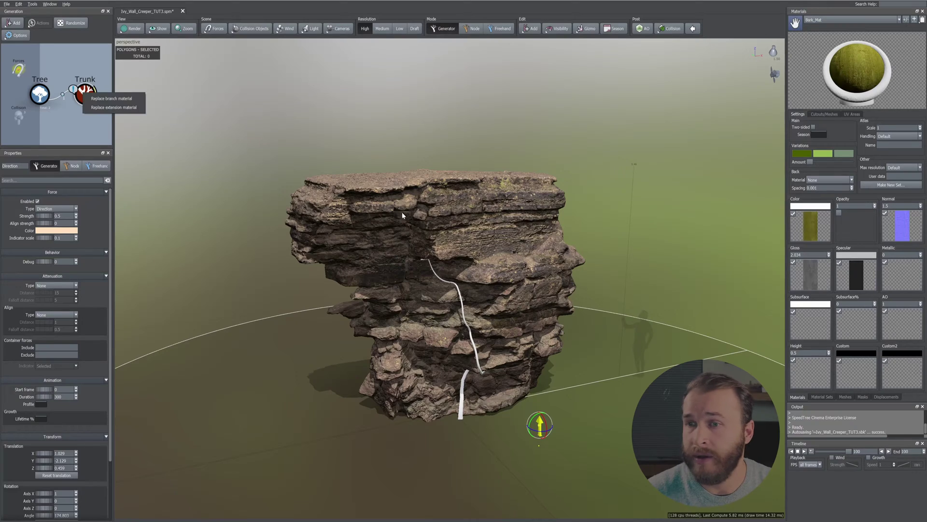
pyautogui.click(102, 100)
pyautogui.moveTo(484, 286); pyautogui.dragTo(491, 269)
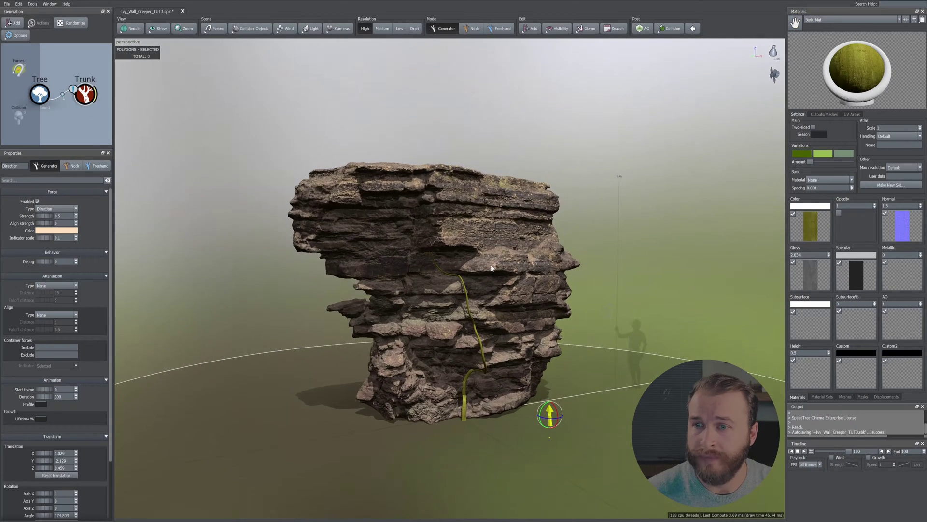
# Add a standard Branch generator as a child of the trunk.
pyautogui.click(88, 96)
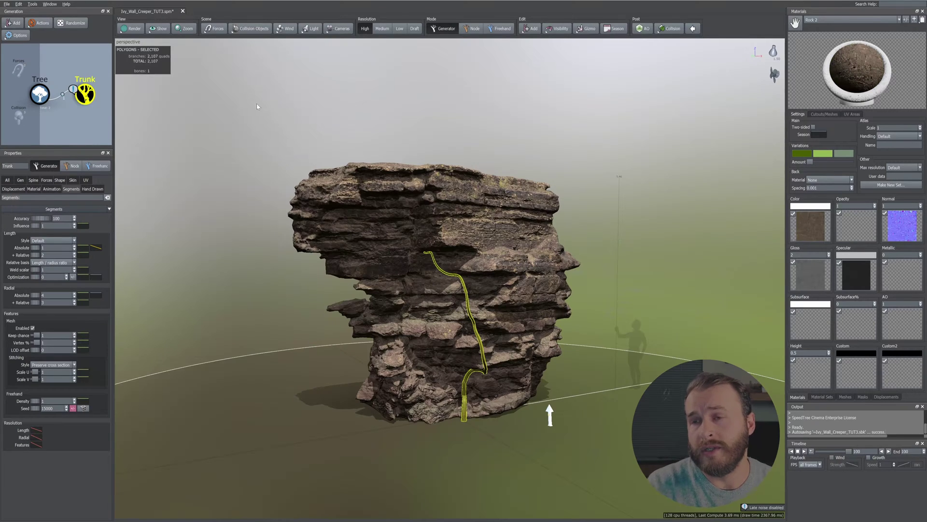
pyautogui.rightClick(490, 127)
pyautogui.moveTo(520, 133)
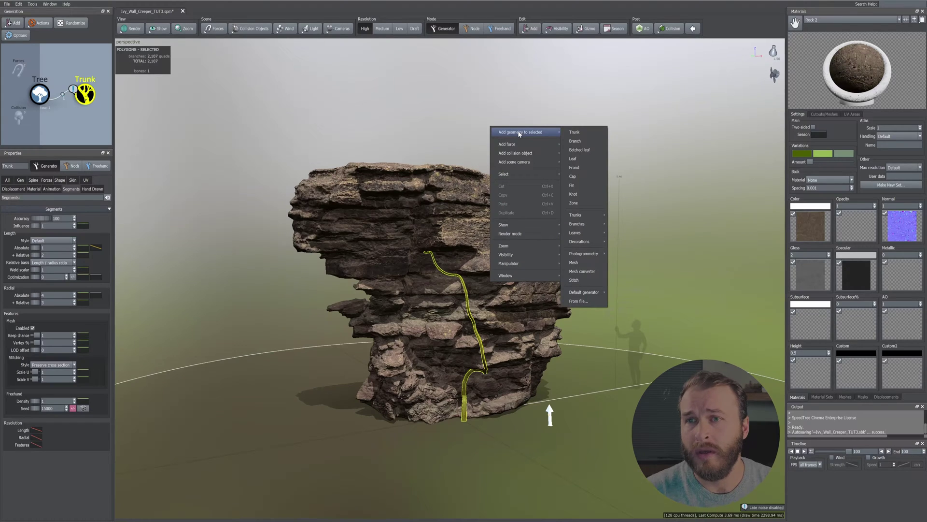
pyautogui.click(580, 142)
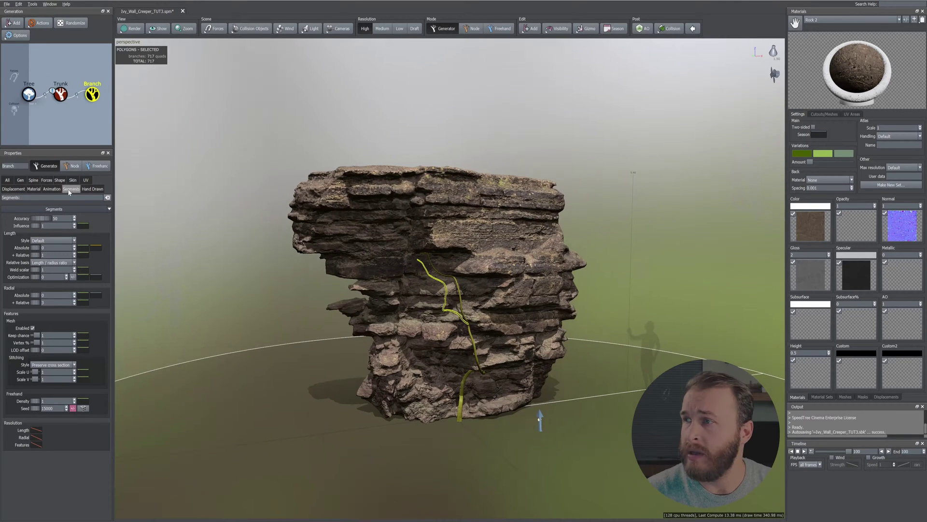
# Set the branches' generation mode to Phyllotaxy with the Alternating (distichous) arrangement style.
pyautogui.click(21, 179)
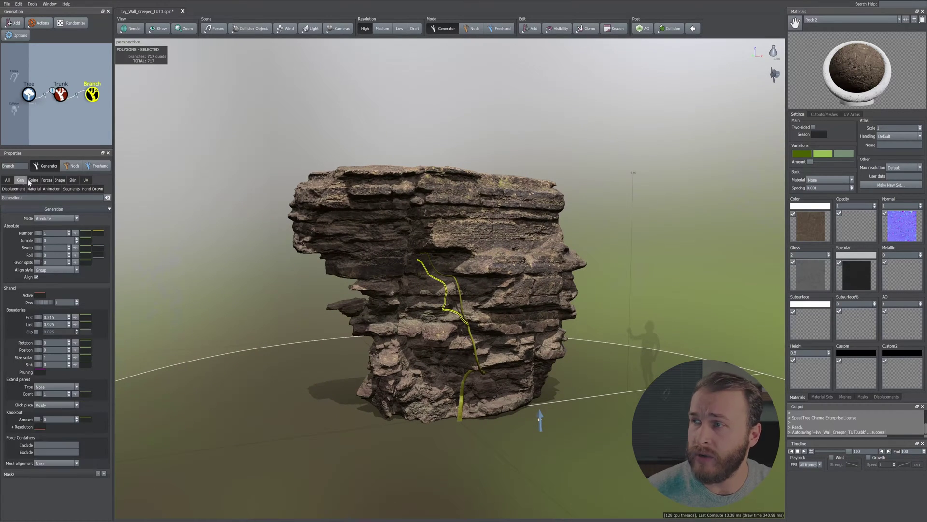
pyautogui.click(53, 219)
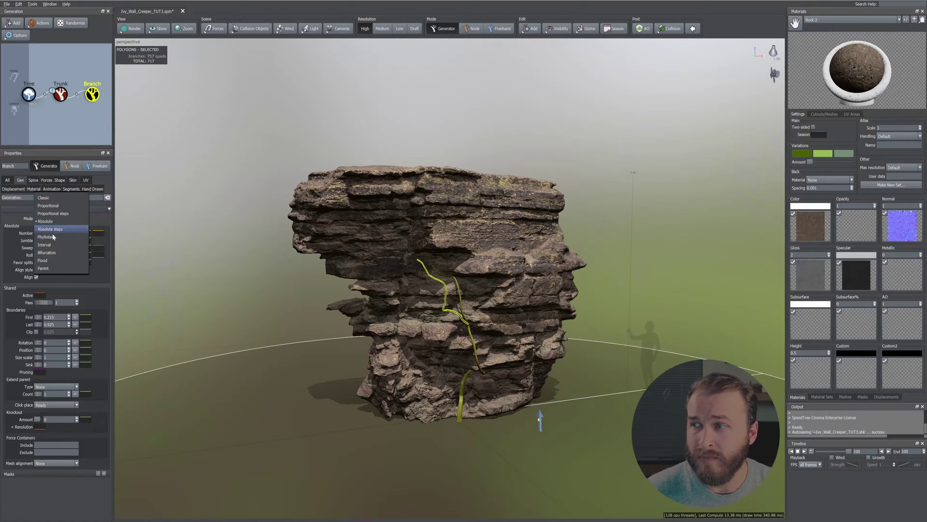
pyautogui.click(53, 237)
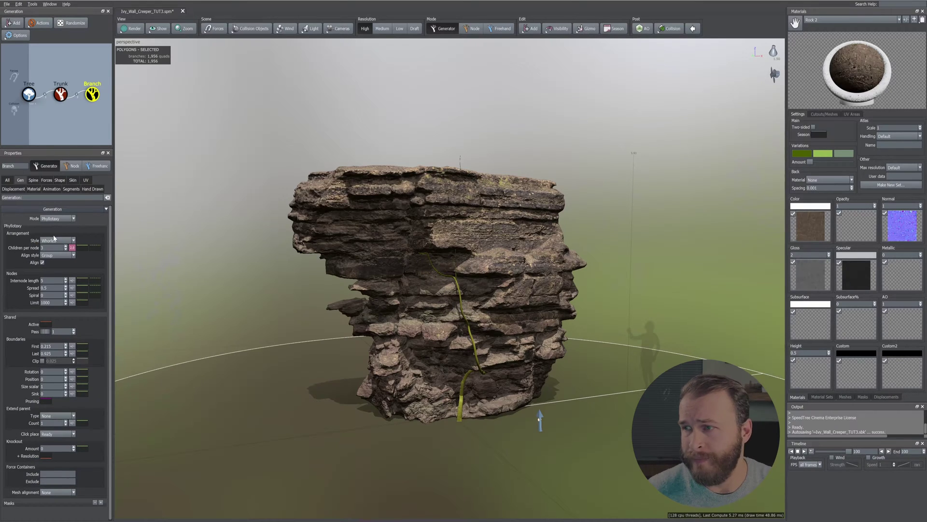
pyautogui.click(62, 242)
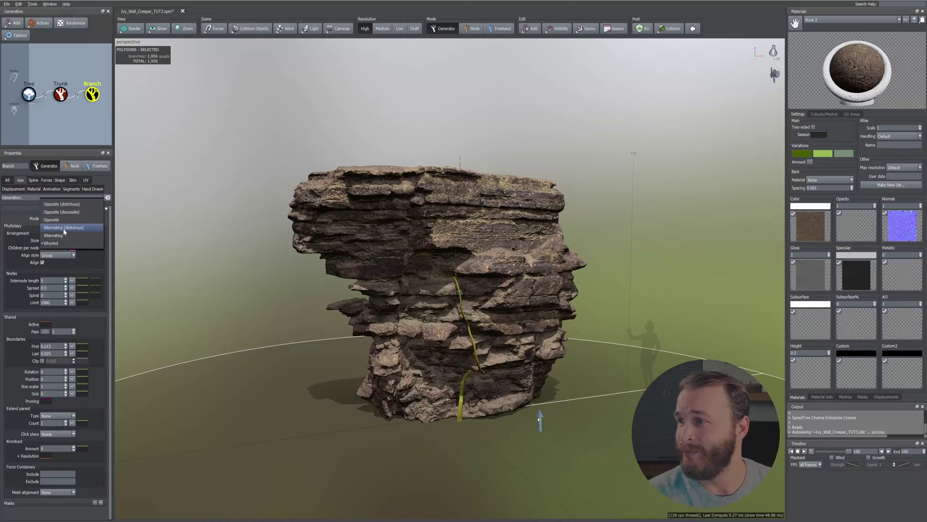
pyautogui.click(63, 228)
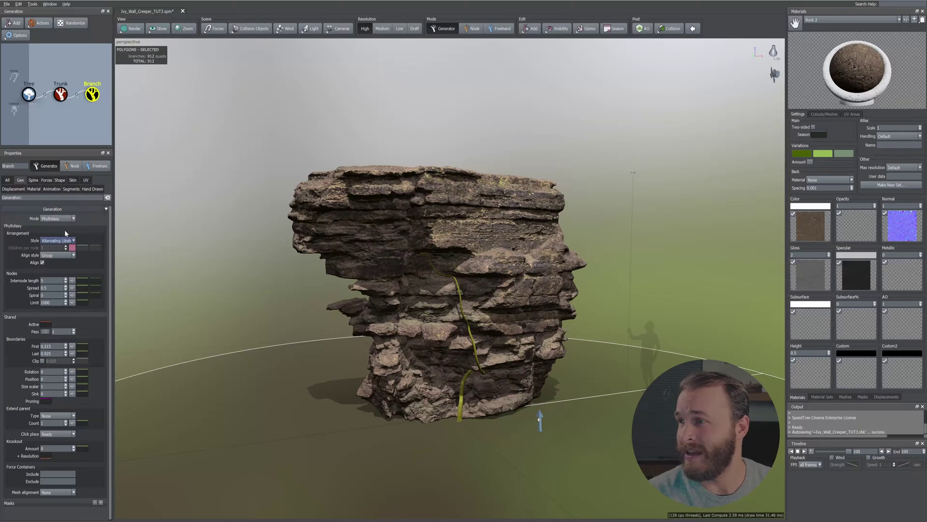
# Shorten the internode length of the branches to 0.3 so more of them grow along the trunk.
pyautogui.moveTo(57, 281); pyautogui.dragTo(12, 275)
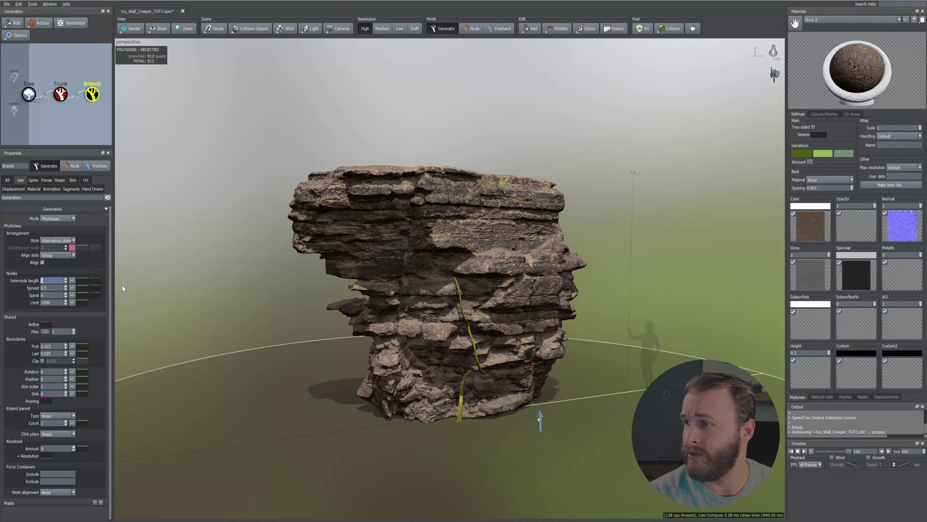
pyautogui.write('1')
pyautogui.press('Return')
pyautogui.moveTo(372, 288); pyautogui.dragTo(373, 265)
pyautogui.press('Return')
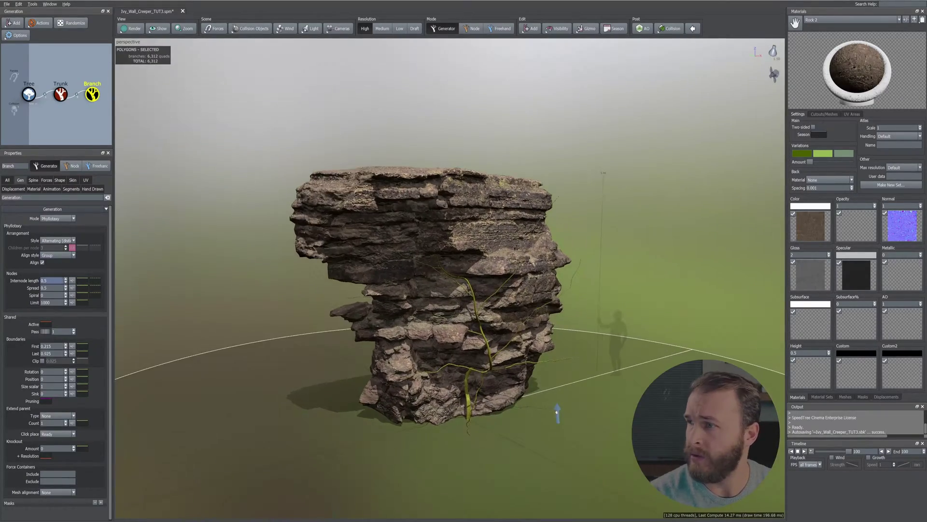
pyautogui.moveTo(57, 280); pyautogui.dragTo(25, 282)
pyautogui.write('0.3')
pyautogui.press('Return')
pyautogui.moveTo(382, 293)
pyautogui.mouseDown()
pyautogui.moveTo(362, 285)
pyautogui.moveTo(376, 288)
pyautogui.mouseUp()
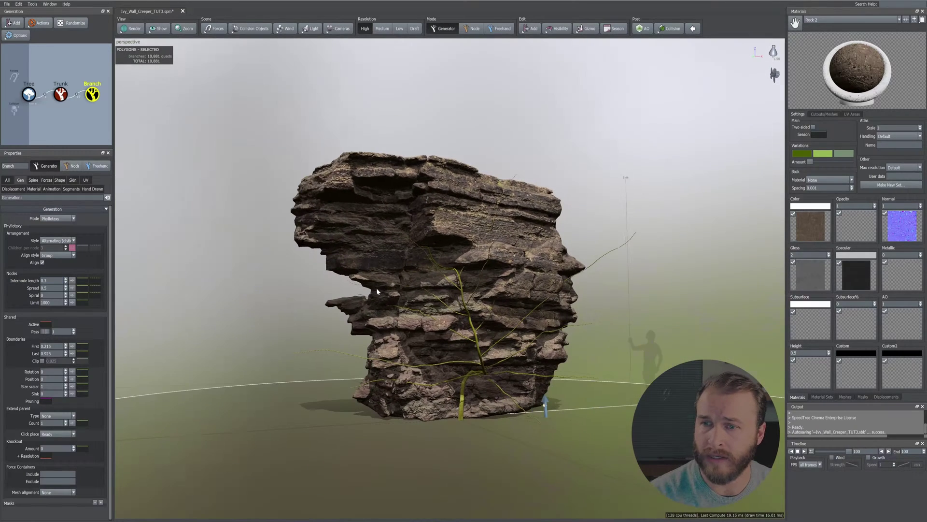
# Enable the Rock force for the branches and apply the Max preset to its profile curve.
pyautogui.click(47, 181)
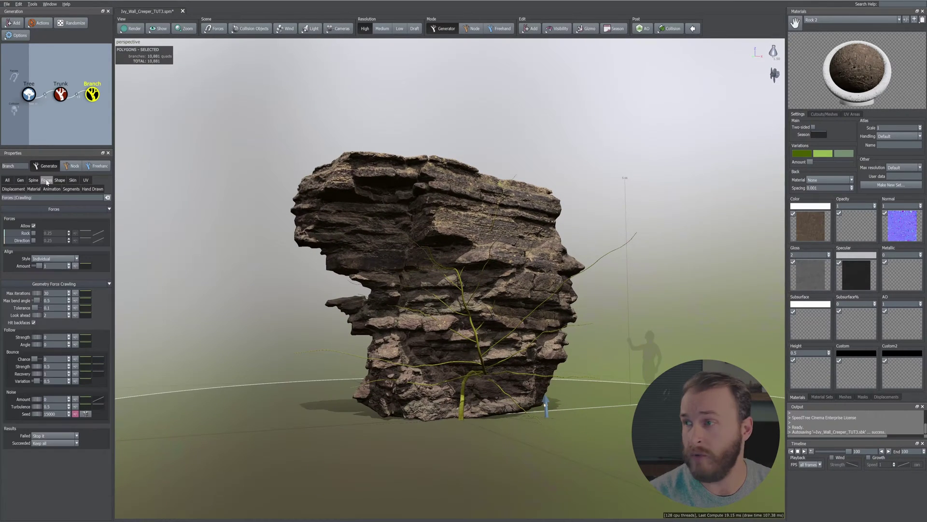
pyautogui.click(33, 233)
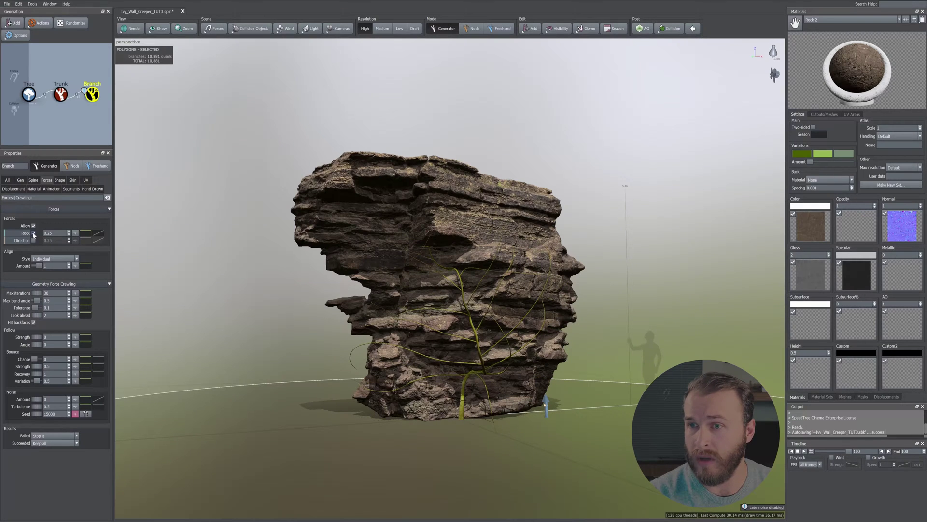
pyautogui.click(101, 235)
pyautogui.click(170, 242)
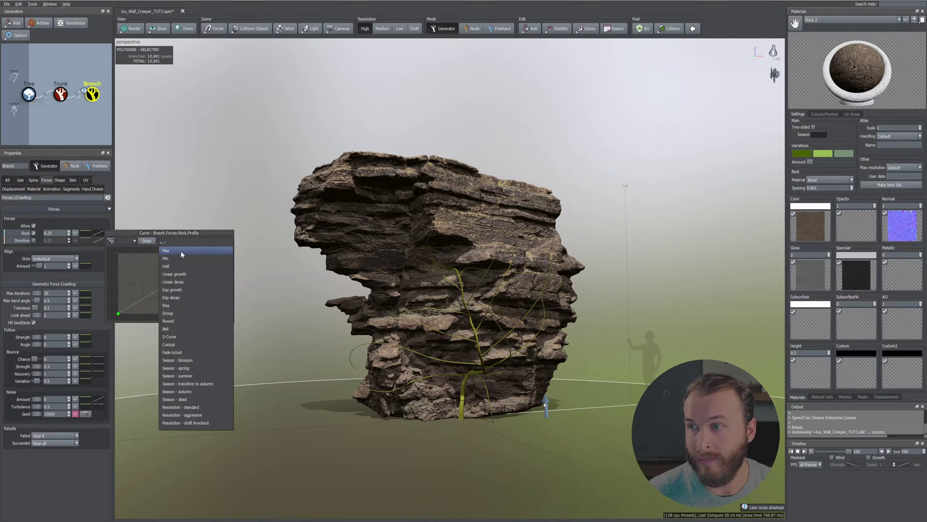
pyautogui.click(181, 251)
pyautogui.moveTo(374, 295); pyautogui.dragTo(89, 198)
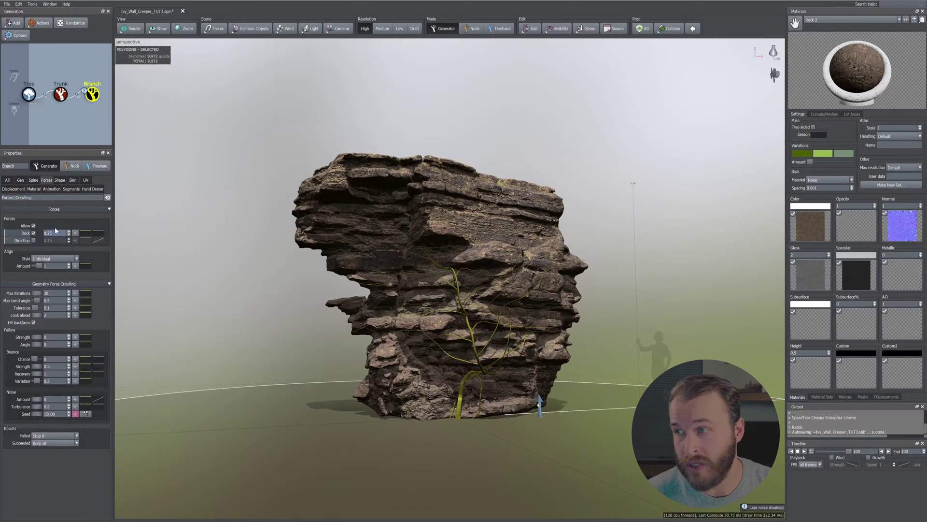
# Set the branches' segment accuracy to 100.
pyautogui.click(71, 189)
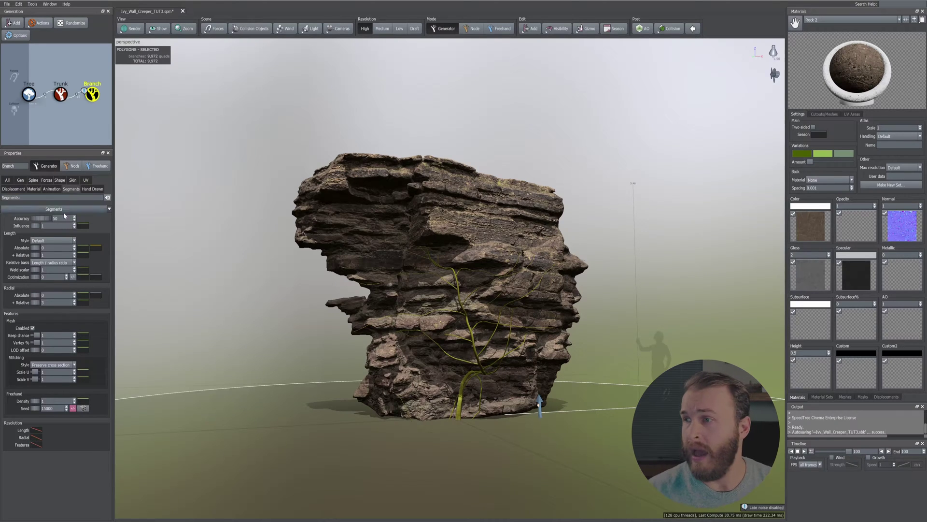
pyautogui.write('100')
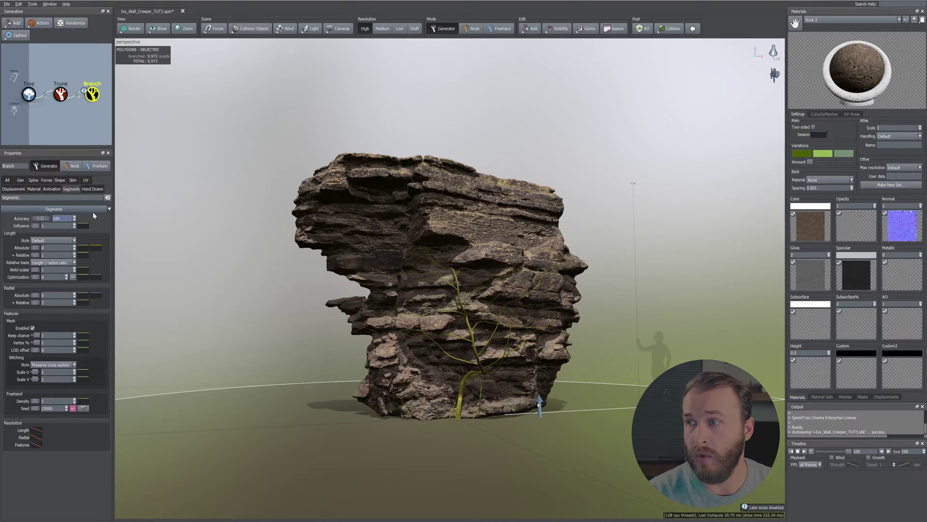
pyautogui.press('Return')
pyautogui.moveTo(244, 232); pyautogui.dragTo(227, 235)
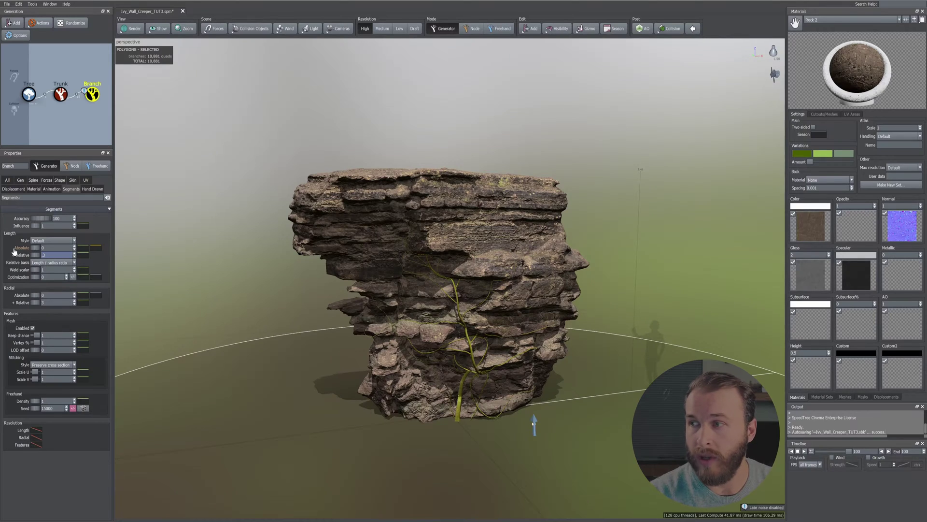
# Set the branches' relative length segments to 0.35 and their absolute radial segments to 6.
pyautogui.write('.35')
pyautogui.press('Return')
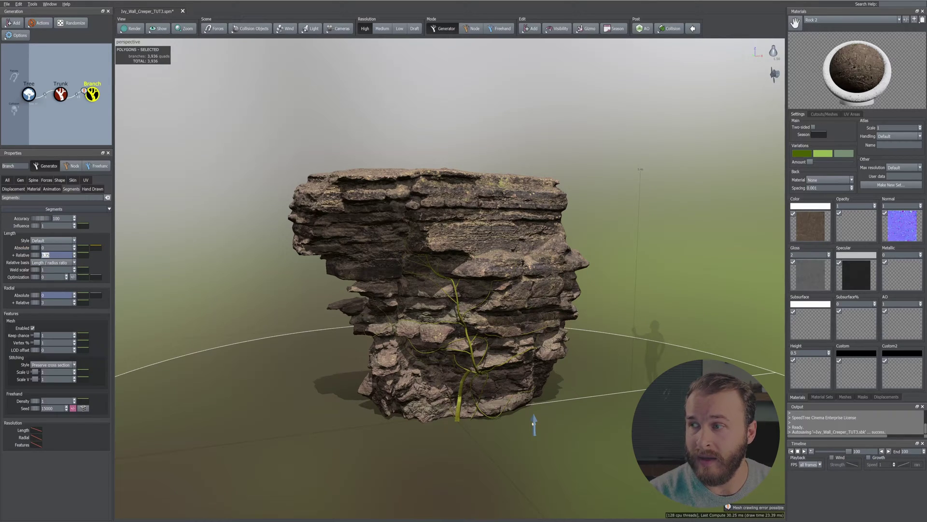
pyautogui.moveTo(51, 295); pyautogui.dragTo(23, 299)
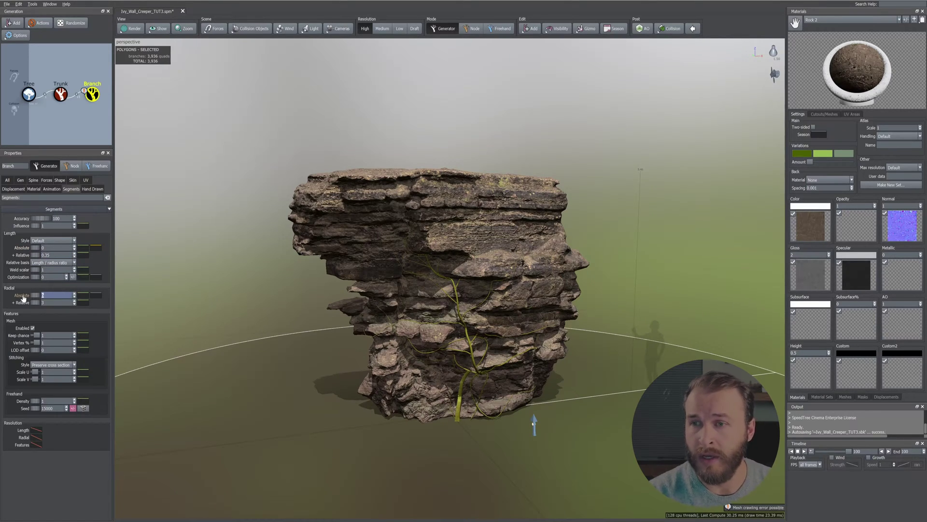
pyautogui.write('6')
pyautogui.press('Return')
pyautogui.moveTo(347, 299)
pyautogui.mouseDown()
pyautogui.moveTo(373, 301)
pyautogui.moveTo(356, 294)
pyautogui.moveTo(347, 302)
pyautogui.mouseUp()
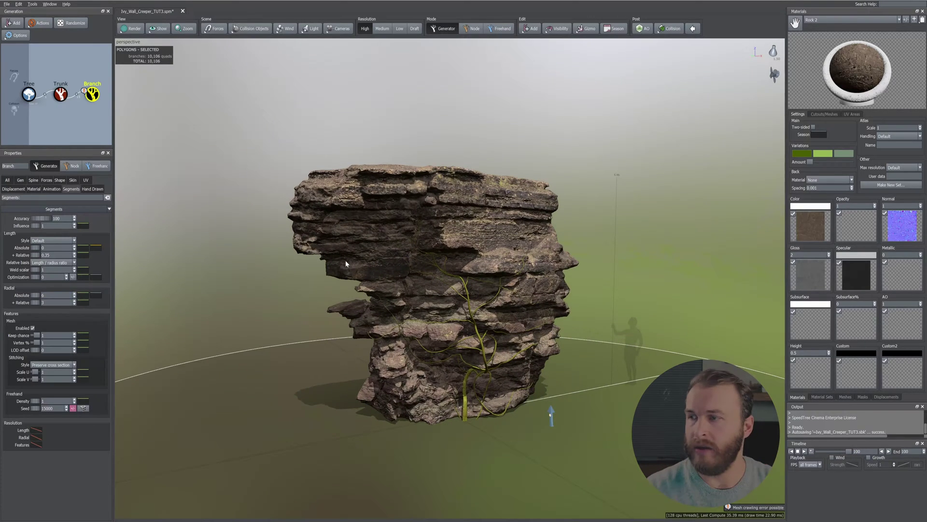
pyautogui.moveTo(333, 273); pyautogui.dragTo(405, 280)
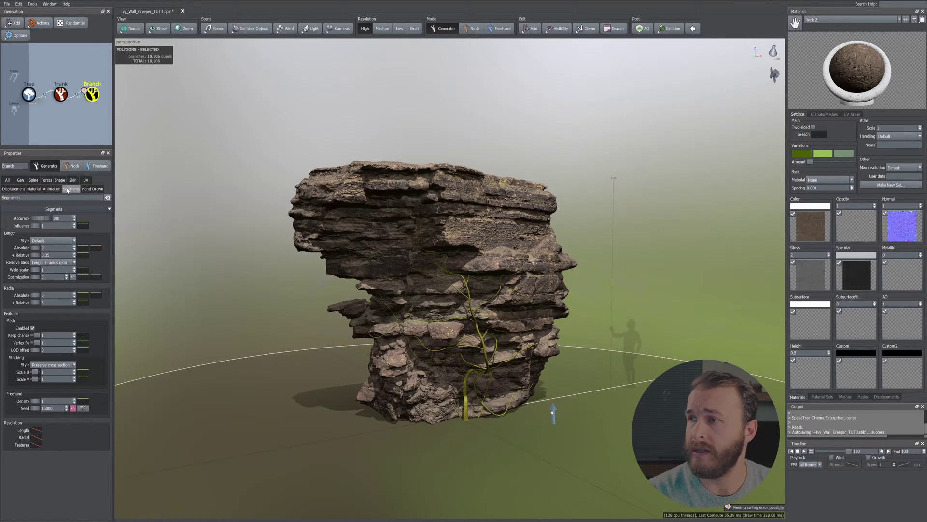
# Enable the Direction force for the branches and set its strength to 0.15.
pyautogui.click(47, 179)
pyautogui.click(33, 240)
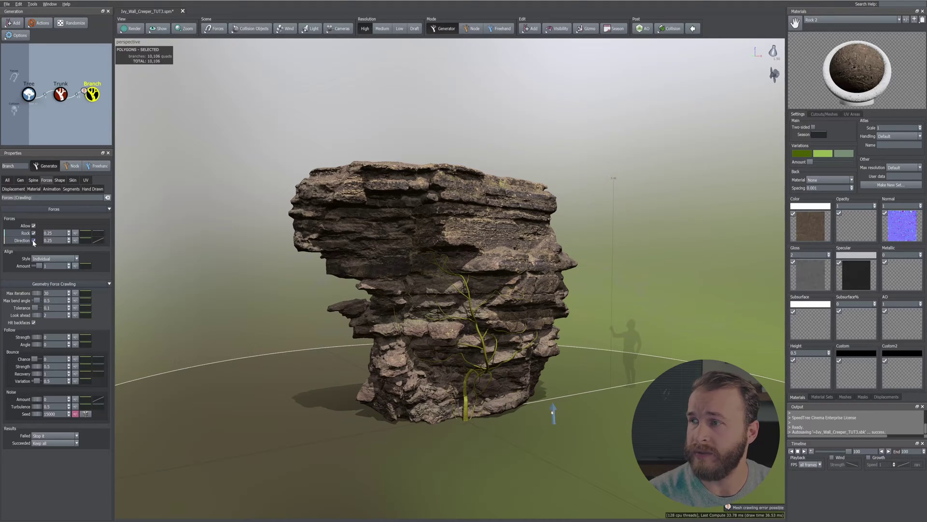
pyautogui.write('1')
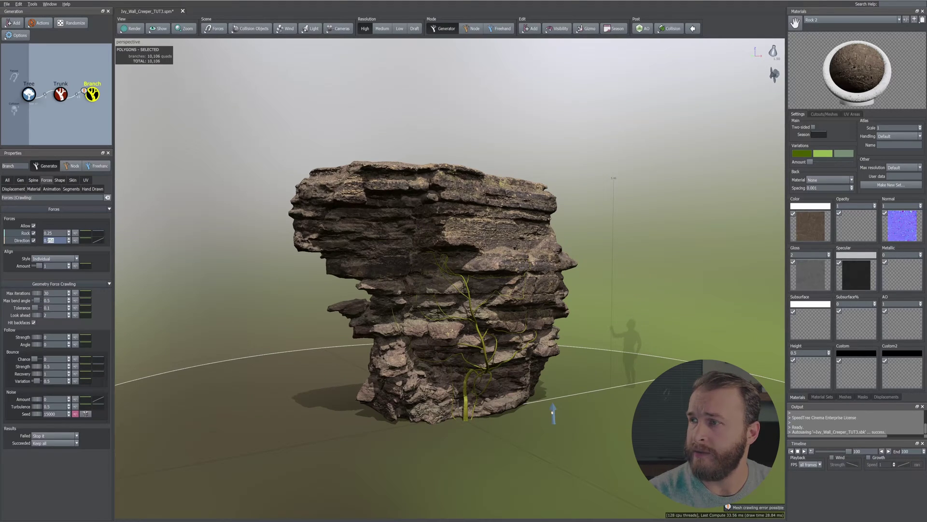
pyautogui.write('5')
pyautogui.moveTo(455, 290)
pyautogui.mouseDown()
pyautogui.moveTo(434, 287)
pyautogui.moveTo(447, 292)
pyautogui.mouseUp()
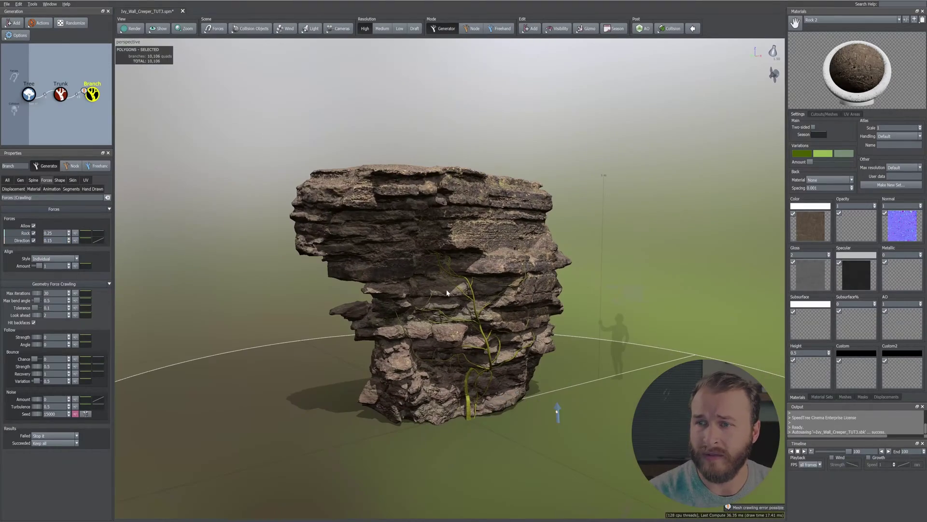
# Set the branches' spine length to 0.55 as a percentage of the parent.
pyautogui.click(95, 97)
pyautogui.moveTo(312, 204)
pyautogui.mouseDown()
pyautogui.moveTo(269, 208)
pyautogui.moveTo(306, 204)
pyautogui.mouseUp()
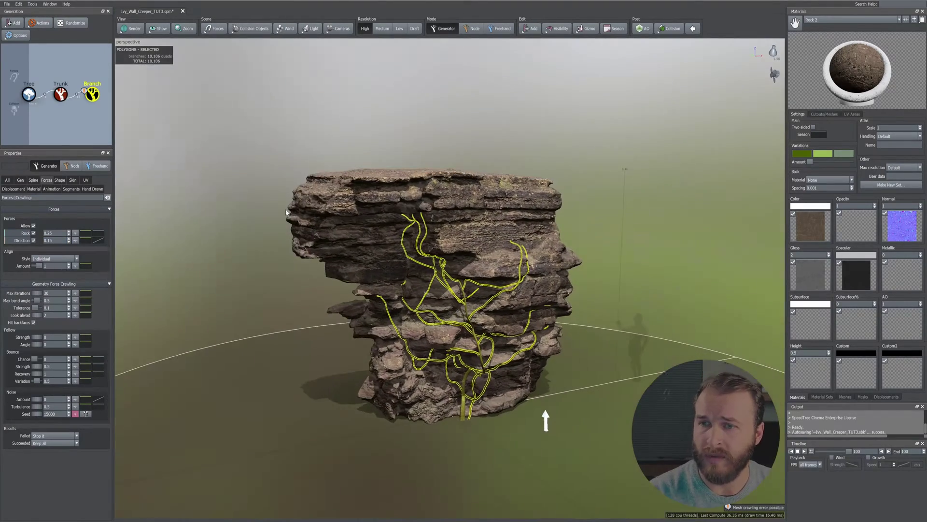
pyautogui.click(34, 180)
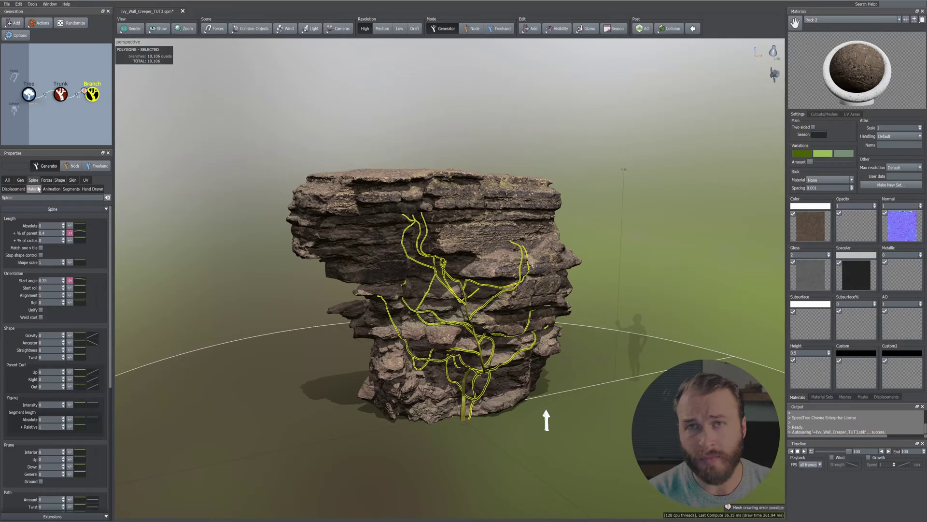
pyautogui.click(48, 232)
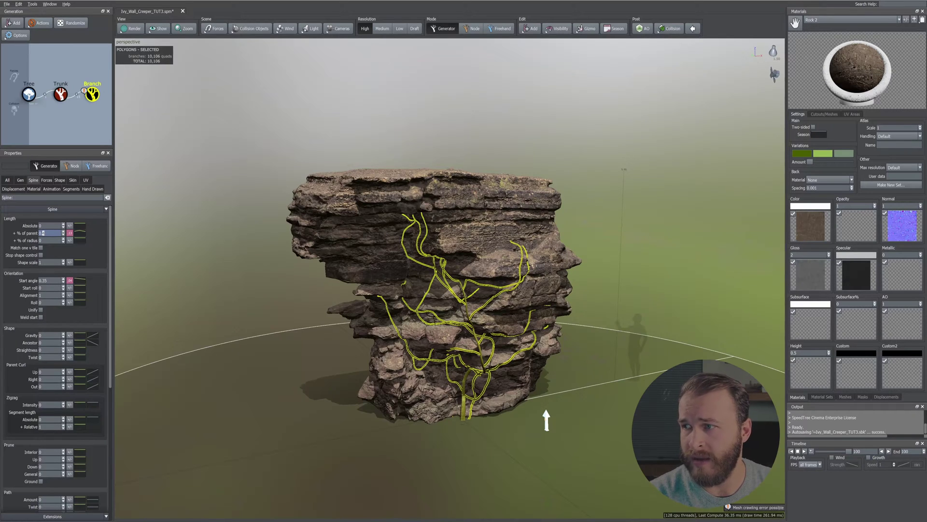
pyautogui.write('0.55')
pyautogui.press('Return')
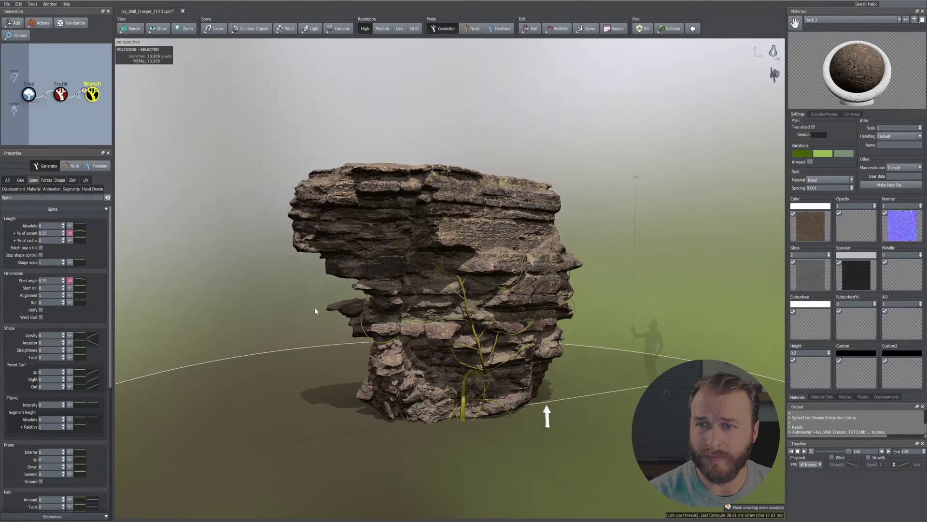
# Set the branches' spine length to 0.5 as a percentage of the parent.
pyautogui.click(48, 233)
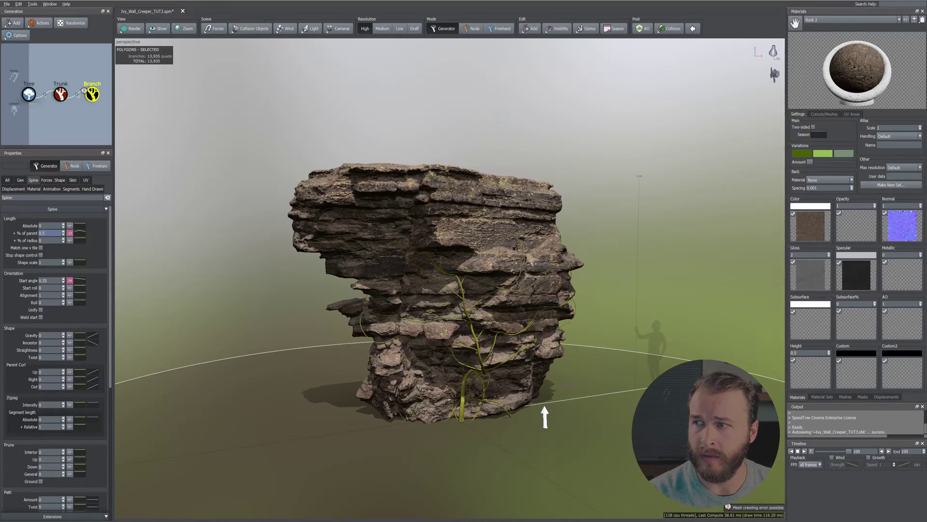
pyautogui.write('0.5')
pyautogui.press('Return')
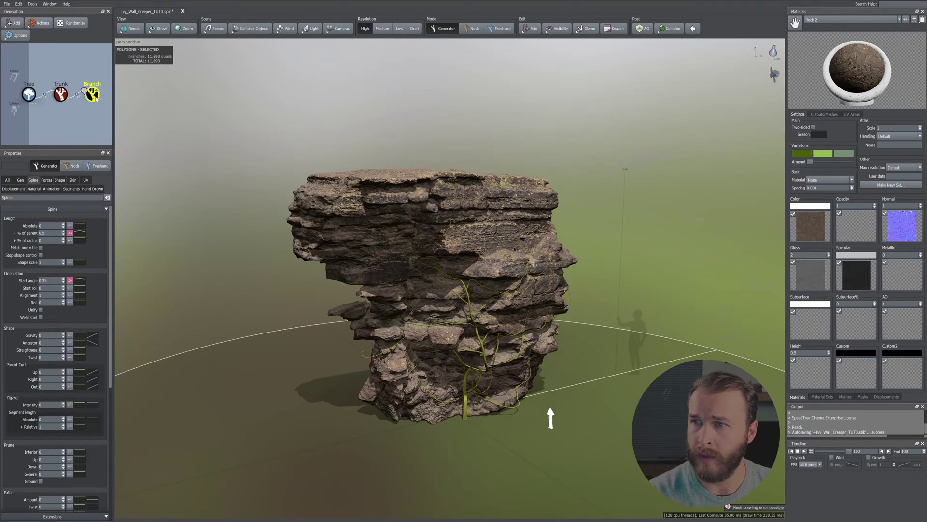
pyautogui.click(96, 99)
pyautogui.moveTo(379, 248)
pyautogui.mouseDown()
pyautogui.moveTo(391, 237)
pyautogui.moveTo(375, 242)
pyautogui.mouseUp()
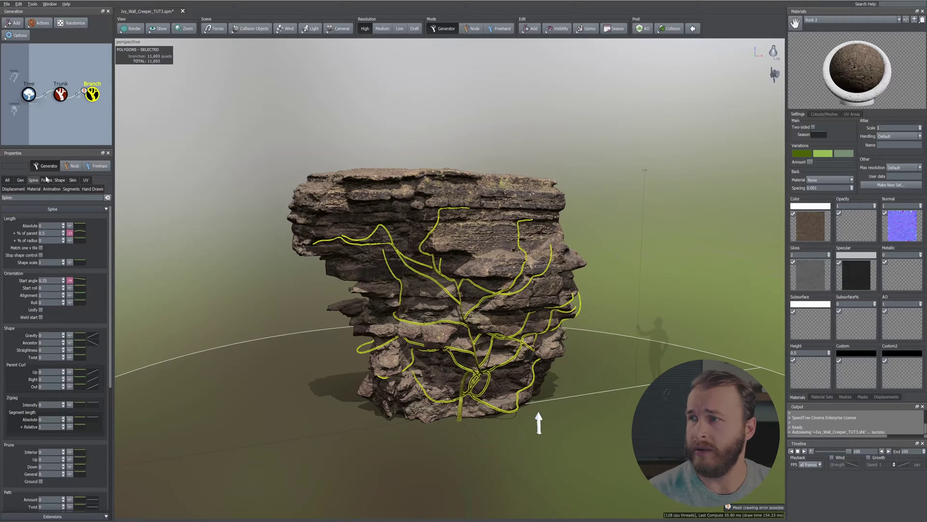
# Nearly flatten the branches' absolute skin radius profile curve by raising its end point almost to full height.
pyautogui.click(72, 180)
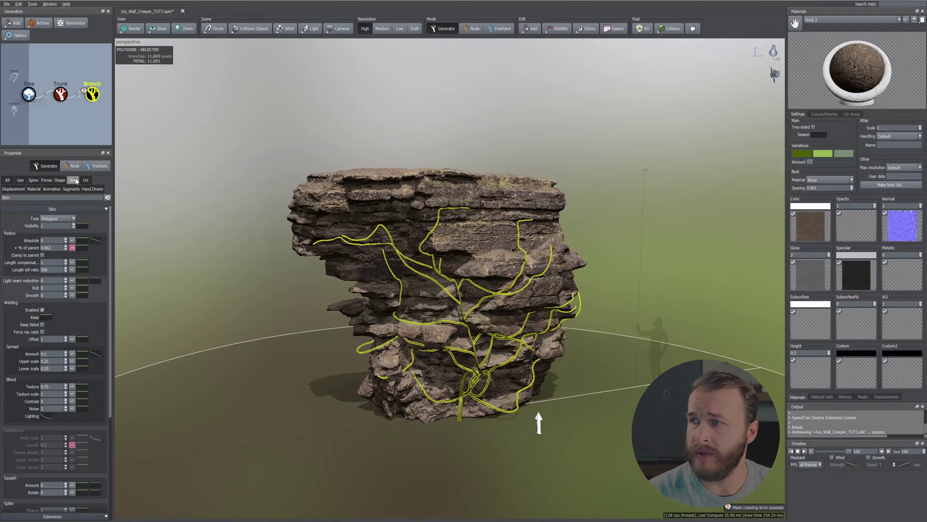
pyautogui.click(94, 242)
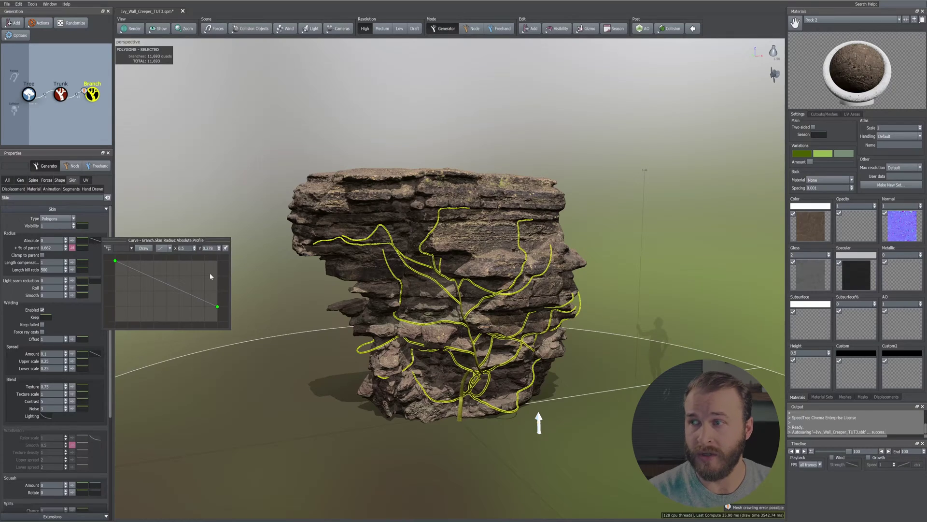
pyautogui.moveTo(218, 308); pyautogui.dragTo(219, 266)
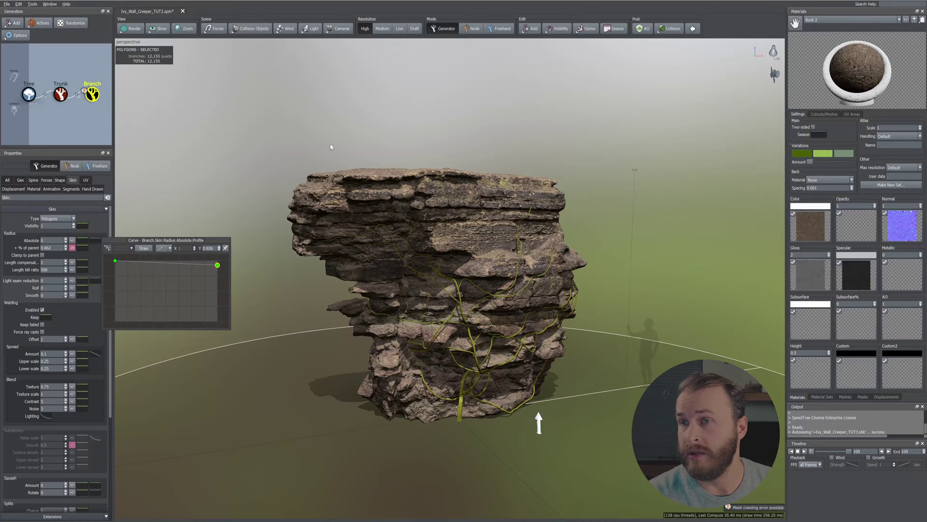
pyautogui.click(271, 141)
# Add a second level of branch geometry to the existing branches.
pyautogui.click(94, 94)
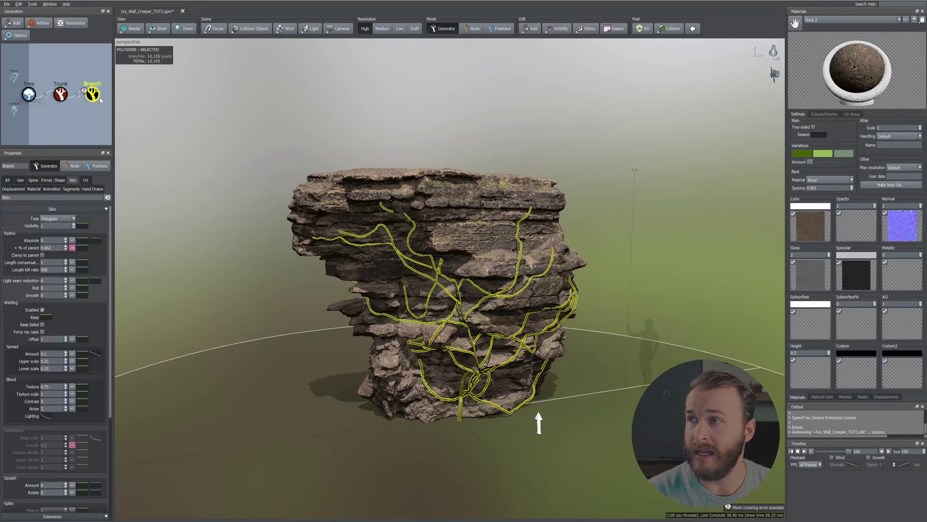
pyautogui.rightClick(542, 131)
pyautogui.moveTo(575, 136)
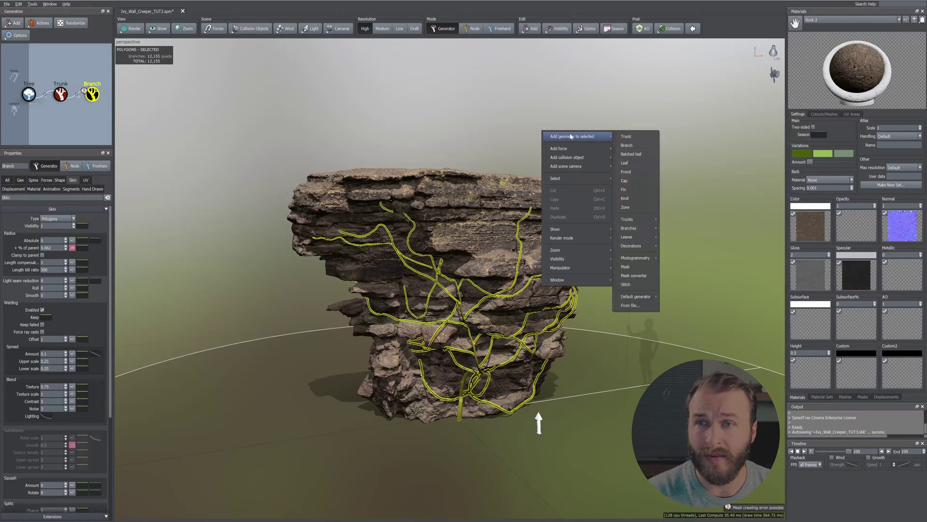
pyautogui.click(638, 146)
pyautogui.scroll(-3, 639, 147)
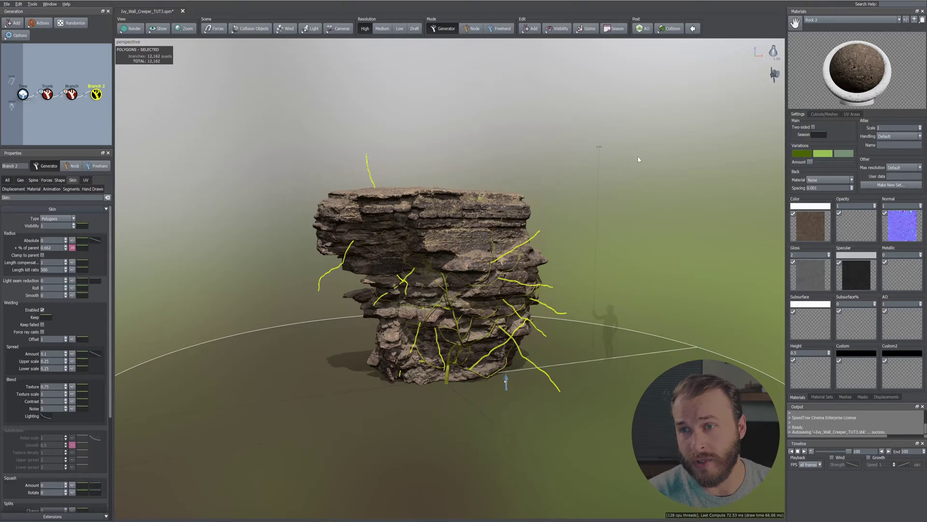
pyautogui.moveTo(637, 155); pyautogui.dragTo(627, 170)
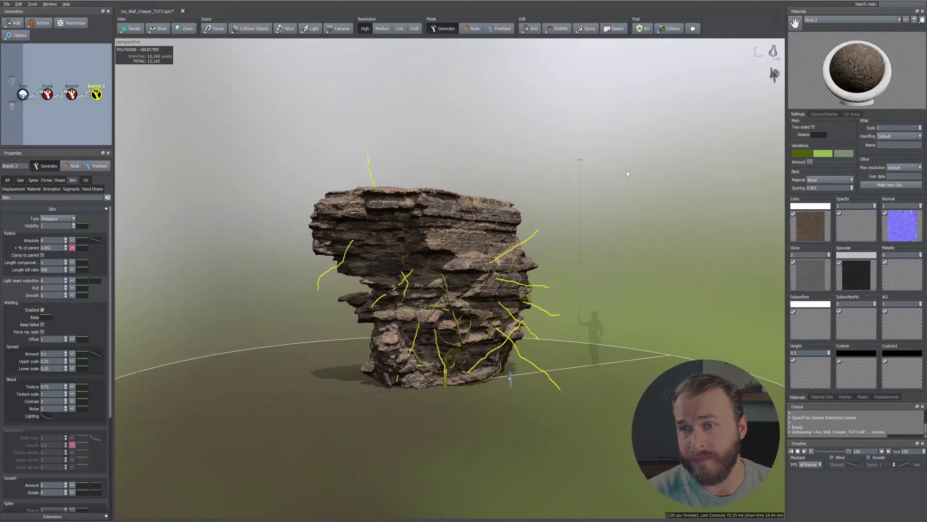
# Set the second-level branches' generation mode to Phyllotaxy with the Alternating (distichous) style.
pyautogui.click(20, 180)
pyautogui.click(60, 220)
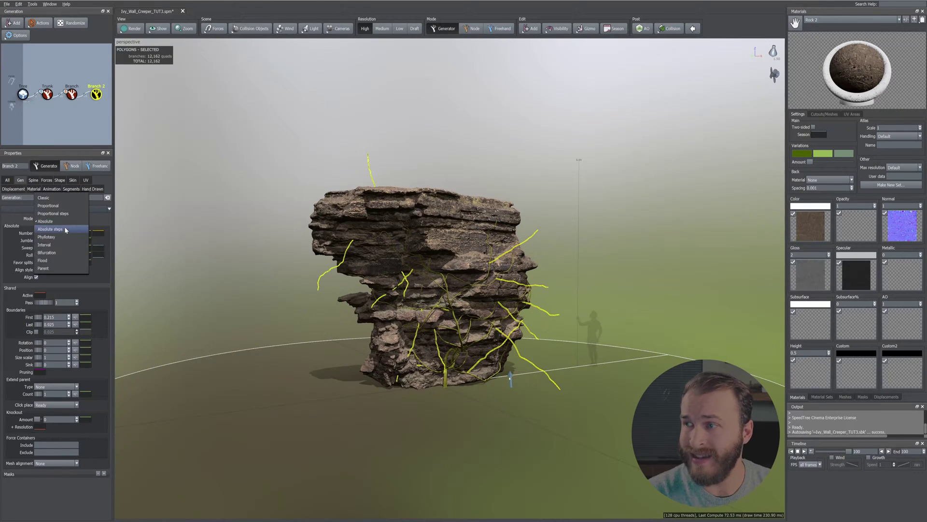
pyautogui.click(56, 236)
pyautogui.click(61, 241)
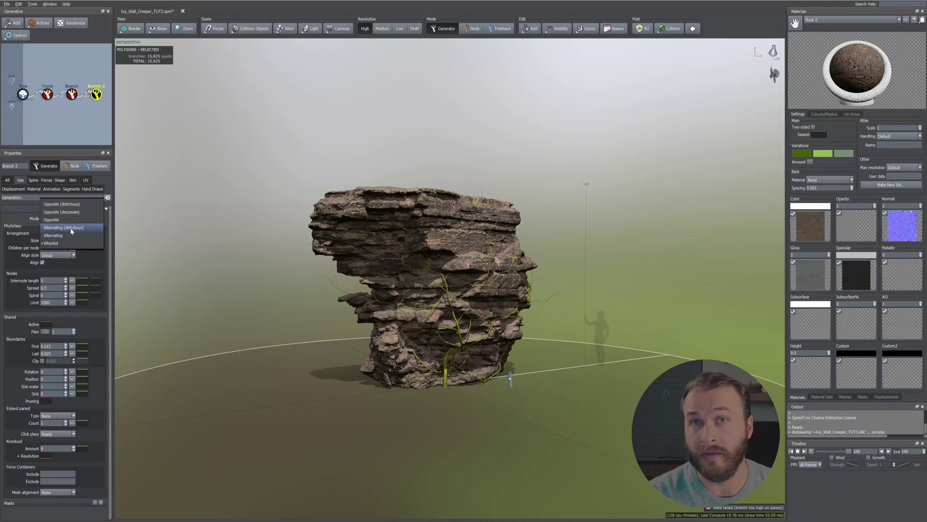
pyautogui.click(71, 227)
pyautogui.scroll(5, 169, 164)
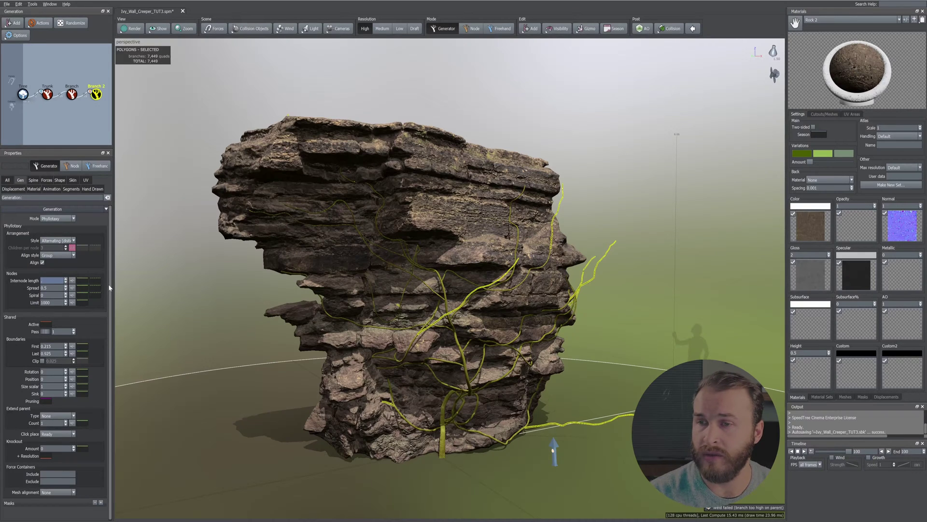
# Set the second-level branches' internode length to 1 and check their distribution around the rock.
pyautogui.press('BackSpace')
pyautogui.write('1')
pyautogui.press('Return')
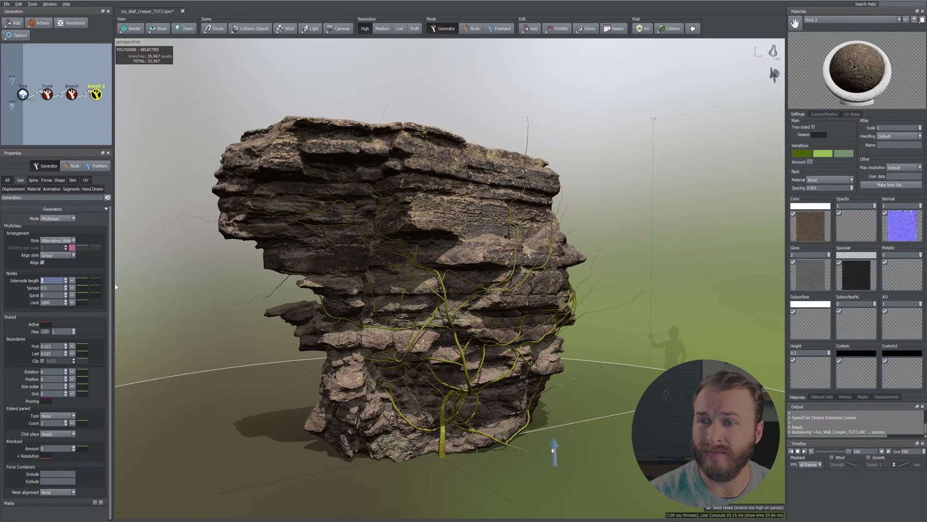
pyautogui.click(97, 93)
pyautogui.moveTo(565, 319); pyautogui.dragTo(151, 261)
# Reduce the second-level branches' internode length to 0.5 and inspect the denser growth.
pyautogui.moveTo(57, 280); pyautogui.dragTo(39, 282)
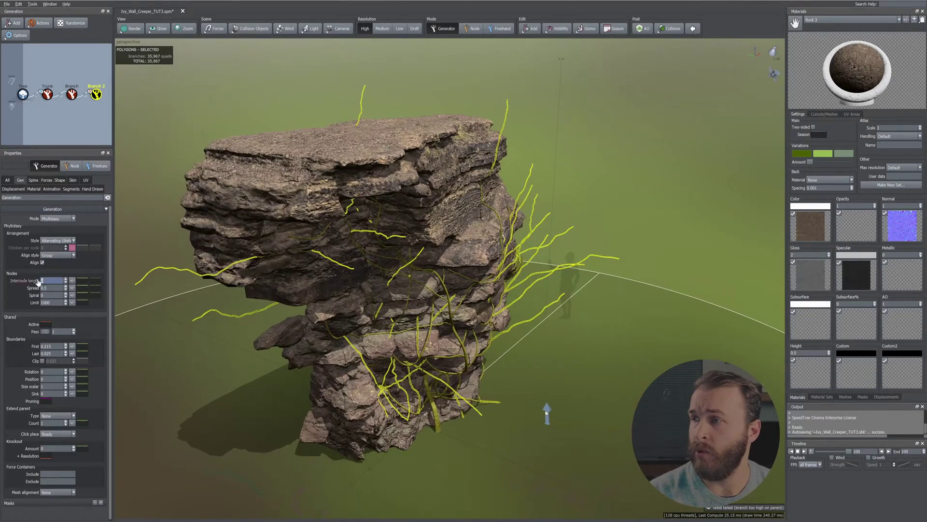
pyautogui.write('.5')
pyautogui.press('Return')
pyautogui.moveTo(450, 331)
pyautogui.mouseDown()
pyautogui.moveTo(423, 333)
pyautogui.moveTo(451, 319)
pyautogui.mouseUp()
pyautogui.click(95, 97)
pyautogui.moveTo(359, 233)
pyautogui.mouseDown()
pyautogui.moveTo(344, 233)
pyautogui.moveTo(332, 217)
pyautogui.moveTo(358, 230)
pyautogui.moveTo(359, 240)
pyautogui.mouseUp()
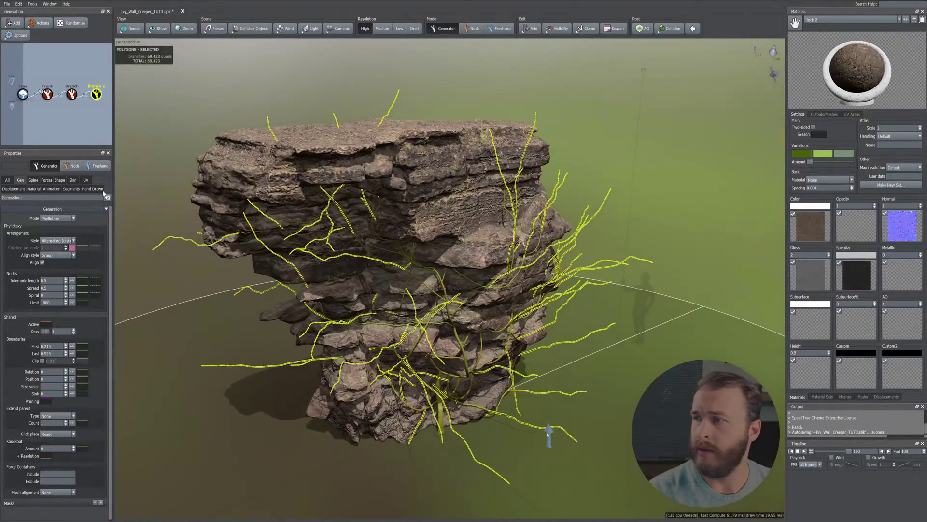
# Reduce the second-level branches' internode length to 0.3.
pyautogui.write('0.3')
pyautogui.press('Return')
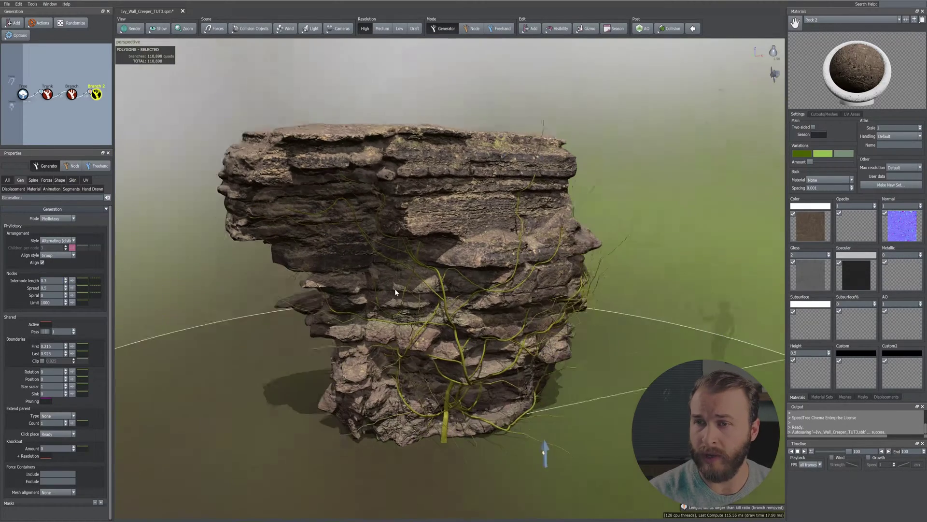
pyautogui.click(97, 94)
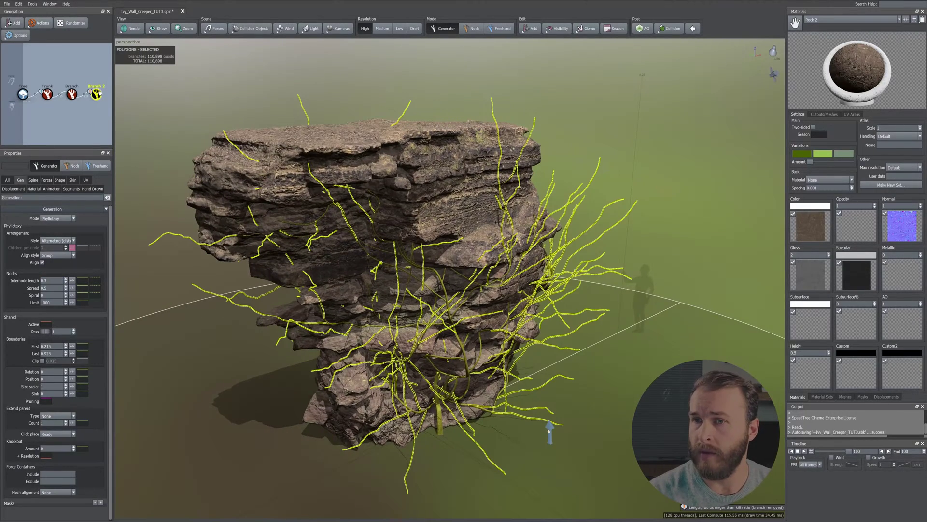
# Set the second-level branches' segment accuracy to 100 and their relative length segments to 0.35.
pyautogui.click(71, 189)
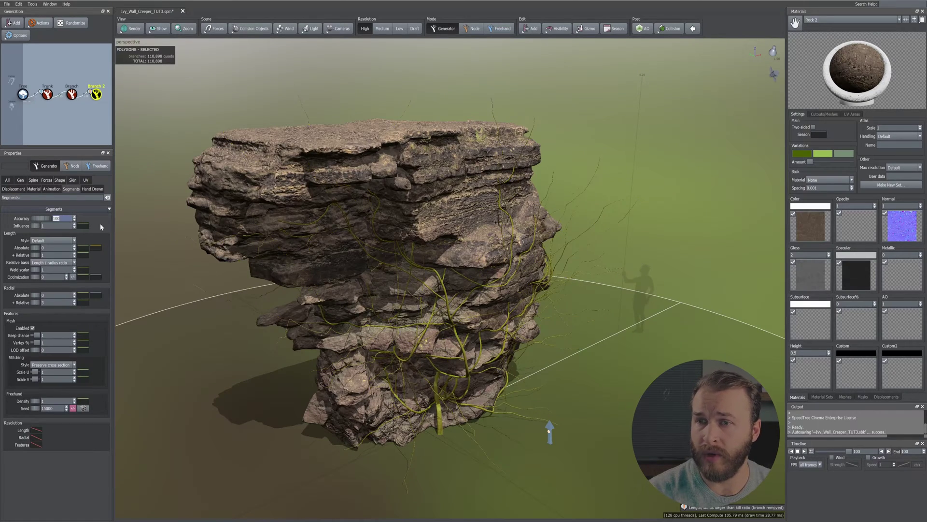
pyautogui.moveTo(363, 324); pyautogui.dragTo(367, 294)
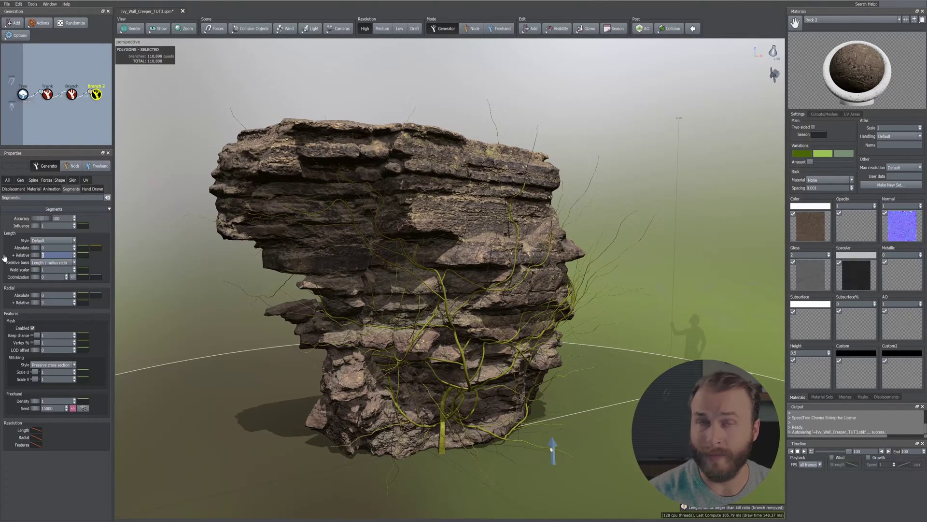
pyautogui.moveTo(12, 257); pyautogui.dragTo(52, 264)
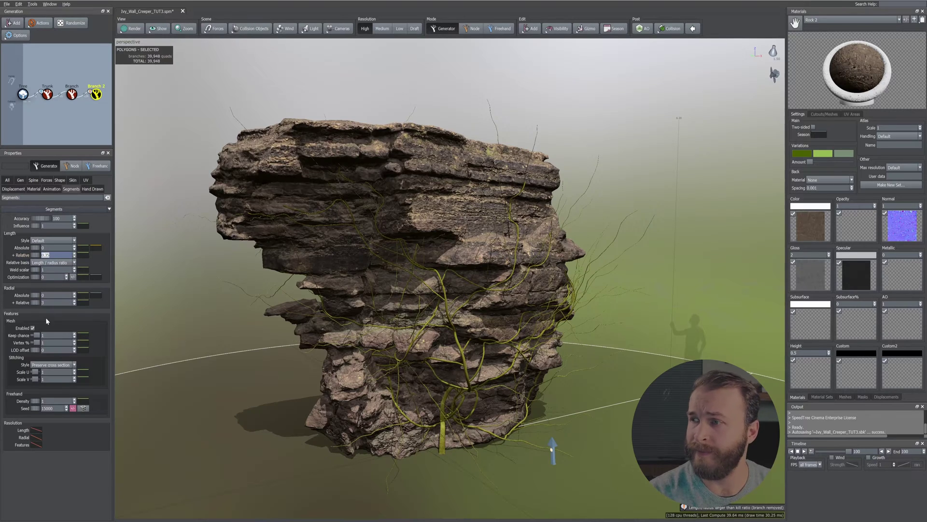
# Set the second-level branches' absolute radial segments to 6.
pyautogui.moveTo(51, 295); pyautogui.dragTo(17, 285)
pyautogui.write('6')
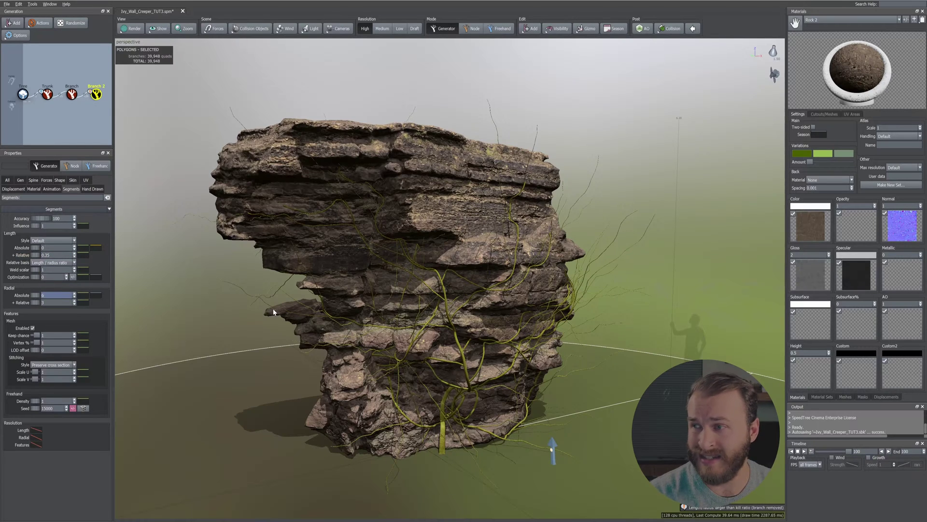
pyautogui.press('Return')
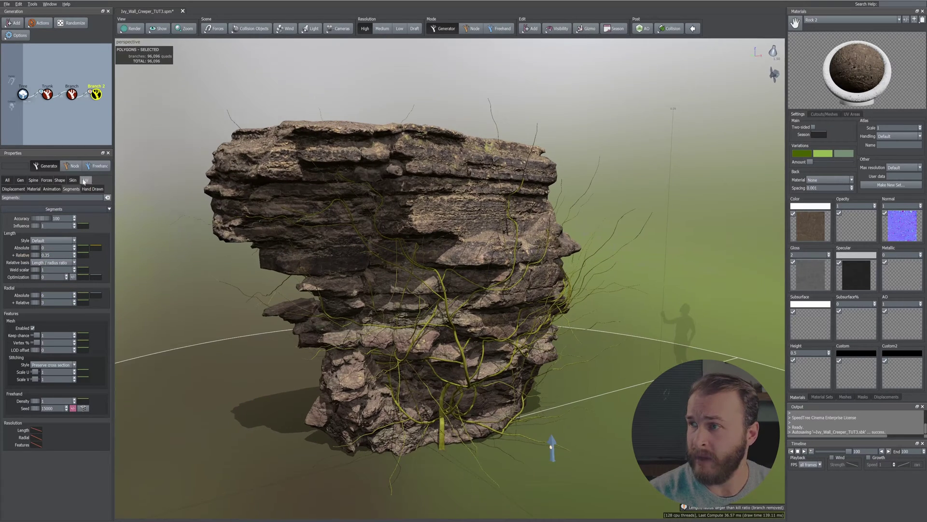
# Enable the Rock force for the second-level branches and make its profile curve flat at full strength.
pyautogui.click(50, 181)
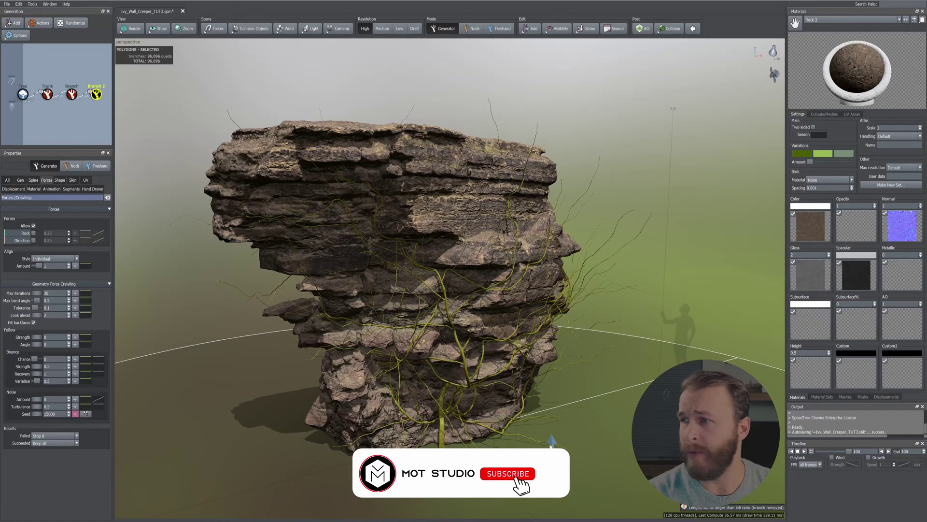
pyautogui.click(34, 233)
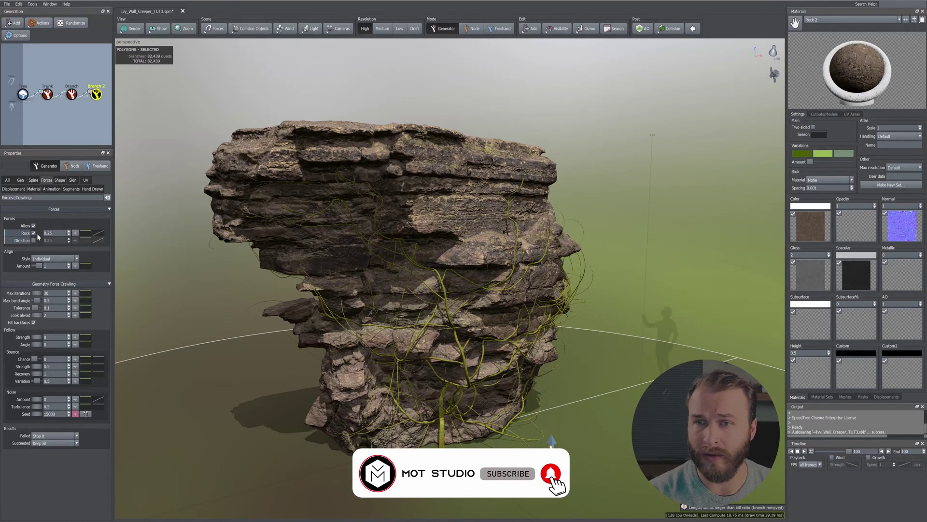
pyautogui.click(99, 237)
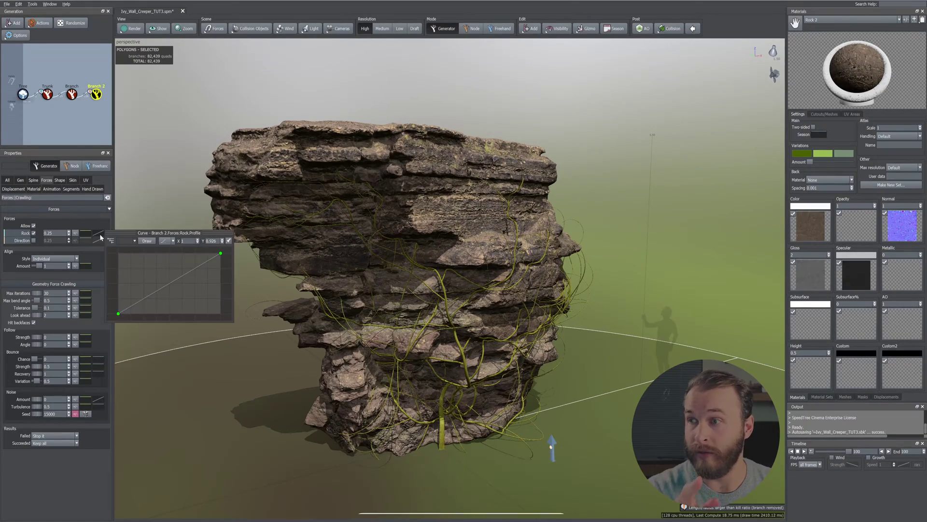
pyautogui.click(170, 241)
pyautogui.click(169, 250)
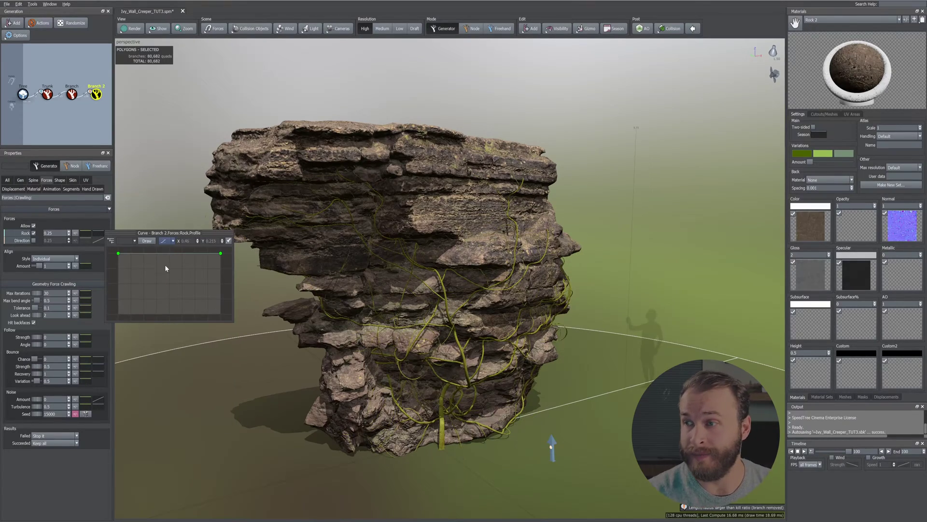
pyautogui.moveTo(461, 262)
pyautogui.mouseDown()
pyautogui.moveTo(443, 263)
pyautogui.moveTo(468, 264)
pyautogui.mouseUp()
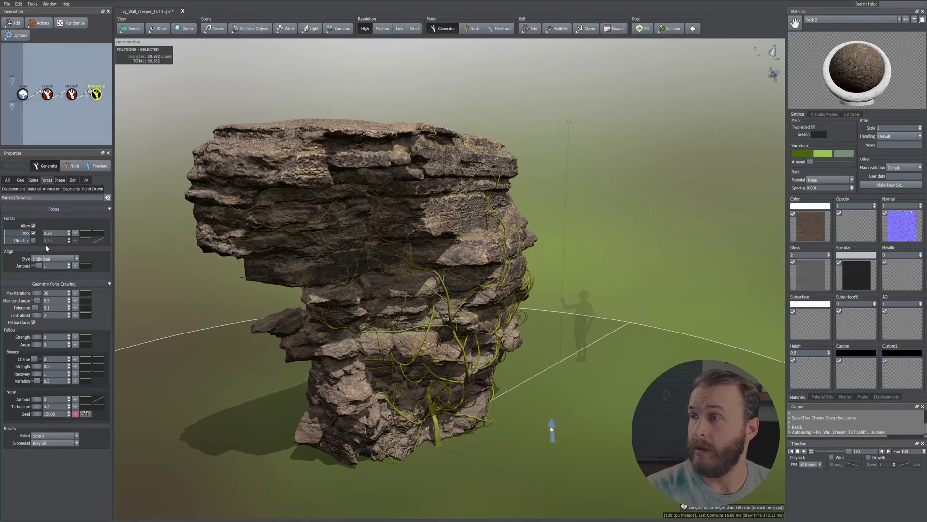
pyautogui.click(97, 94)
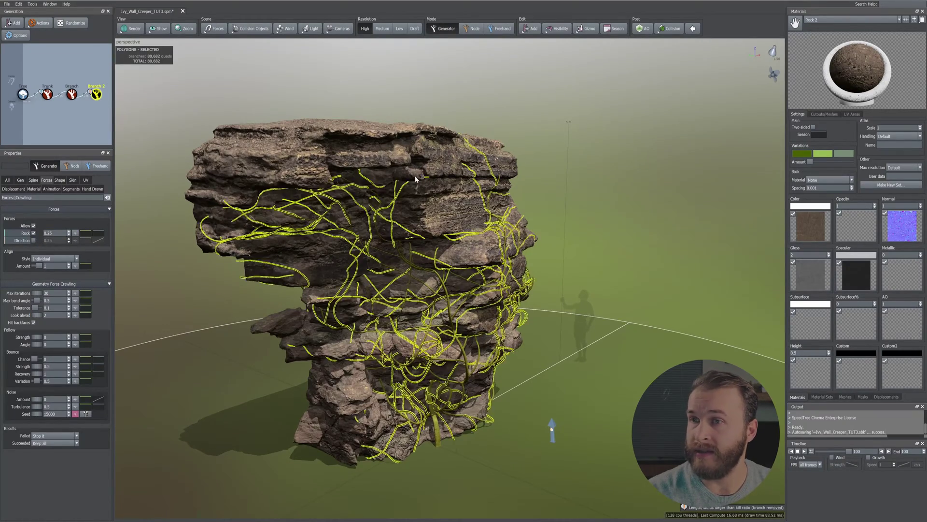
pyautogui.moveTo(416, 180)
pyautogui.mouseDown()
pyautogui.moveTo(394, 178)
pyautogui.moveTo(408, 179)
pyautogui.mouseUp()
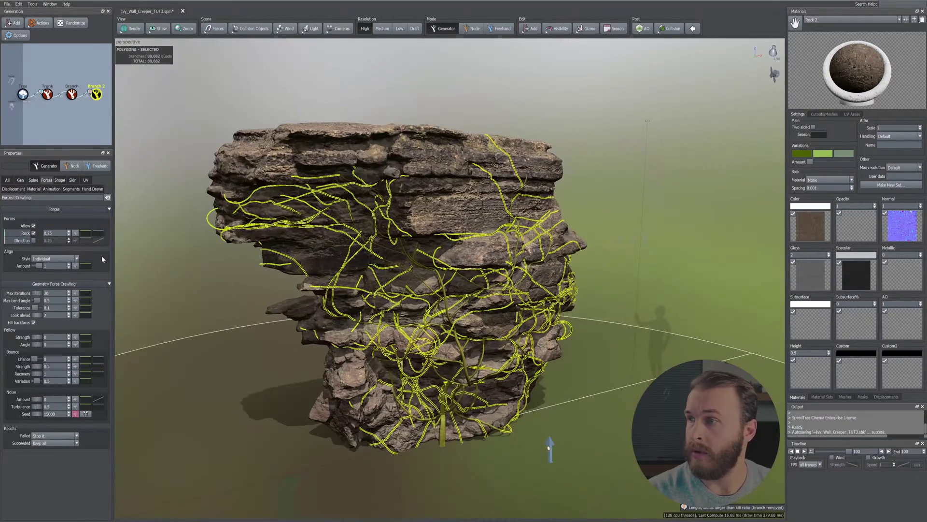
# Enable the Direction force for the second-level branches and set its strength to 0.1.
pyautogui.click(33, 240)
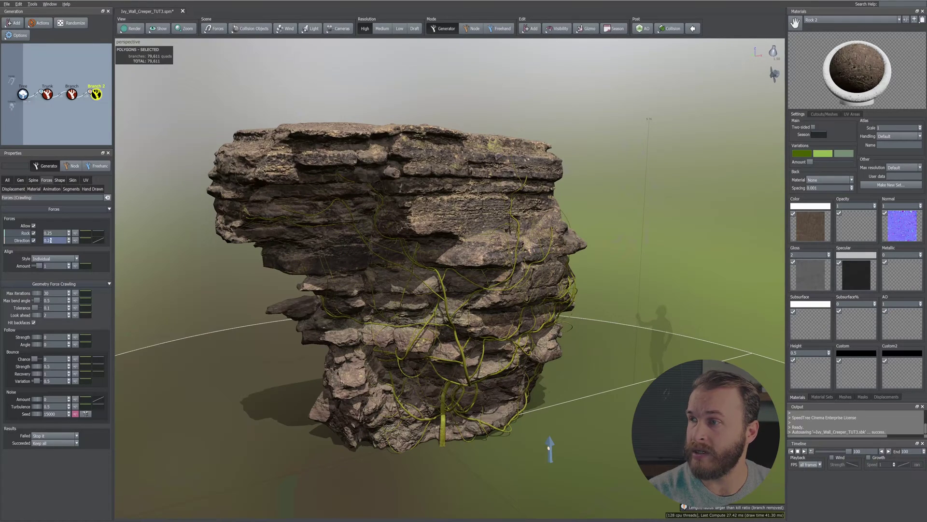
pyautogui.write('0.1')
pyautogui.press('Return')
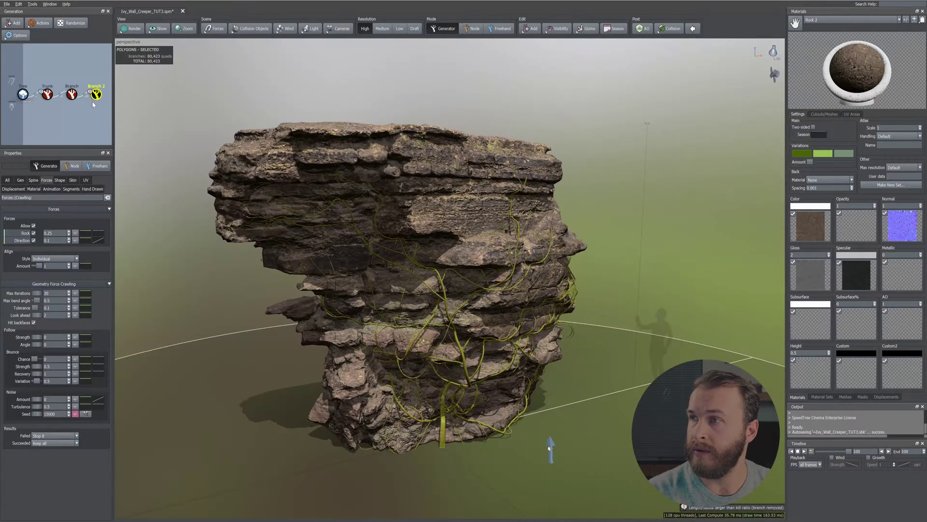
pyautogui.click(95, 96)
pyautogui.moveTo(213, 237)
pyautogui.mouseDown()
pyautogui.moveTo(242, 239)
pyautogui.moveTo(200, 240)
pyautogui.mouseUp()
# Set the second-level branches' internode length to 0.25.
pyautogui.click(20, 179)
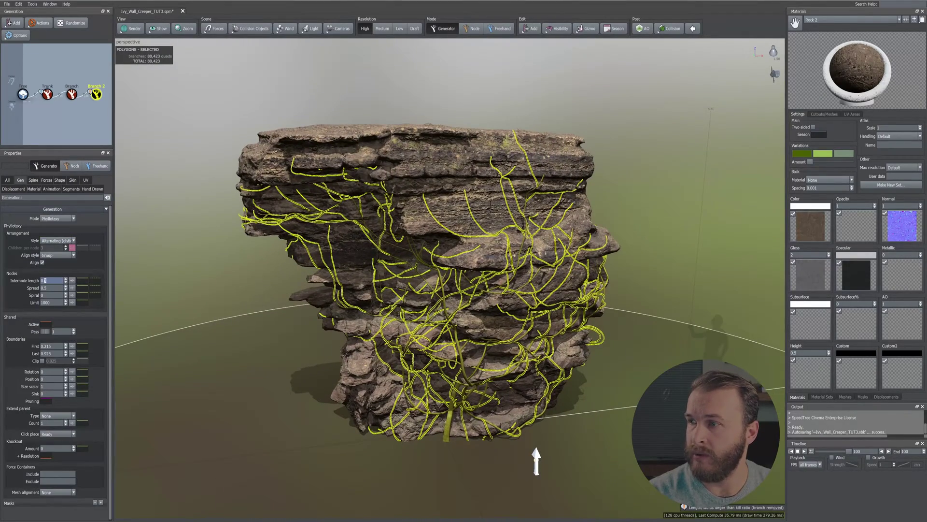
pyautogui.press('Return')
pyautogui.moveTo(399, 242); pyautogui.dragTo(314, 191)
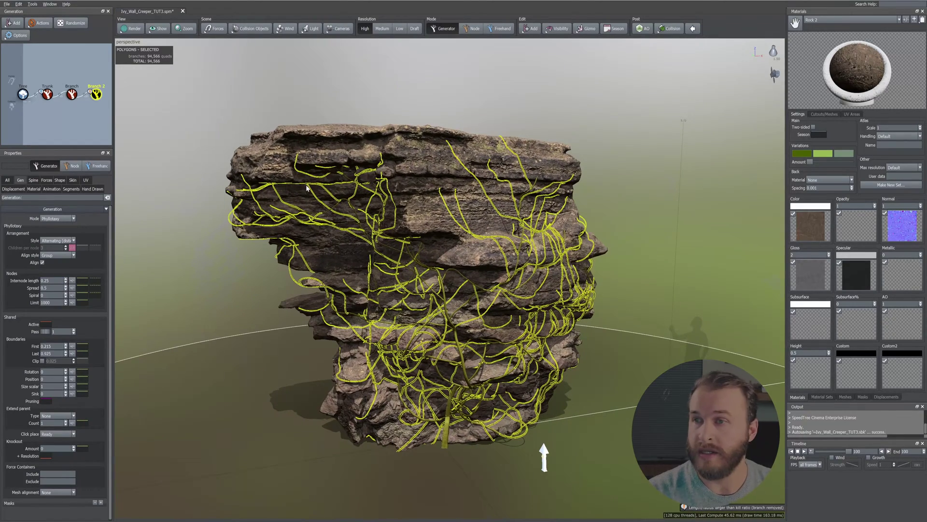
# Add a third level of branches to the second-level branches.
pyautogui.rightClick(581, 92)
pyautogui.moveTo(618, 99)
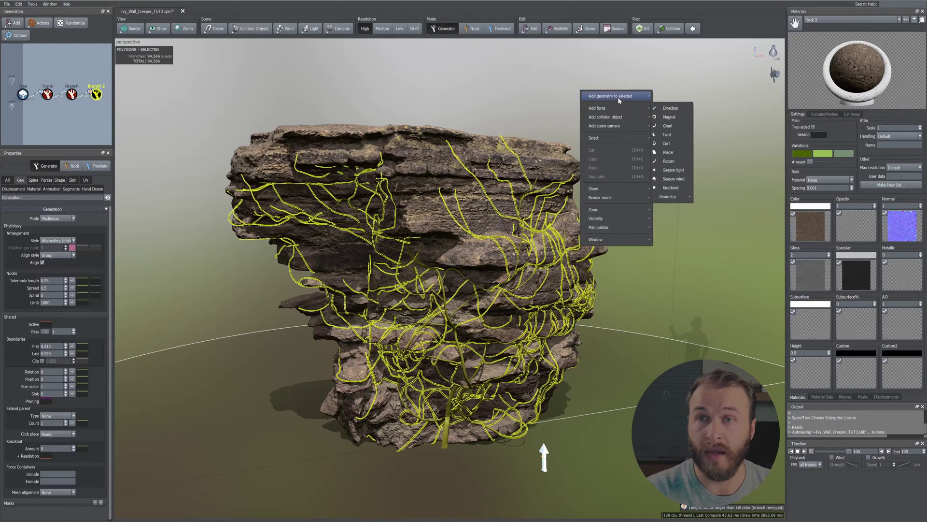
pyautogui.click(670, 106)
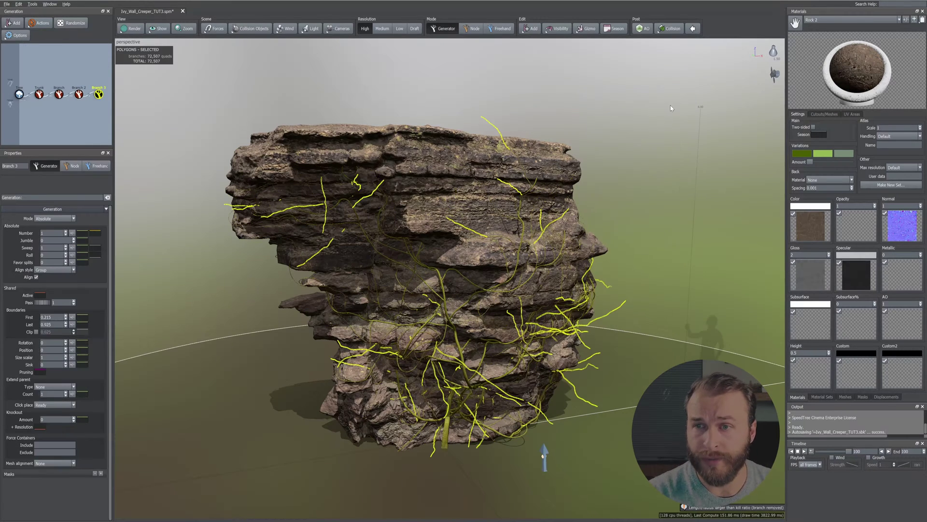
# Raise the end of the second-level branches' absolute skin radius profile curve until it is nearly flat.
pyautogui.click(80, 95)
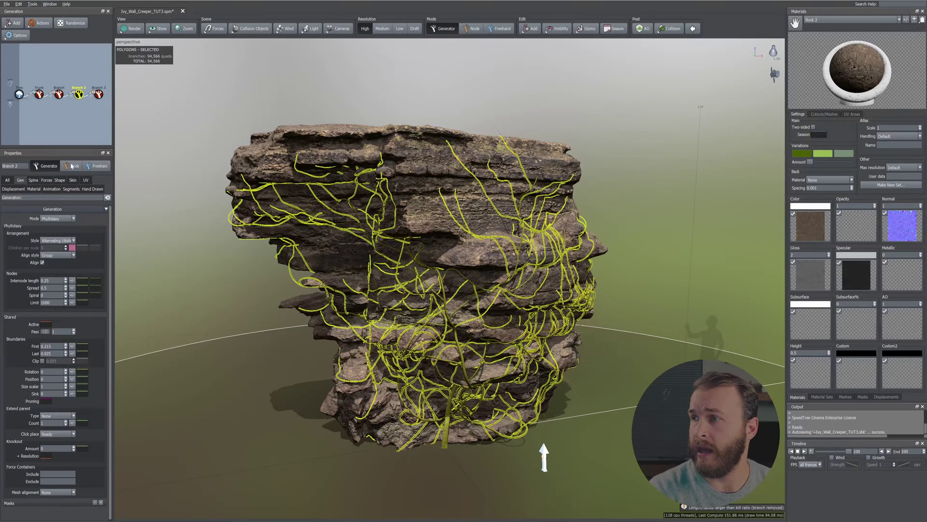
pyautogui.click(73, 180)
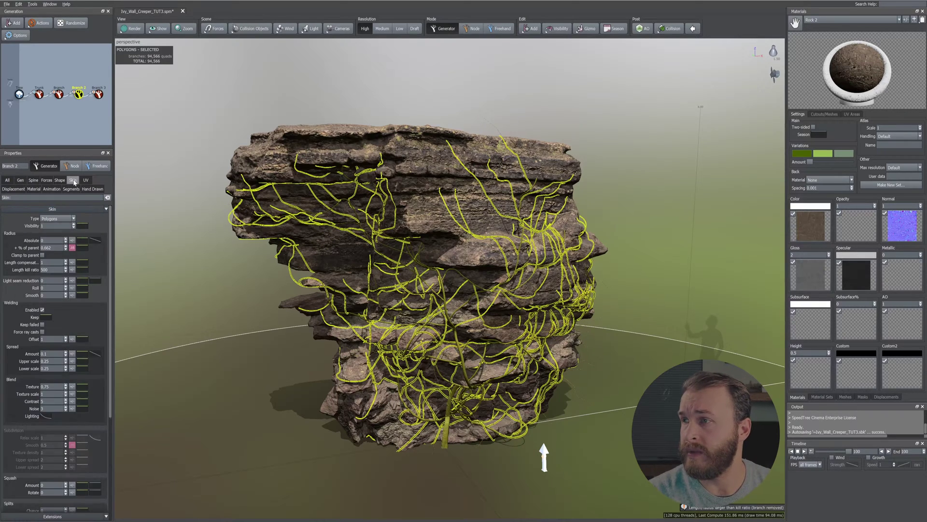
pyautogui.click(95, 240)
pyautogui.moveTo(217, 310); pyautogui.dragTo(218, 268)
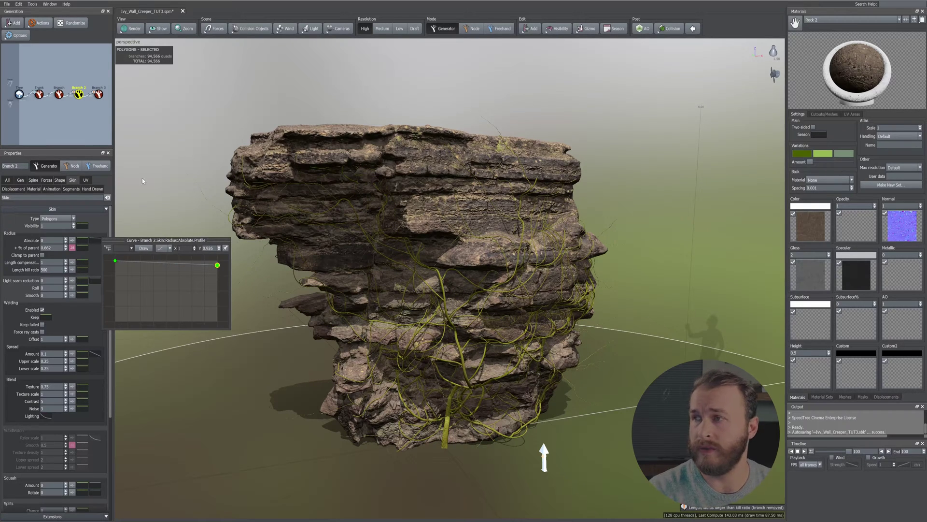
# Set the third-level branches' generation mode to Phyllotaxy with the Alternating (distichous) style.
pyautogui.click(99, 95)
pyautogui.moveTo(178, 102); pyautogui.dragTo(138, 120)
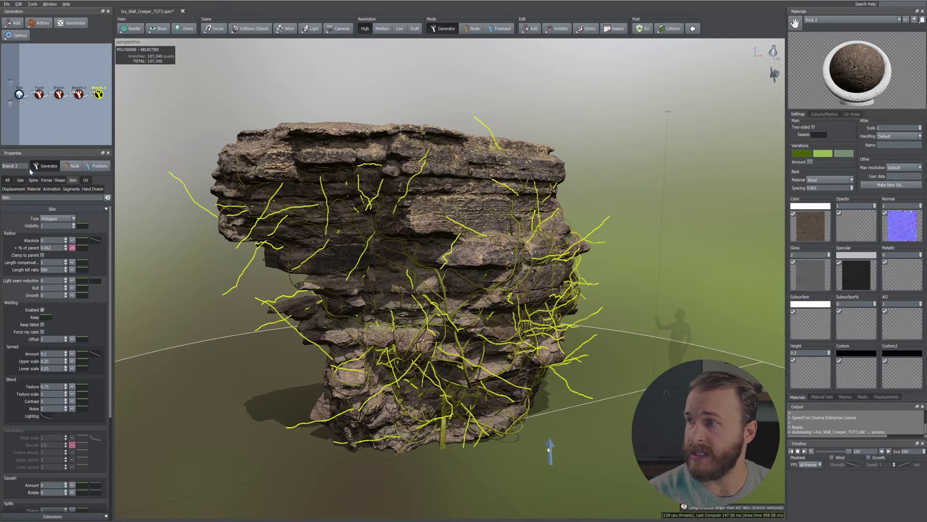
pyautogui.click(20, 180)
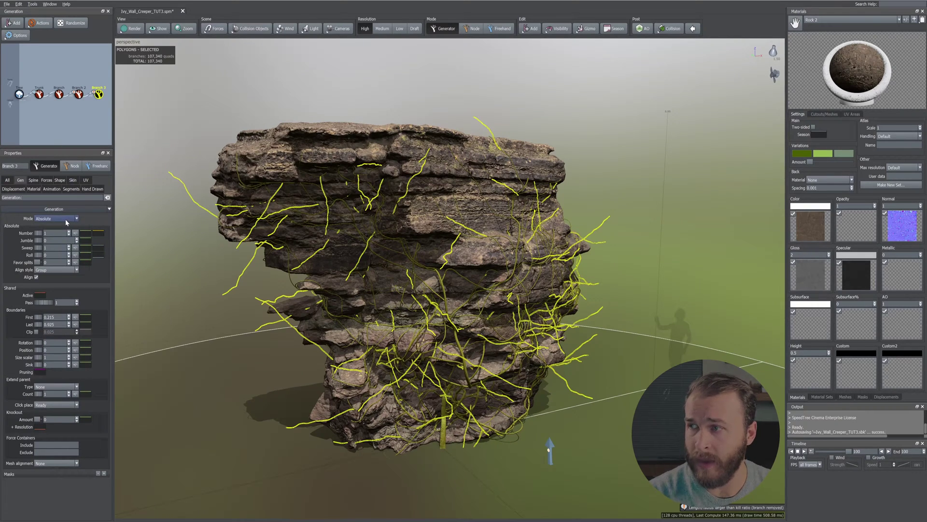
pyautogui.click(65, 219)
pyautogui.click(63, 235)
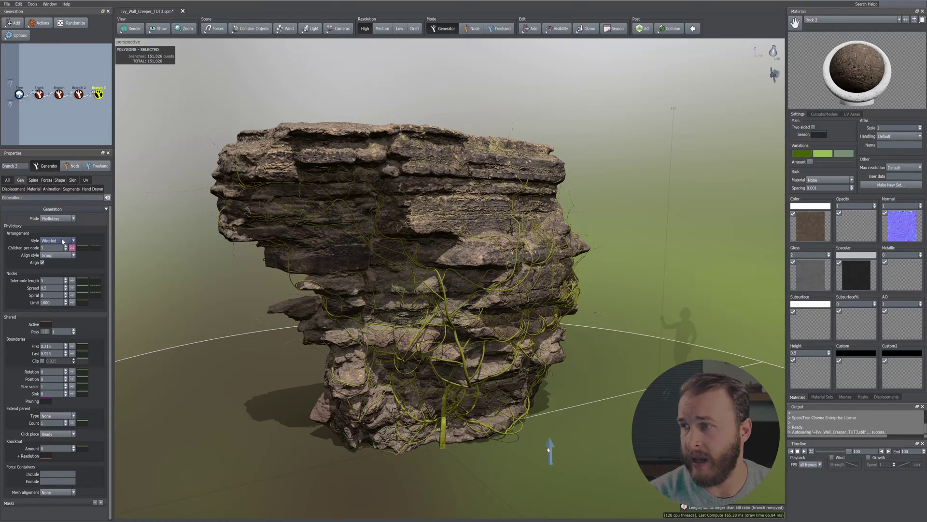
pyautogui.click(62, 241)
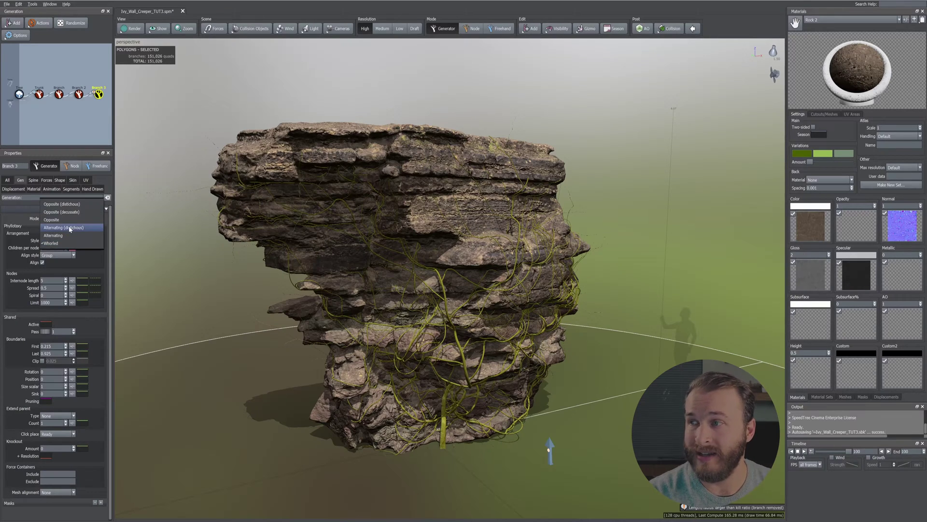
pyautogui.click(69, 228)
# Try an internode length of 1 for the third-level branches.
pyautogui.moveTo(50, 280); pyautogui.dragTo(3, 275)
pyautogui.write('1')
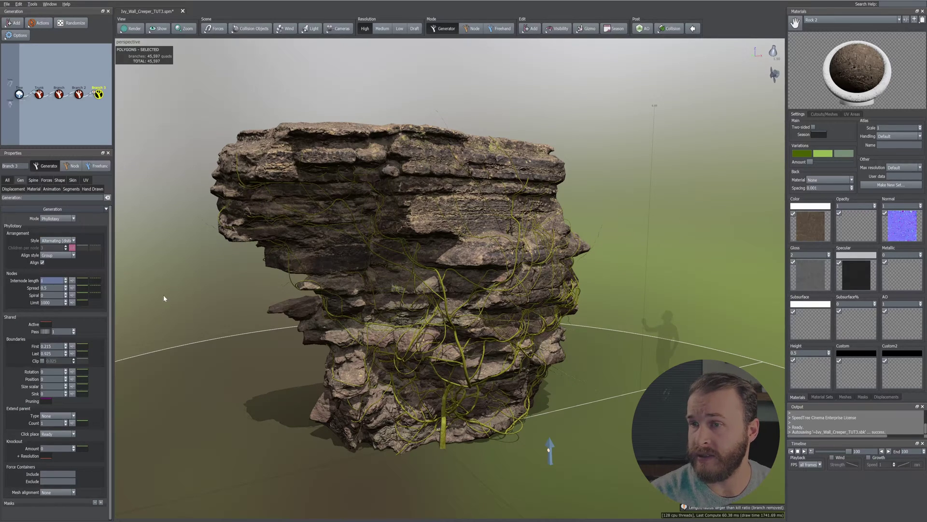
pyautogui.click(99, 94)
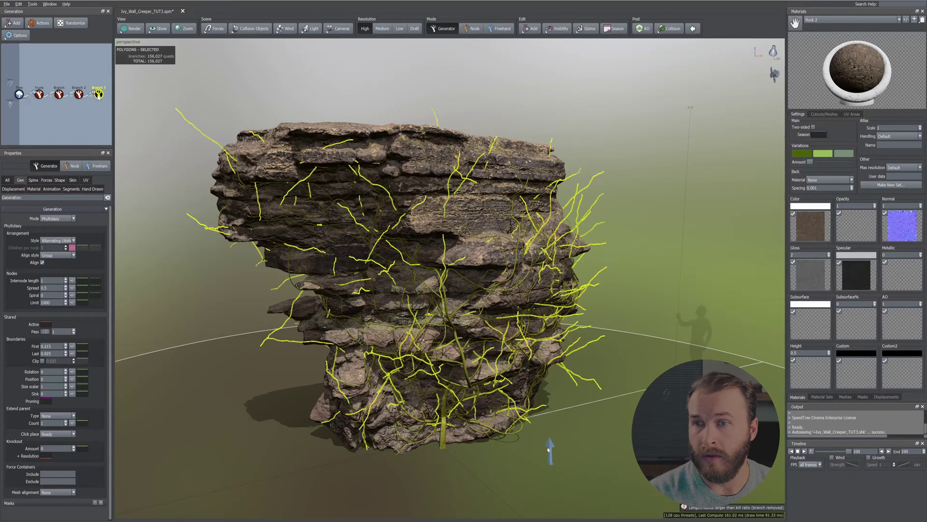
# Set the third-level branches' internode length to 0.25.
pyautogui.doubleClick(51, 280)
pyautogui.write('25')
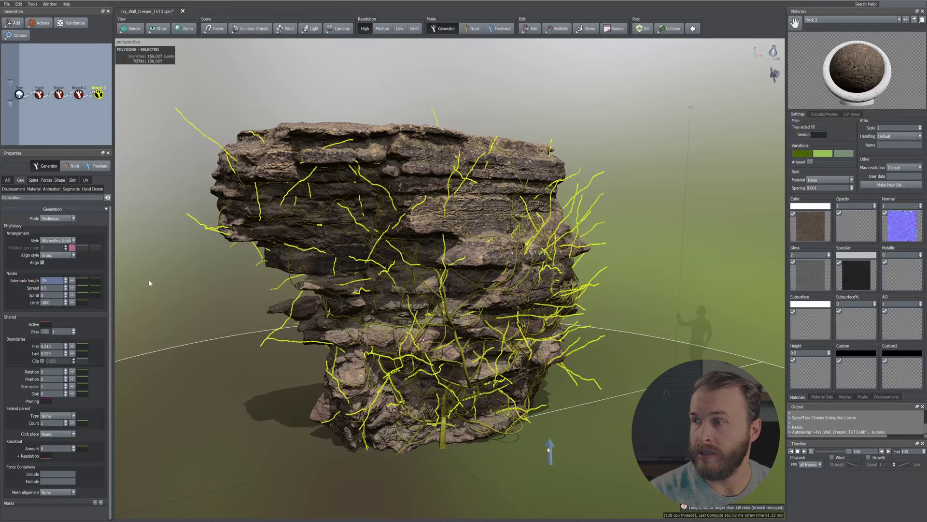
pyautogui.press('Return')
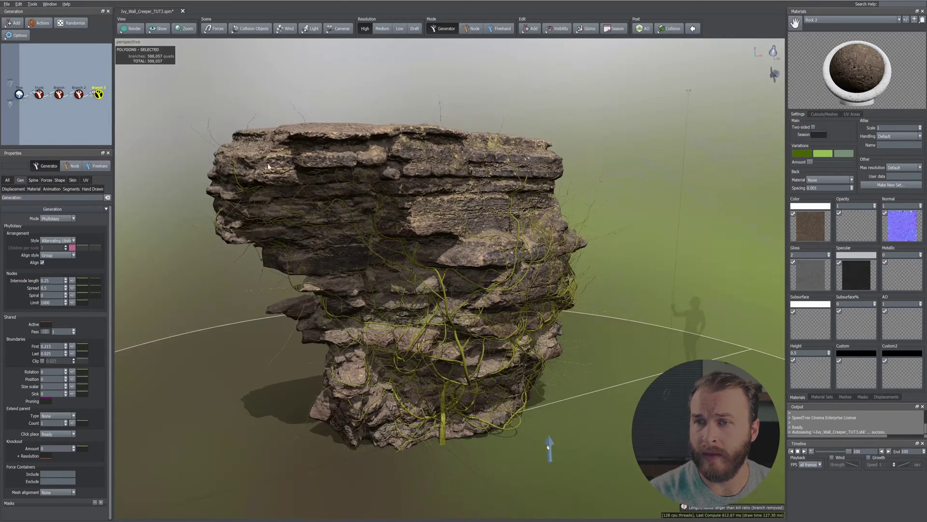
pyautogui.click(98, 94)
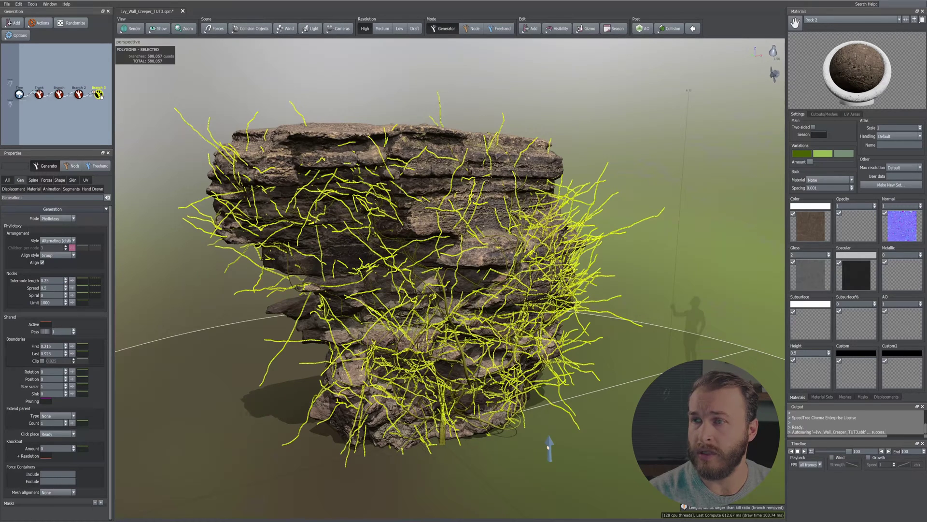
# Set the third-level branches' segment accuracy to 100 and their relative length segments to 0.25.
pyautogui.click(71, 189)
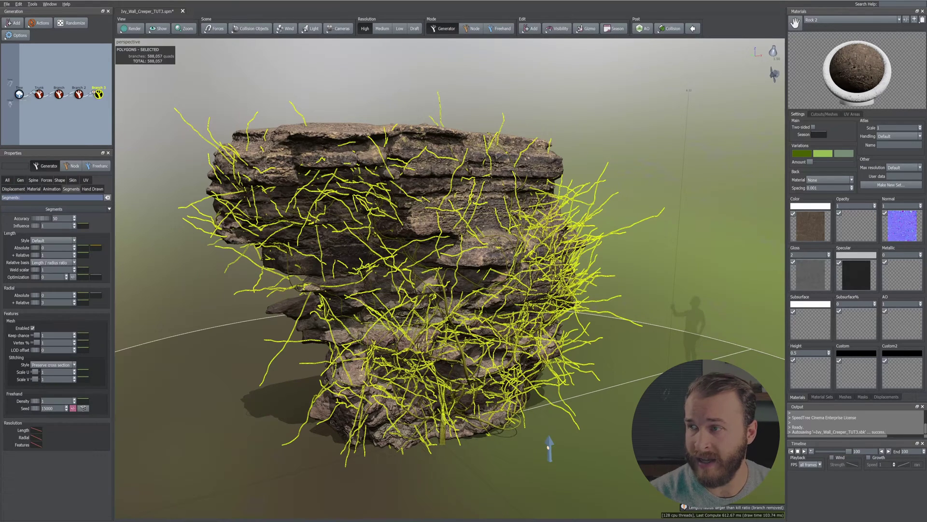
pyautogui.write('100')
pyautogui.press('Return')
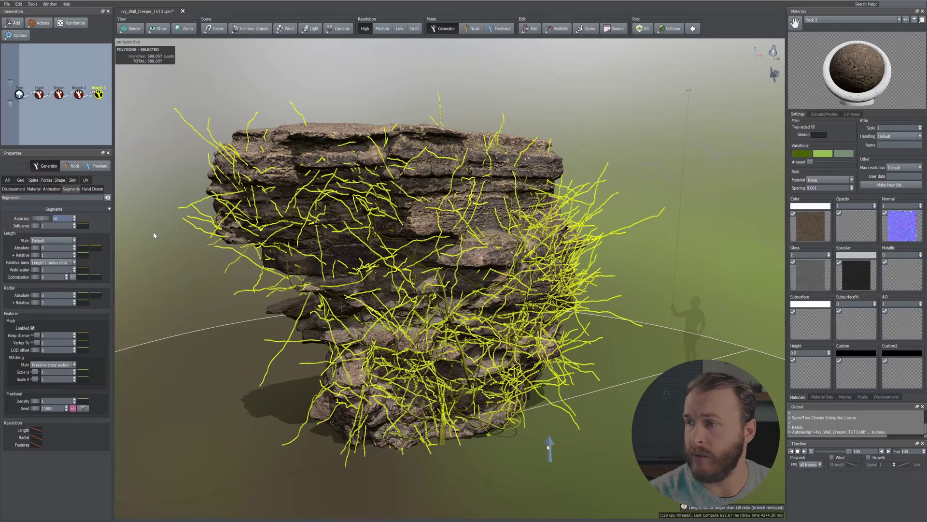
pyautogui.moveTo(55, 255); pyautogui.dragTo(2, 252)
pyautogui.write('0.25')
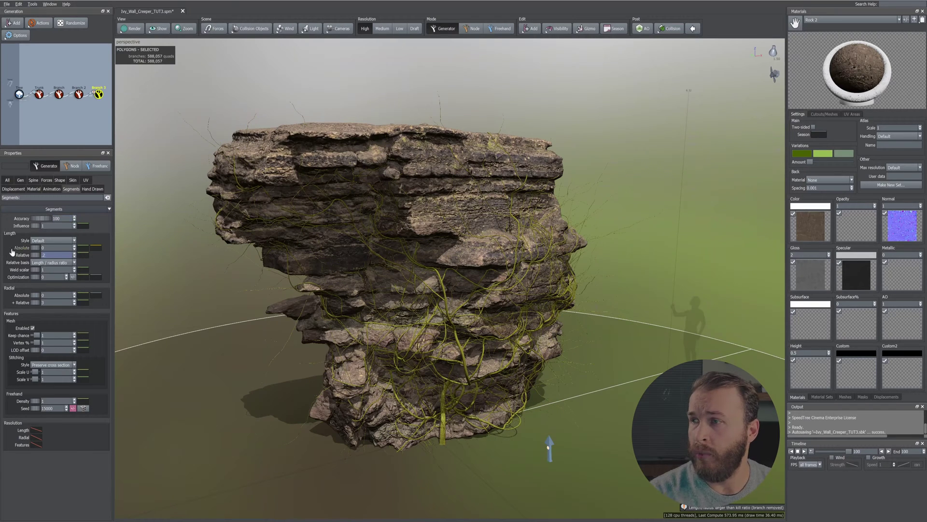
pyautogui.press('Return')
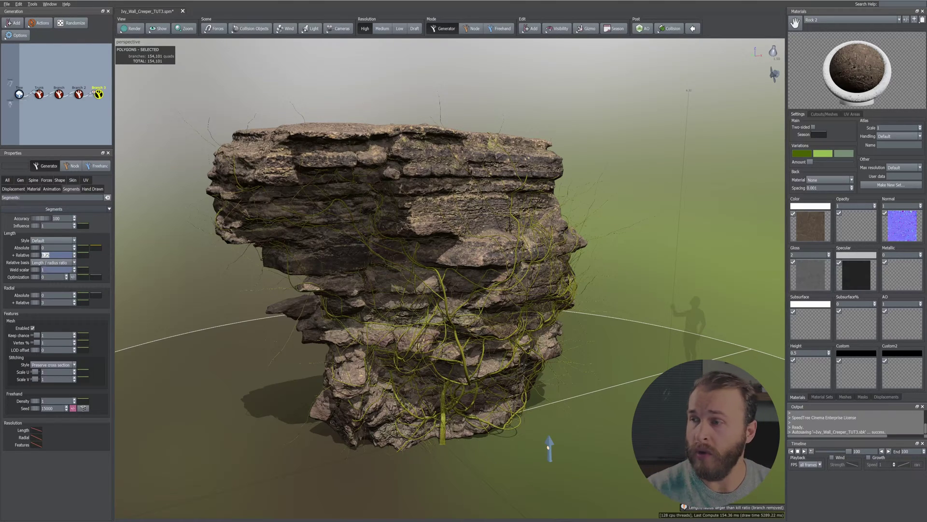
# Set the third-level branches' absolute radial segments to 6.
pyautogui.moveTo(50, 295); pyautogui.dragTo(29, 302)
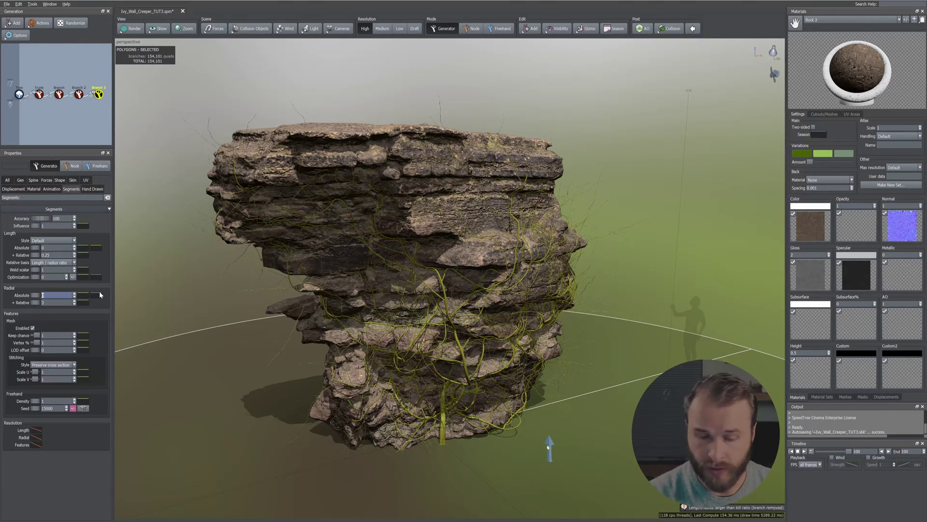
pyautogui.write('6')
pyautogui.press('Return')
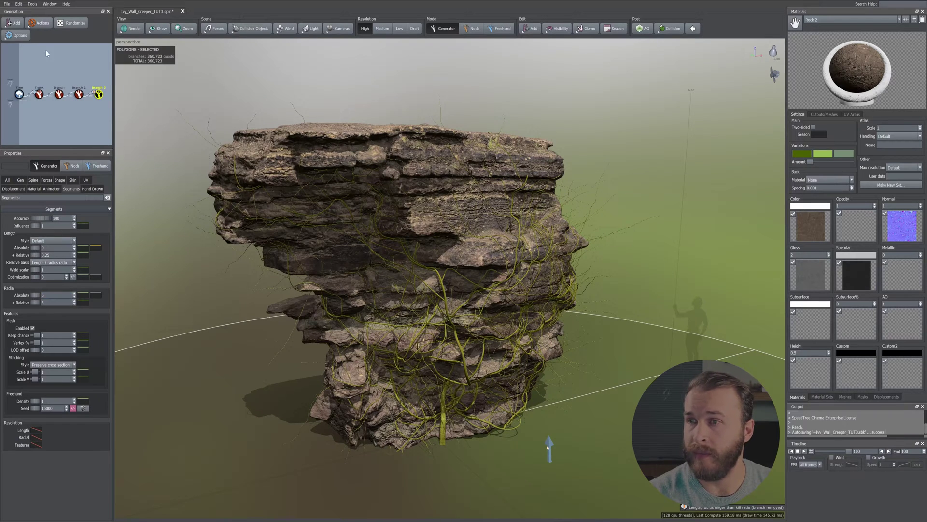
# Enable the Rock force for the third-level branches and set its profile curve to the Max preset.
pyautogui.click(47, 180)
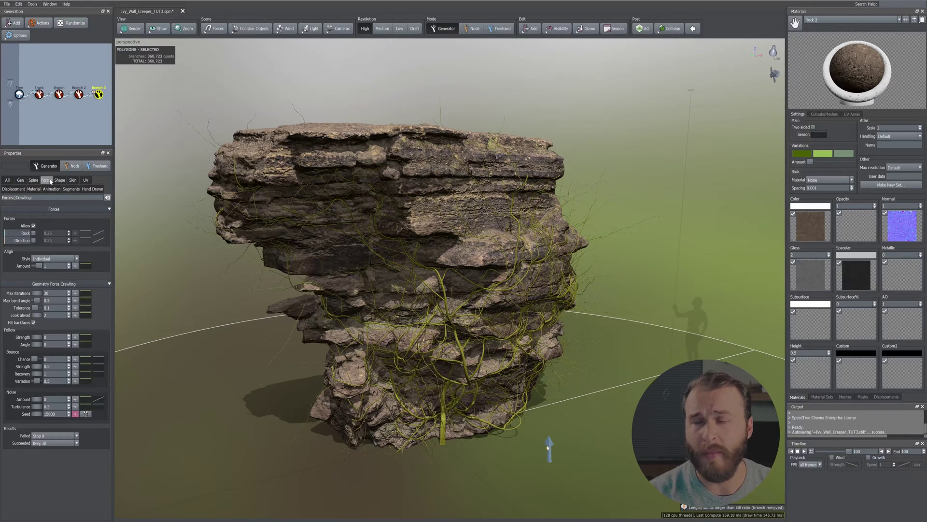
pyautogui.click(33, 234)
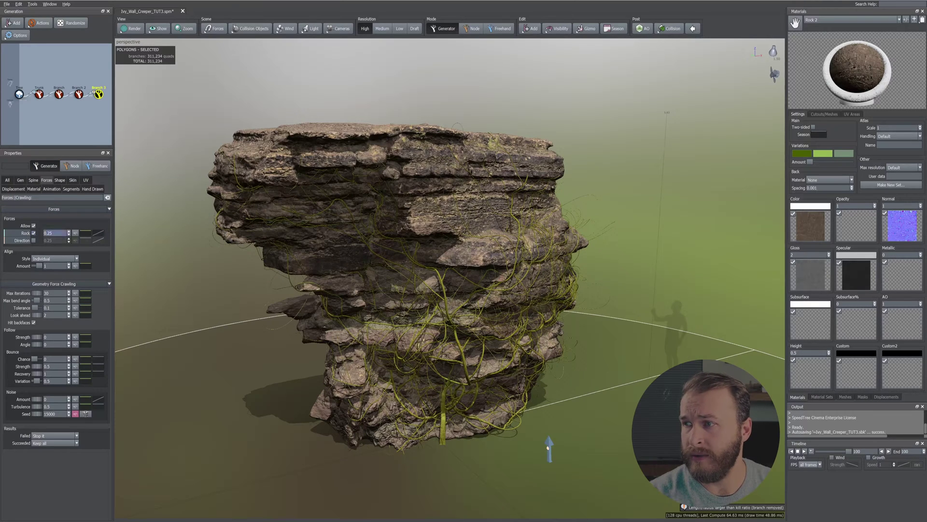
pyautogui.click(98, 235)
pyautogui.click(167, 241)
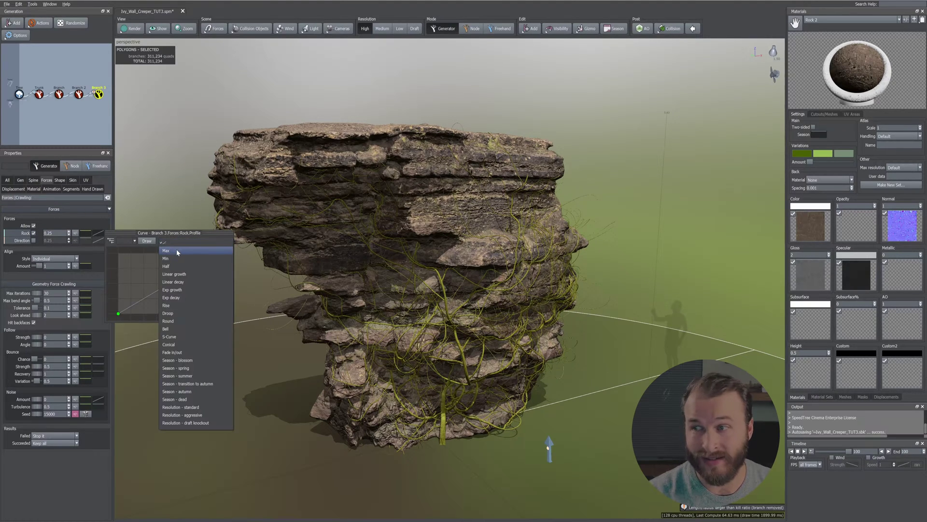
pyautogui.click(178, 252)
pyautogui.click(98, 100)
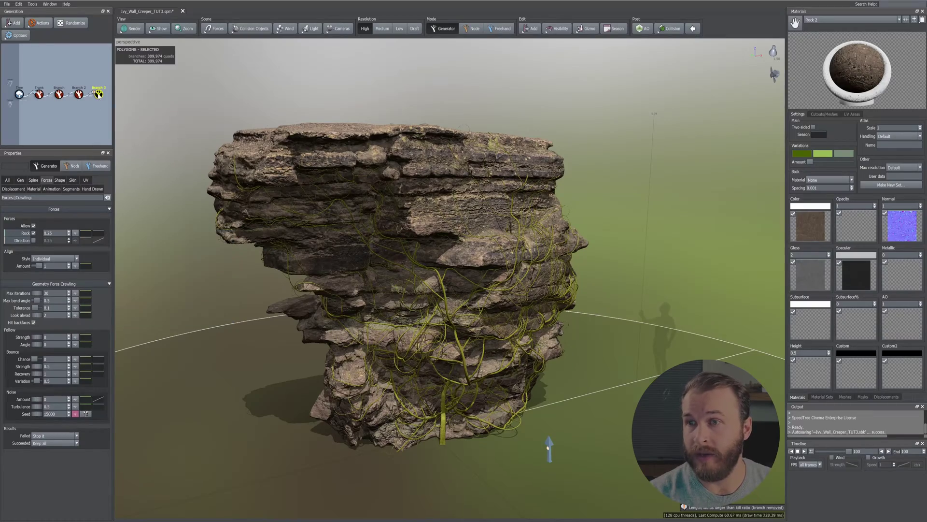
pyautogui.moveTo(396, 149); pyautogui.dragTo(2, 227)
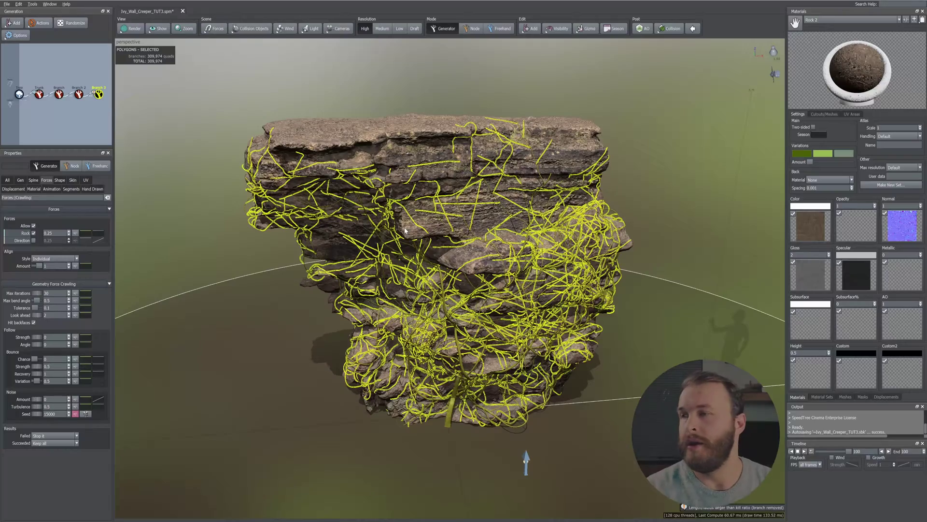
pyautogui.moveTo(642, 179); pyautogui.dragTo(655, 176)
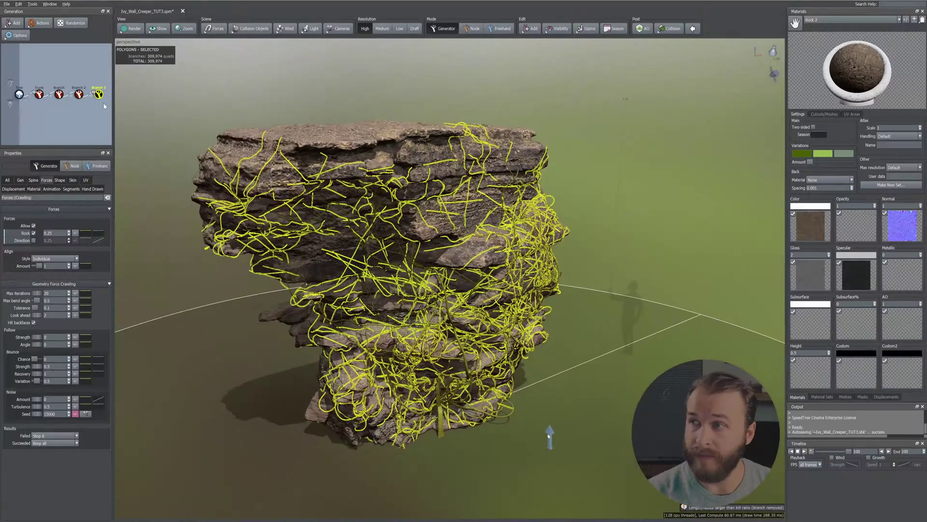
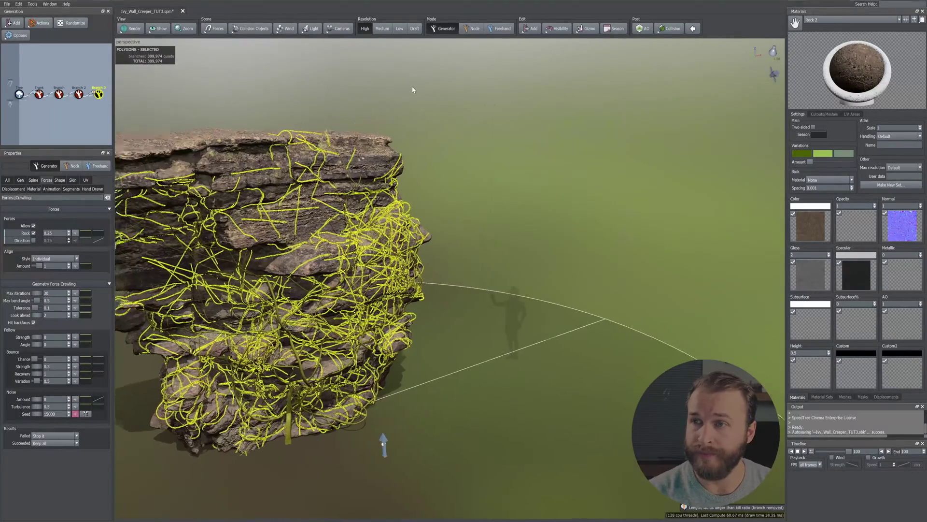
# Add a Batched Leaf generator to the third-level branches.
pyautogui.rightClick(450, 112)
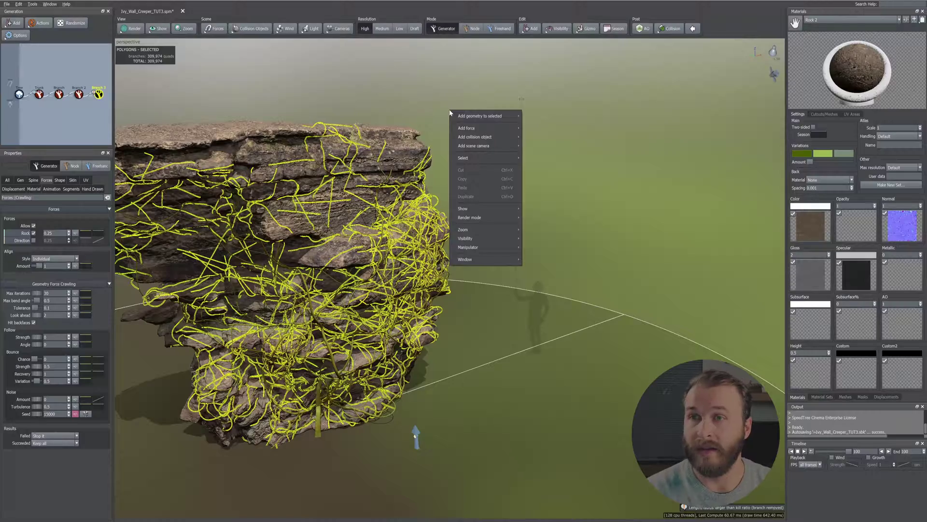
pyautogui.moveTo(453, 116)
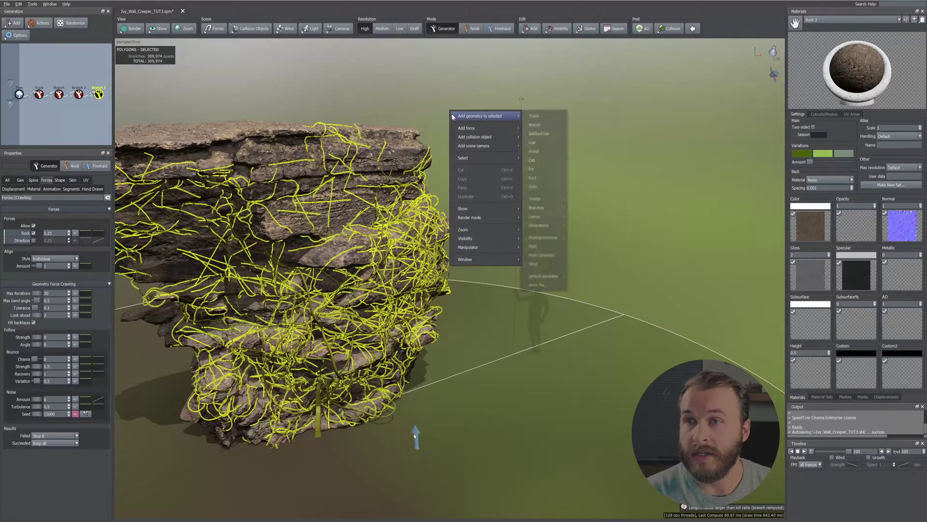
pyautogui.click(533, 133)
pyautogui.moveTo(529, 138); pyautogui.dragTo(528, 145)
pyautogui.moveTo(227, 82); pyautogui.dragTo(354, 100, button='middle')
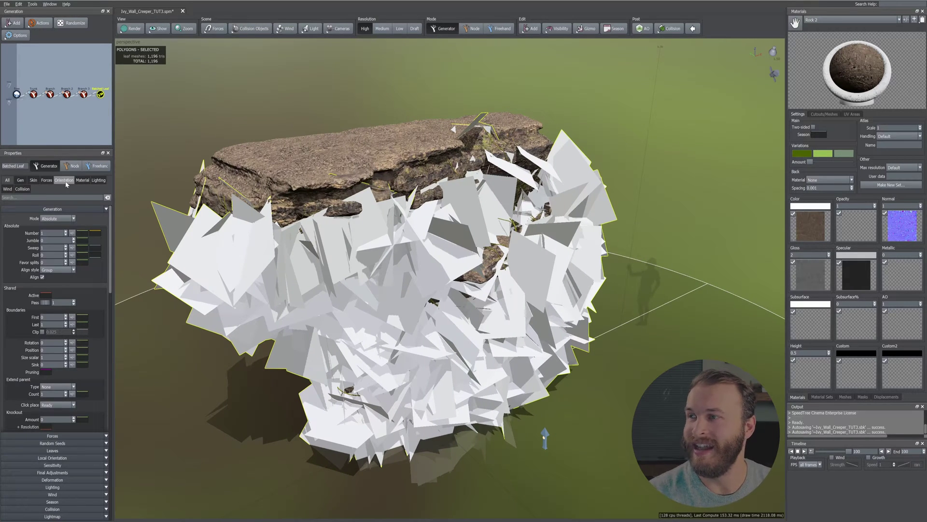
# Set the batched leaves' size to 0.25.
pyautogui.click(33, 182)
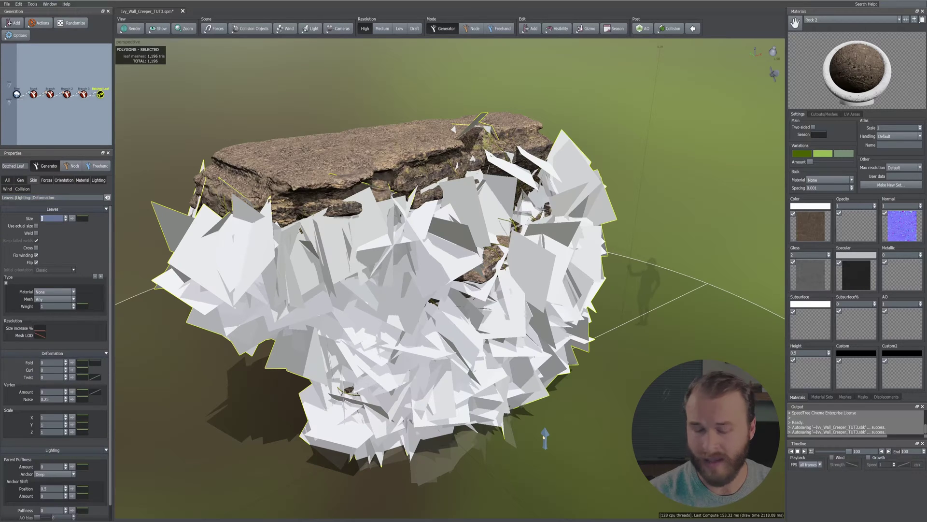
pyautogui.write('.25')
pyautogui.press('Return')
pyautogui.moveTo(263, 251)
pyautogui.mouseDown()
pyautogui.moveTo(245, 232)
pyautogui.moveTo(253, 244)
pyautogui.mouseUp()
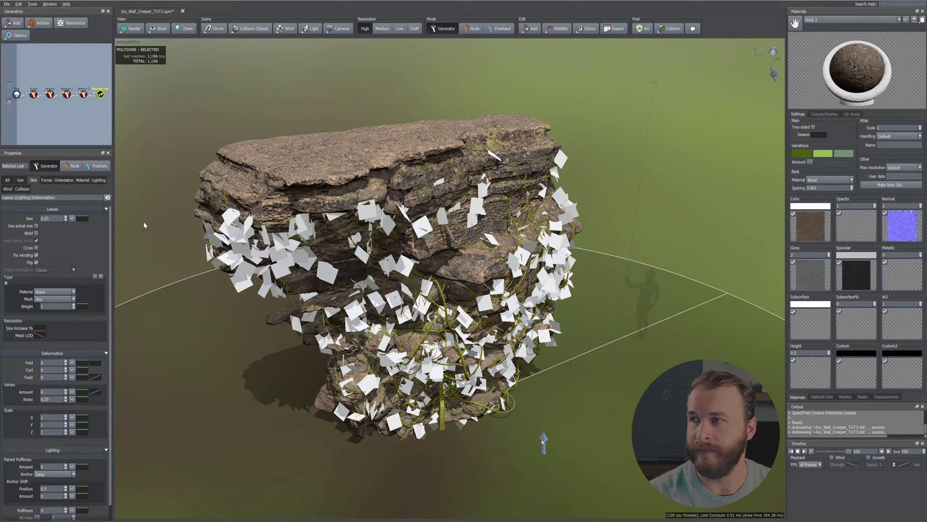
# Set the sky influence in the batched leaves' local orientation to 1.
pyautogui.click(63, 181)
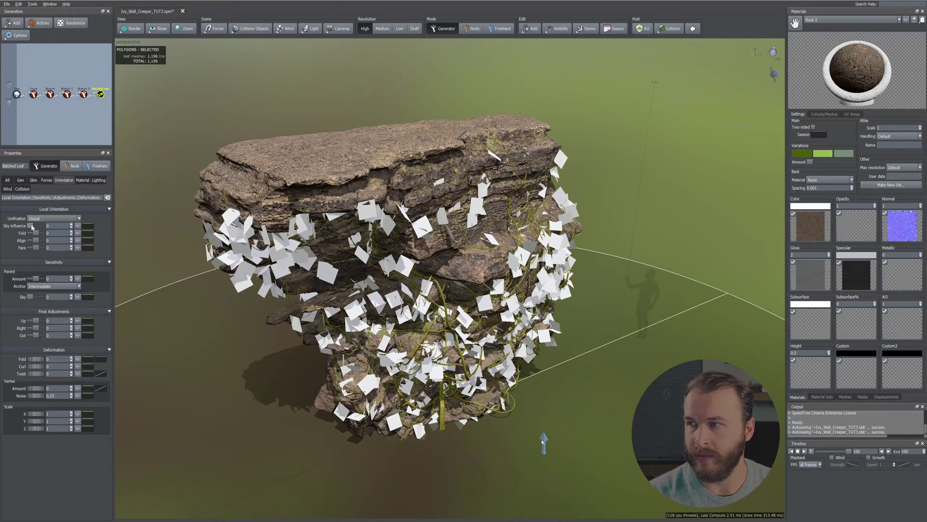
pyautogui.moveTo(32, 227); pyautogui.dragTo(49, 227)
pyautogui.moveTo(323, 228)
pyautogui.mouseDown()
pyautogui.moveTo(308, 214)
pyautogui.moveTo(328, 233)
pyautogui.mouseUp()
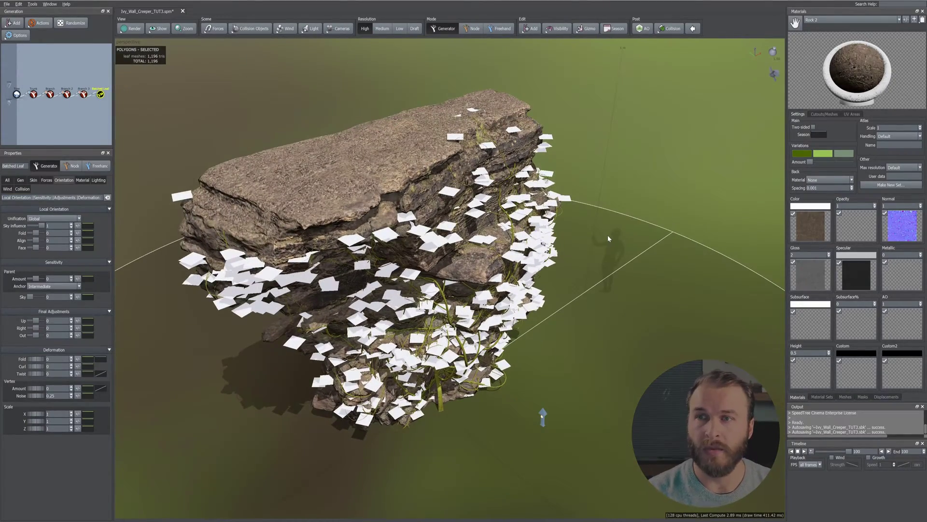
# Display the Leaf_Ivy material and examine its color map.
pyautogui.click(819, 20)
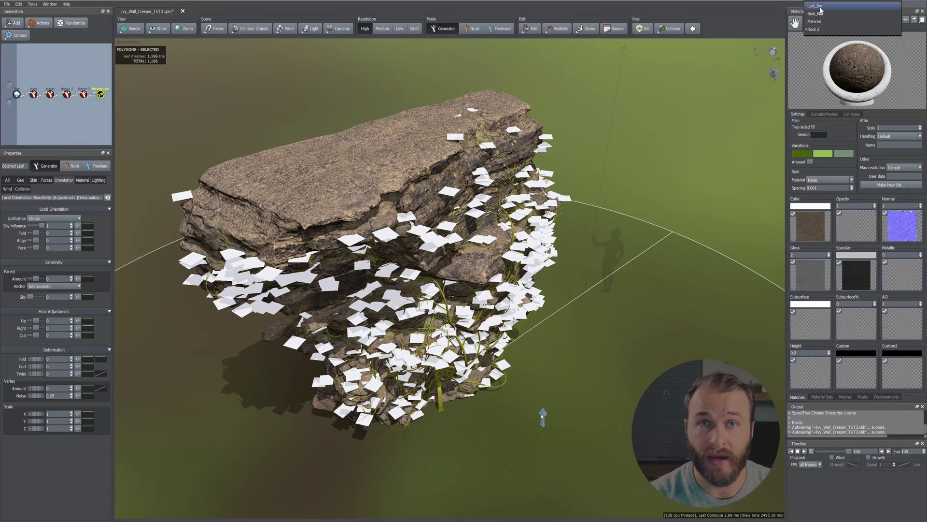
pyautogui.click(819, 6)
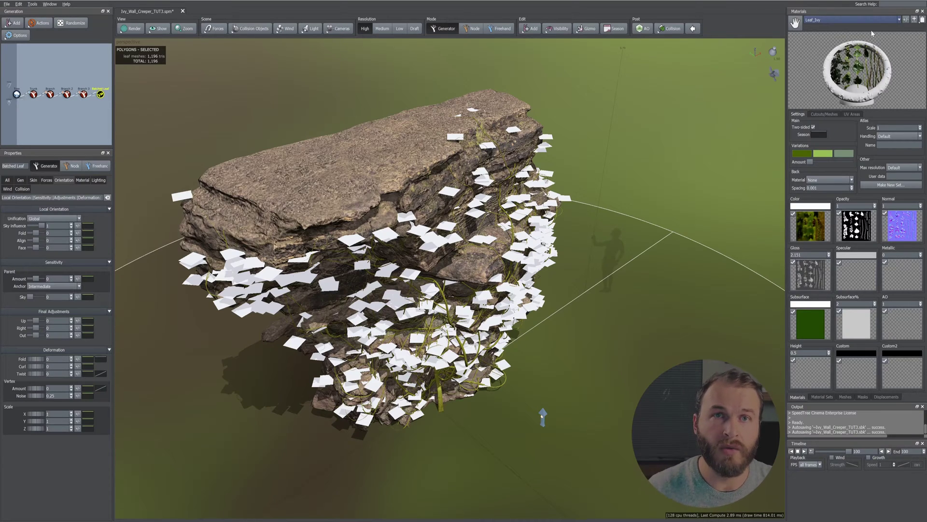
pyautogui.click(906, 20)
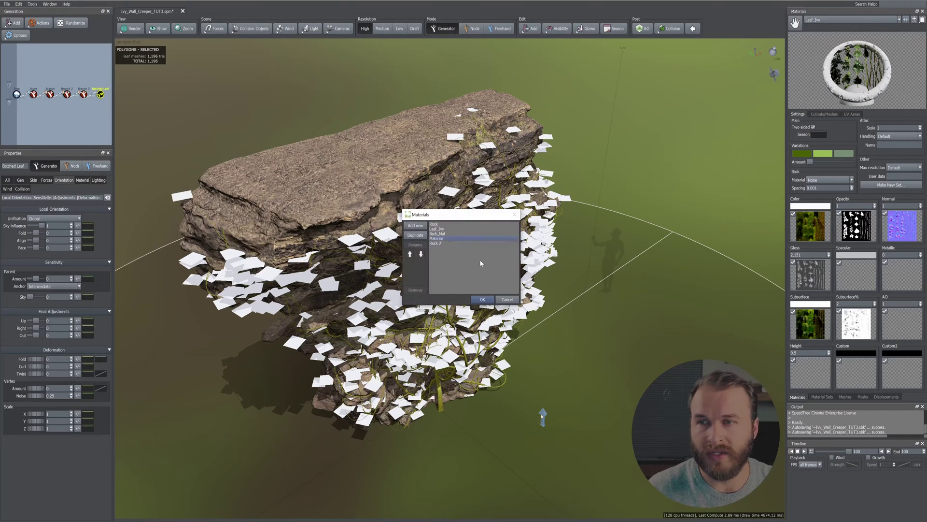
pyautogui.click(511, 300)
pyautogui.click(806, 231)
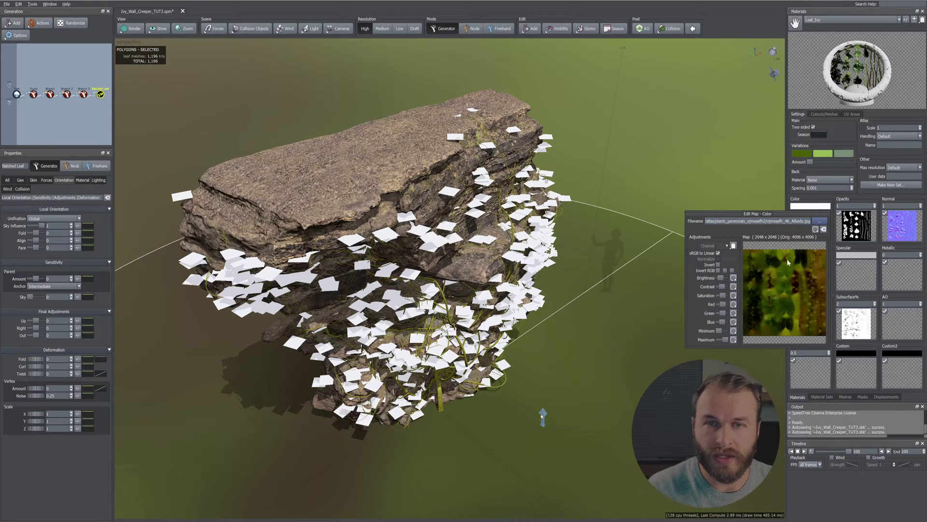
pyautogui.click(727, 170)
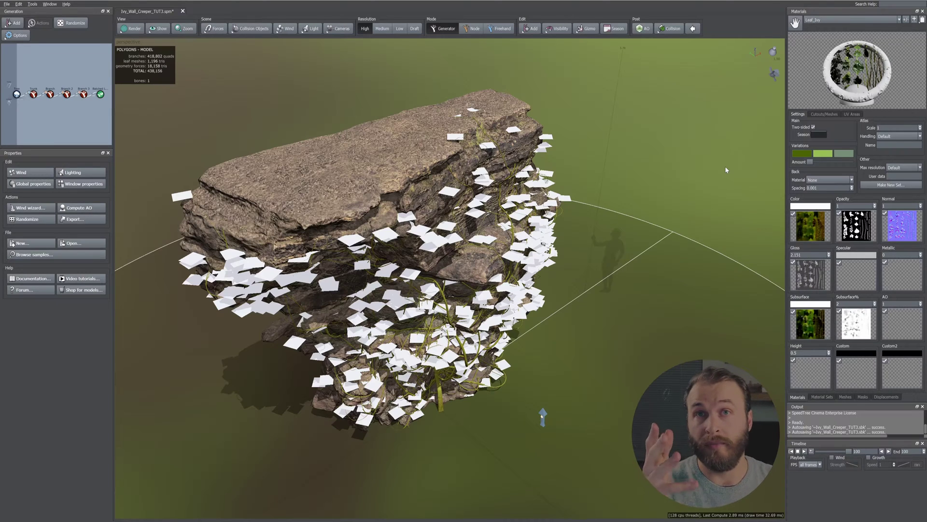
# Examine the Leaf_Ivy Cutout mesh against the leaf atlas in an enlarged cutout editor.
pyautogui.click(839, 114)
pyautogui.click(902, 131)
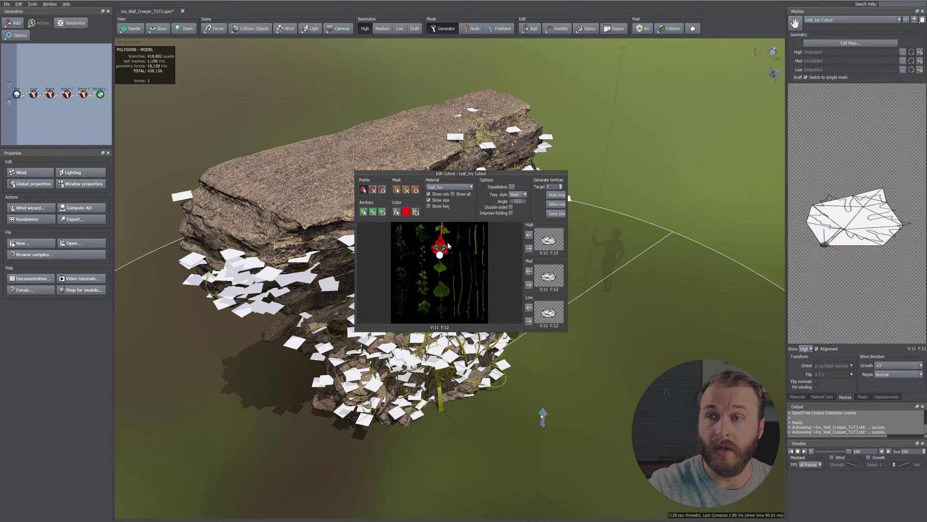
pyautogui.moveTo(356, 331); pyautogui.dragTo(244, 463)
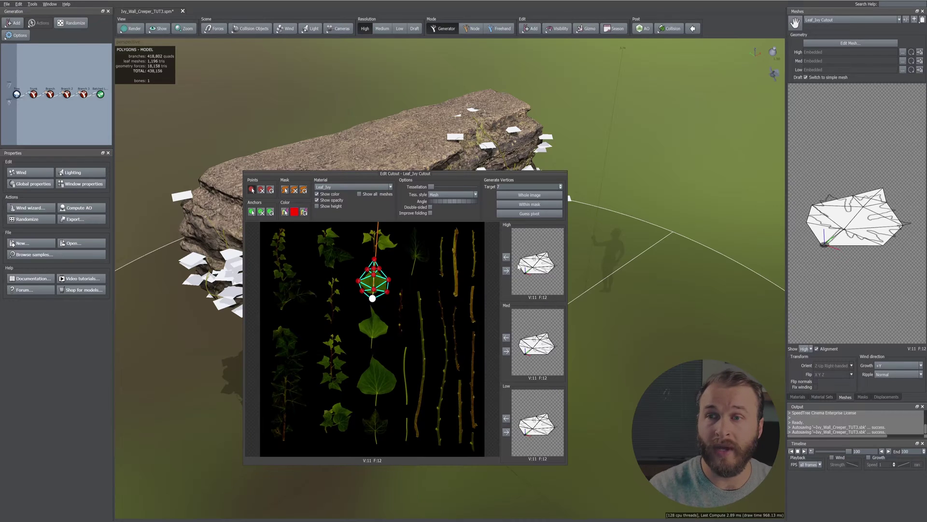
pyautogui.click(564, 174)
pyautogui.moveTo(593, 86); pyautogui.dragTo(569, 112)
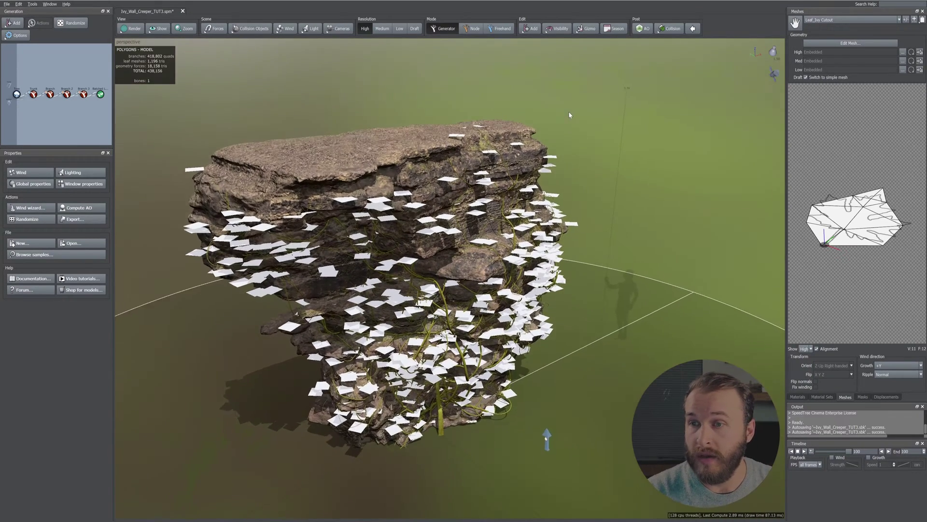
# Apply the Leaf_Ivy material to the Batched Leaf generator.
pyautogui.click(798, 397)
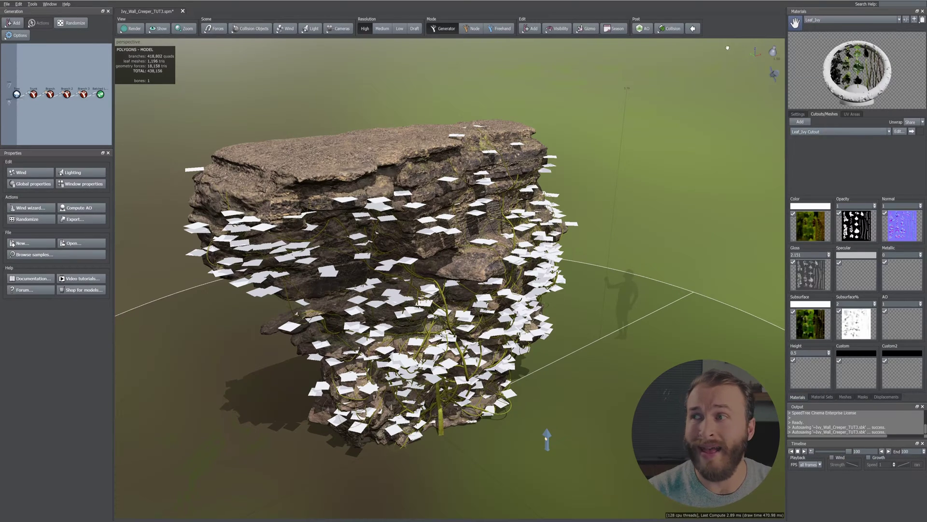
pyautogui.moveTo(100, 96); pyautogui.dragTo(101, 95)
pyautogui.moveTo(447, 167)
pyautogui.mouseDown()
pyautogui.moveTo(441, 164)
pyautogui.moveTo(453, 173)
pyautogui.moveTo(450, 165)
pyautogui.mouseUp()
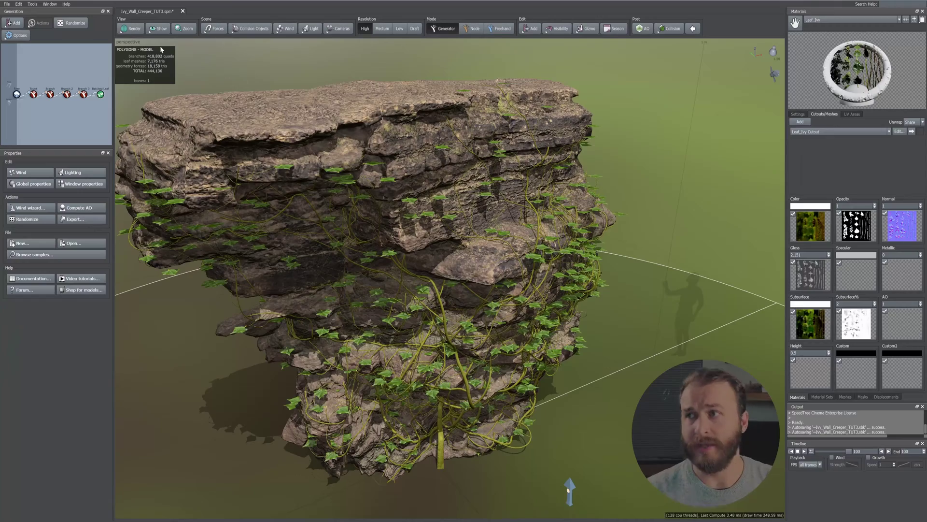
# Set the batched leaves' deformation fold to 0.35 and curl to -0.24.
pyautogui.click(100, 94)
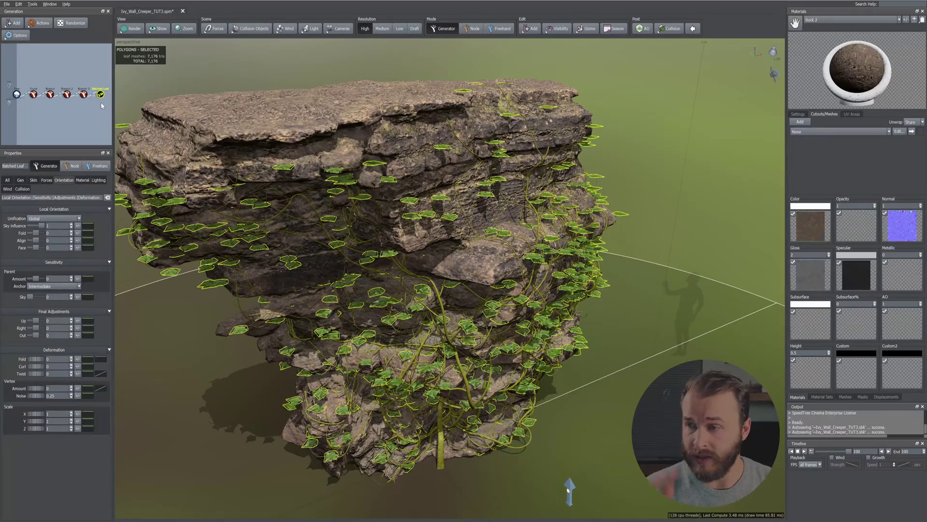
pyautogui.scroll(5, 449, 260)
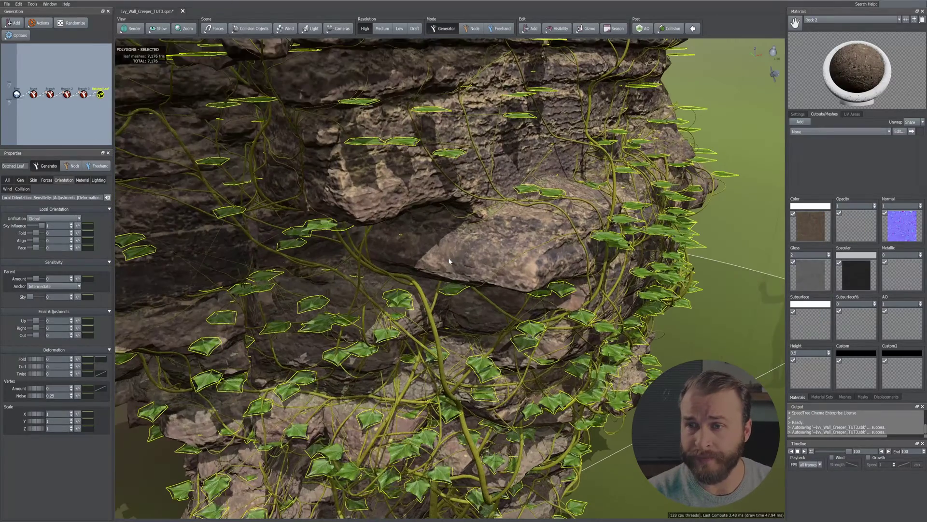
pyautogui.moveTo(487, 223); pyautogui.dragTo(498, 218)
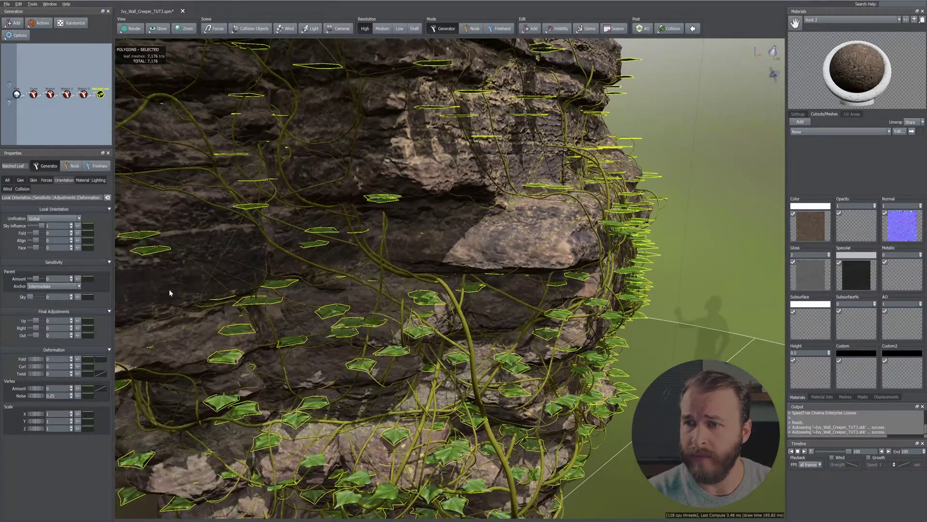
pyautogui.moveTo(33, 367); pyautogui.dragTo(40, 358)
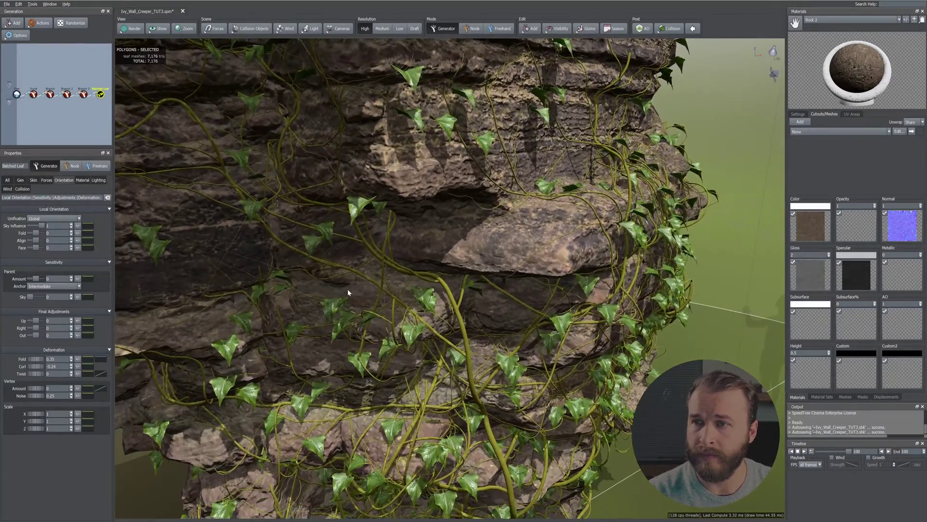
# Switch the batched leaves' generation mode to Phyllotaxy with the Alternating (distichous) arrangement style.
pyautogui.scroll(5, 348, 285)
pyautogui.scroll(-8, 350, 285)
pyautogui.moveTo(359, 262); pyautogui.dragTo(410, 194)
pyautogui.moveTo(410, 193); pyautogui.dragTo(413, 227, button='middle')
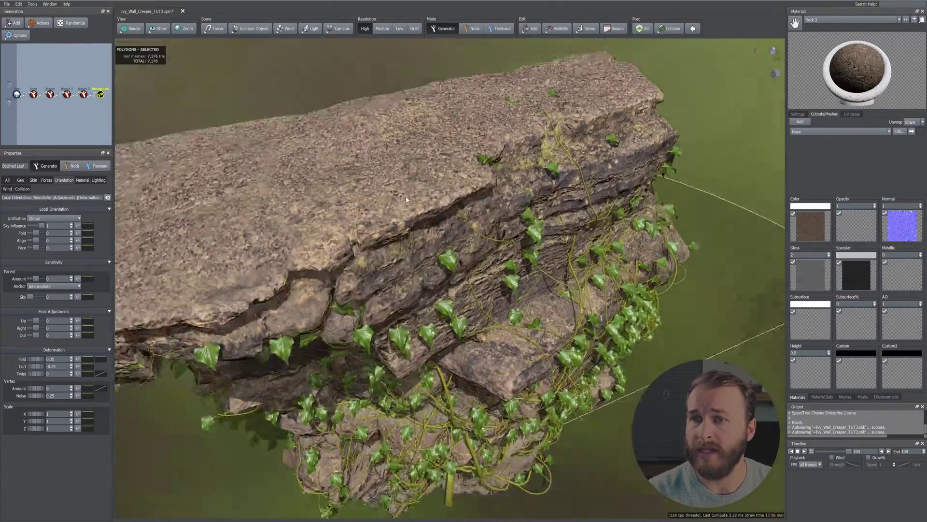
pyautogui.moveTo(414, 227); pyautogui.dragTo(406, 196)
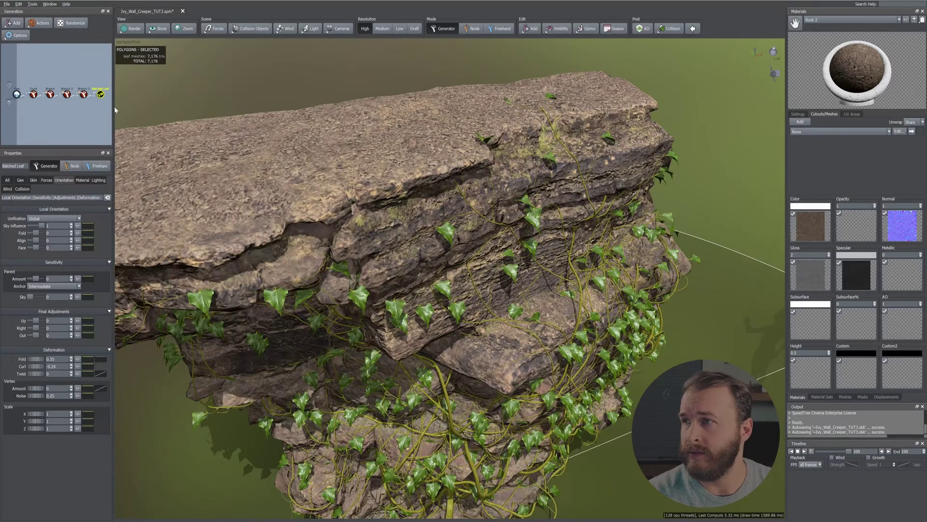
pyautogui.click(100, 95)
pyautogui.click(20, 180)
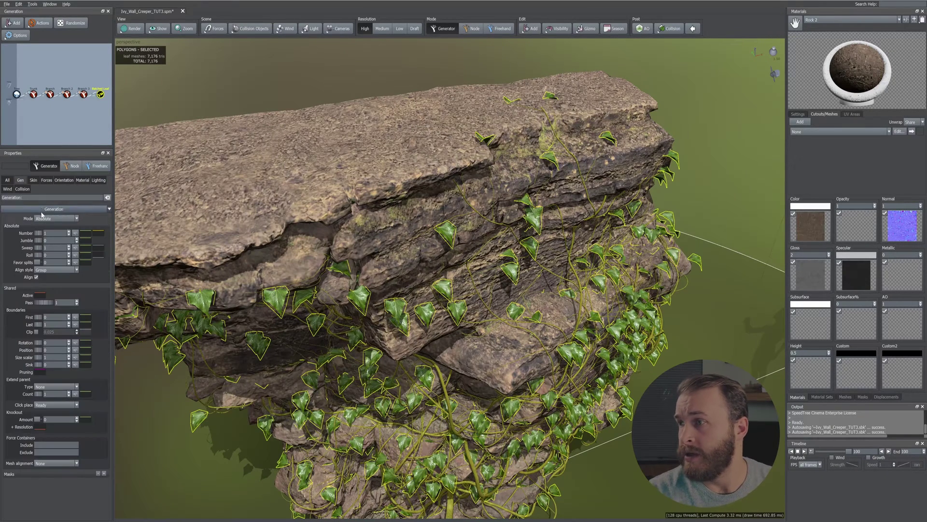
pyautogui.click(52, 219)
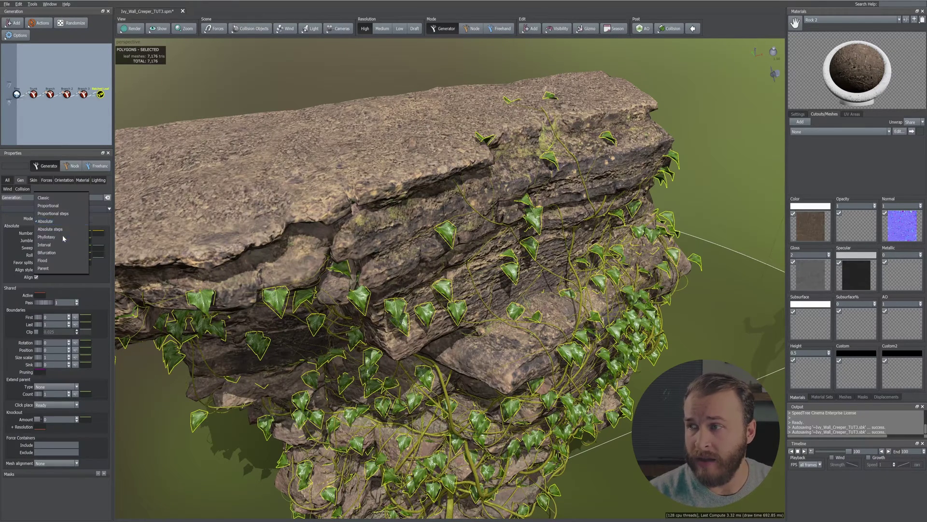
pyautogui.click(59, 237)
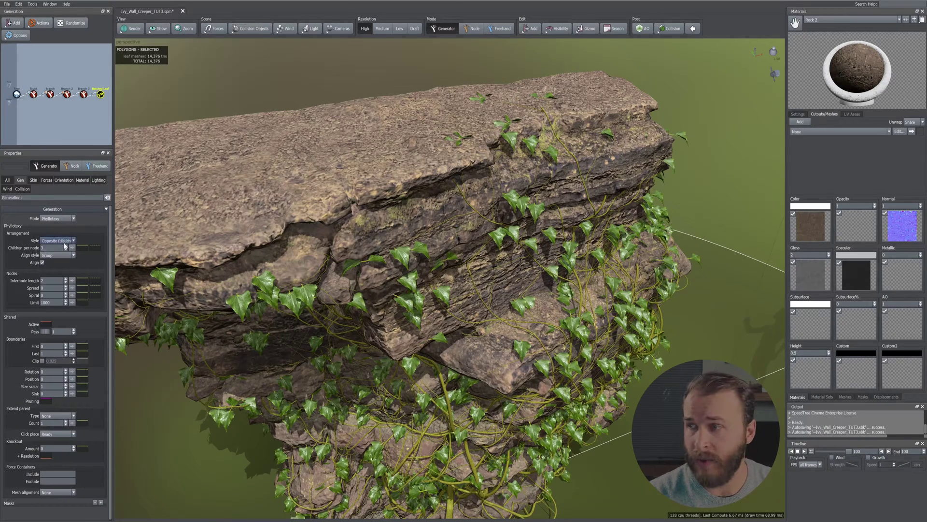
pyautogui.click(63, 241)
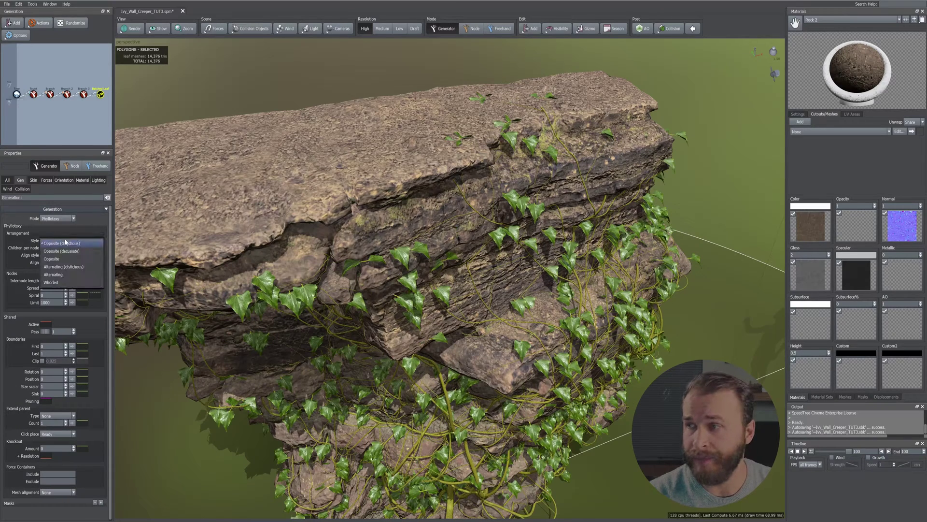
pyautogui.click(77, 268)
# Try an internode length of 0.25 for the batched leaves and reduce it to 0.1.
pyautogui.click(33, 279)
pyautogui.write('0.25')
pyautogui.press('Return')
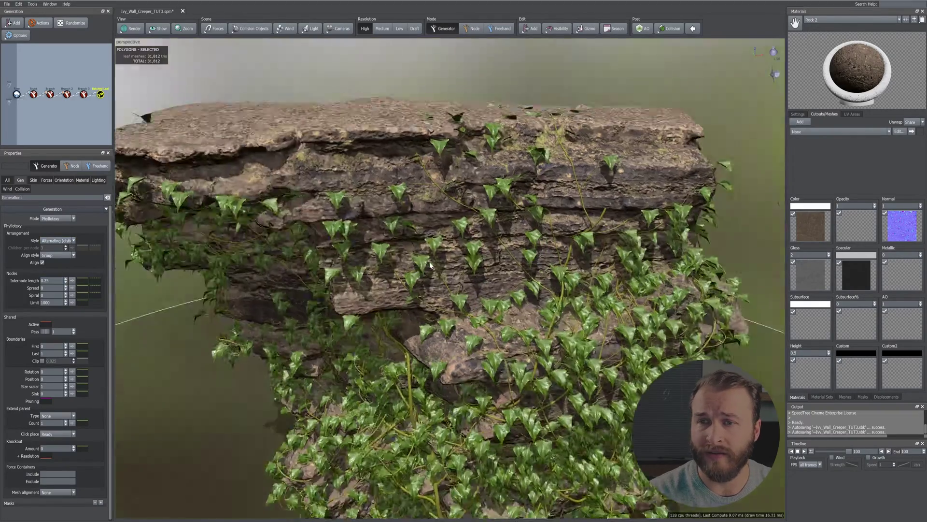
pyautogui.moveTo(429, 264); pyautogui.dragTo(461, 286)
pyautogui.click(53, 280)
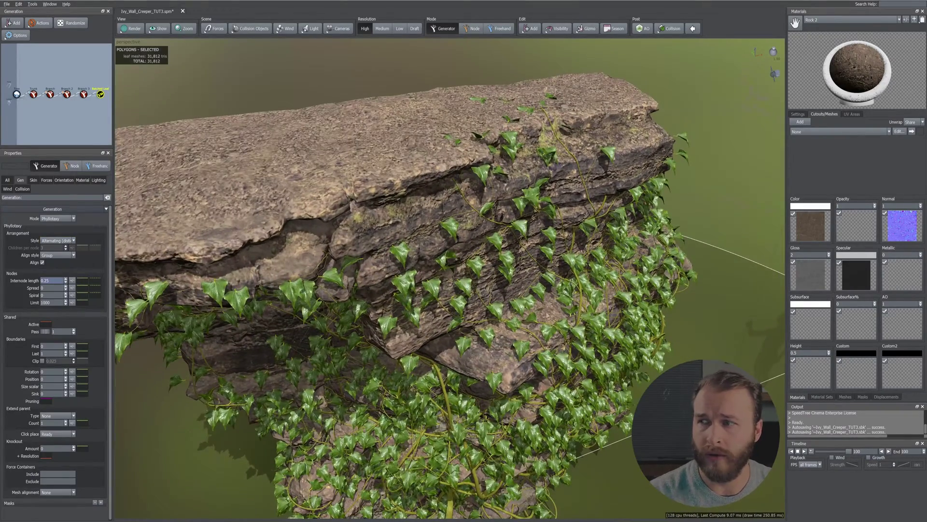
pyautogui.press('Return')
pyautogui.moveTo(397, 314); pyautogui.dragTo(394, 290)
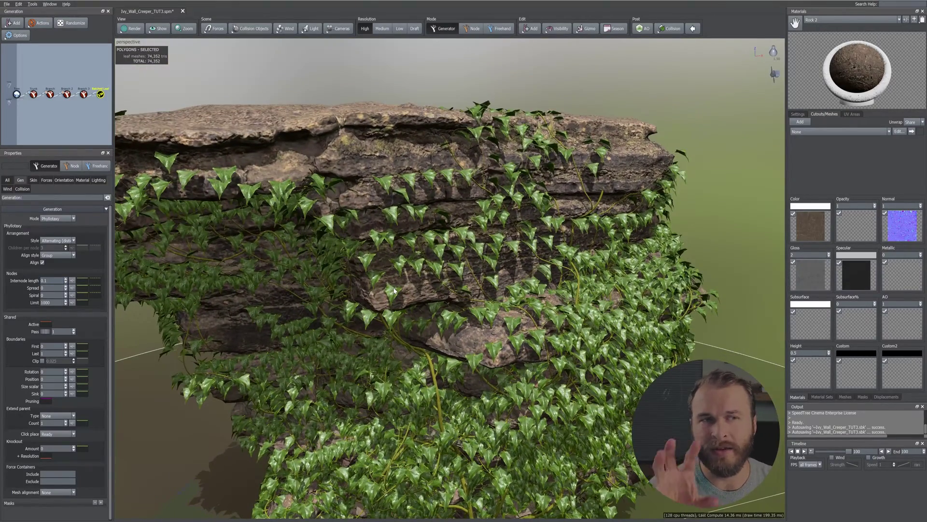
pyautogui.moveTo(509, 256); pyautogui.dragTo(511, 257)
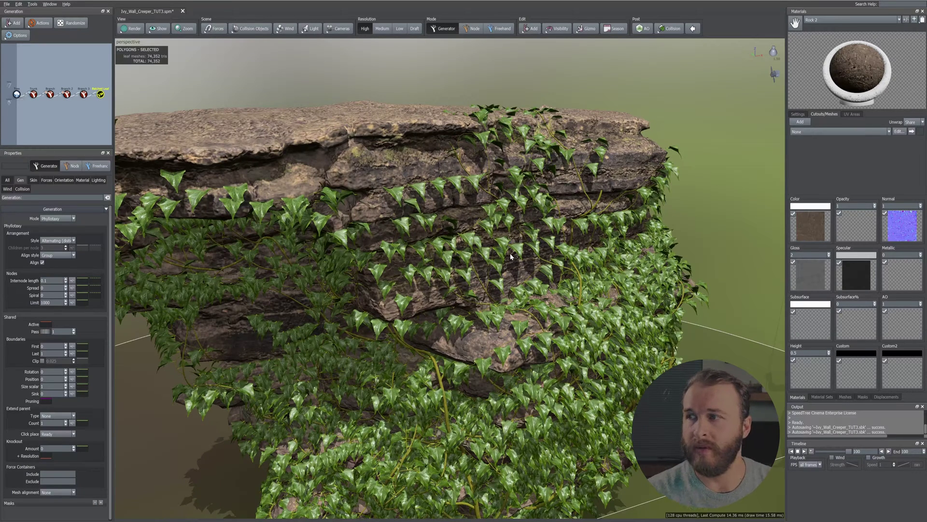
# Add a slight variance to the batched leaves' size, using the Uniform (random) distribution.
pyautogui.click(34, 180)
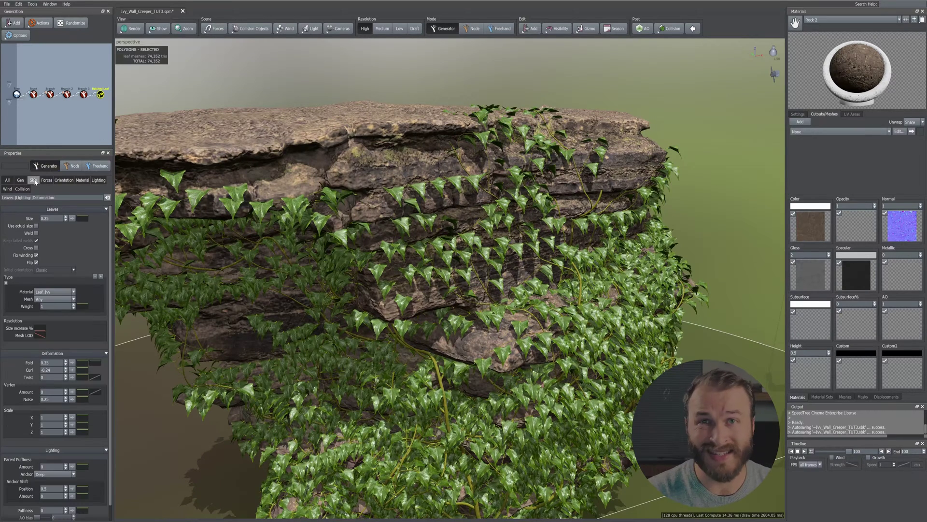
pyautogui.click(72, 219)
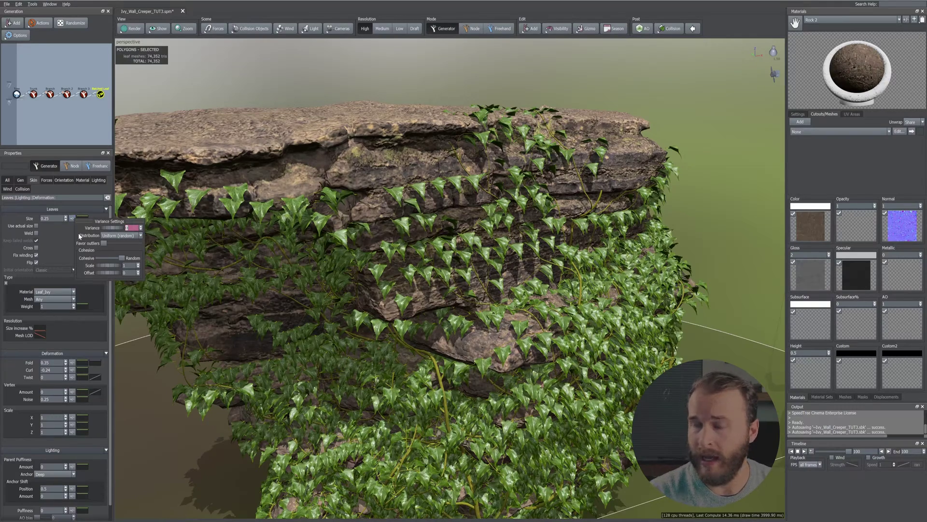
pyautogui.moveTo(109, 229); pyautogui.dragTo(135, 231)
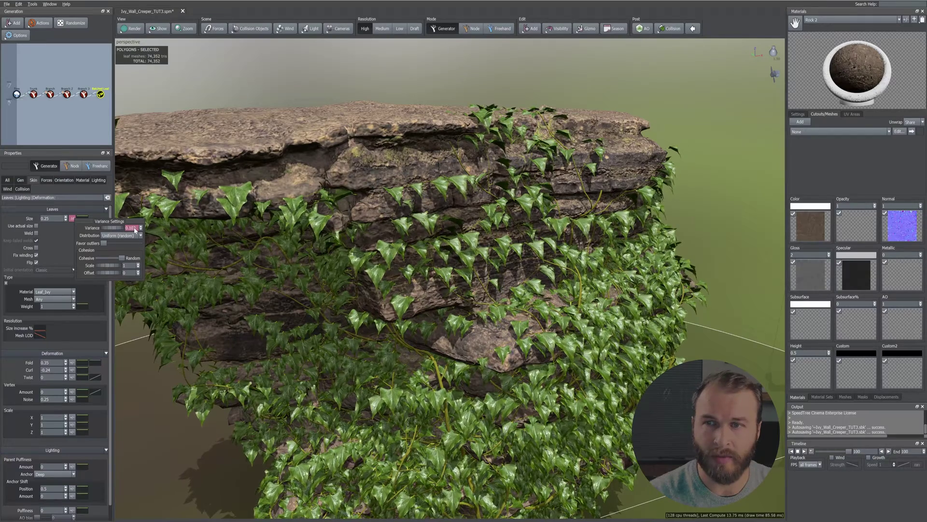
pyautogui.click(45, 248)
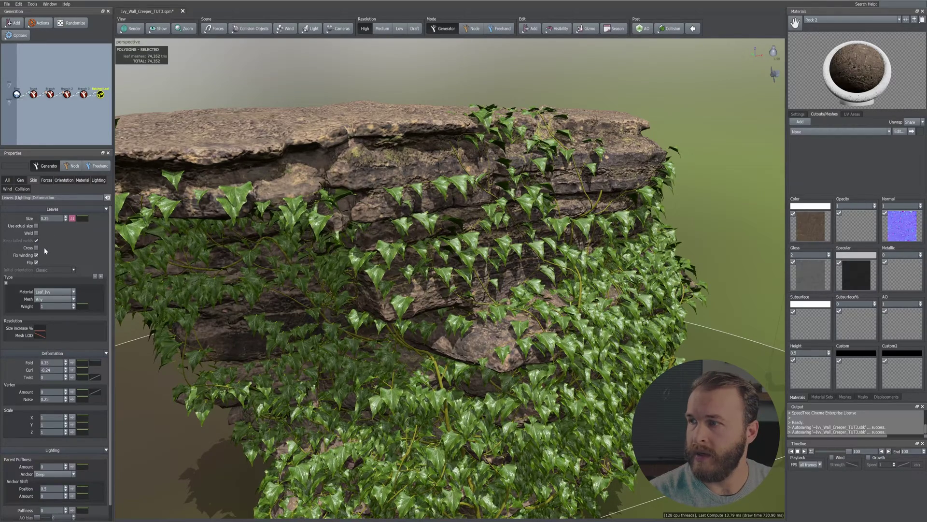
# Set the Up value of the batched leaves' final orientation adjustments to -0.208.
pyautogui.click(61, 179)
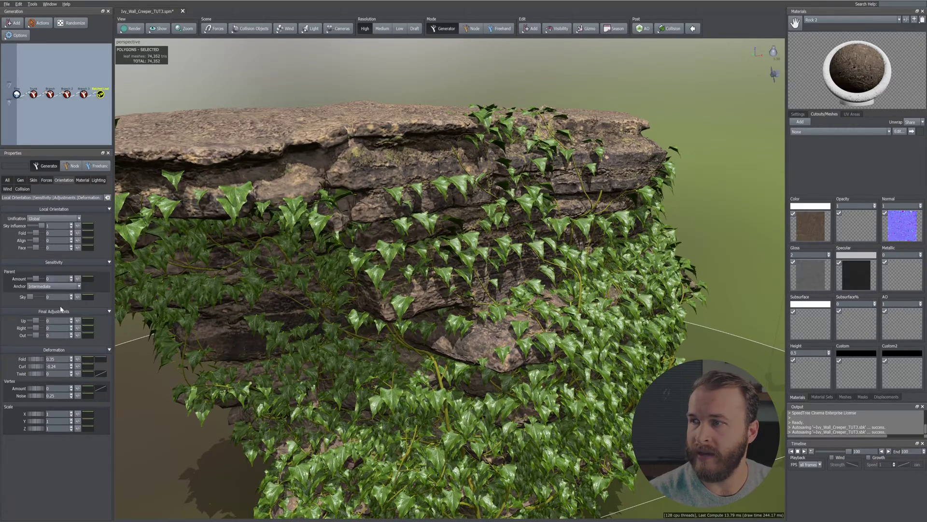
pyautogui.moveTo(36, 321); pyautogui.dragTo(37, 321)
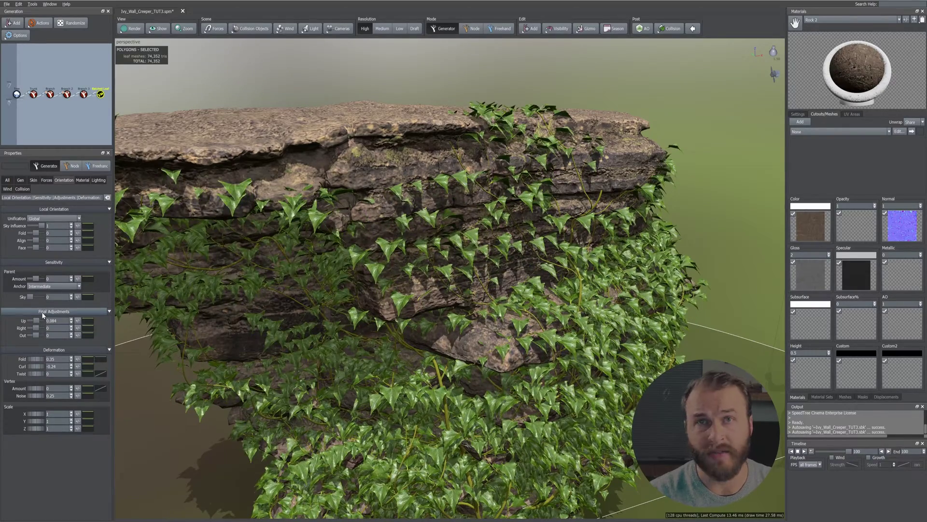
pyautogui.moveTo(37, 321); pyautogui.dragTo(36, 323)
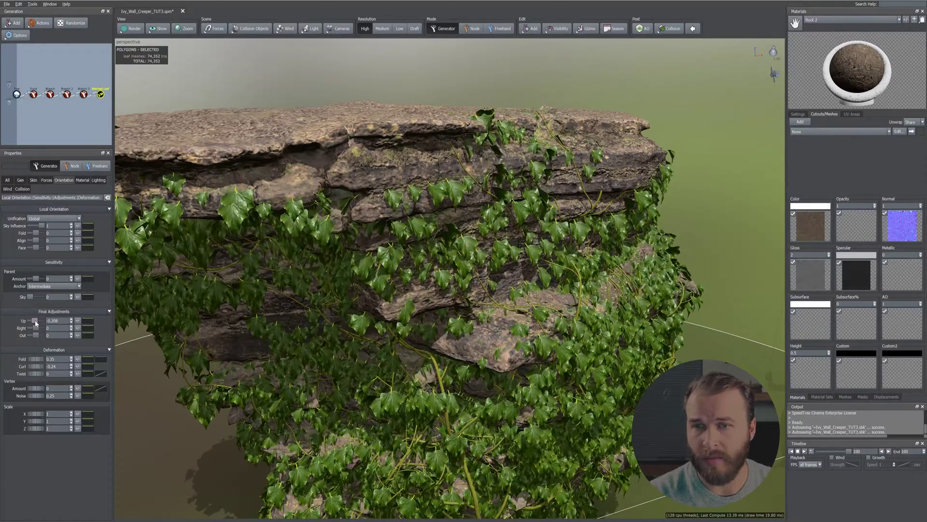
pyautogui.moveTo(381, 246); pyautogui.dragTo(385, 253)
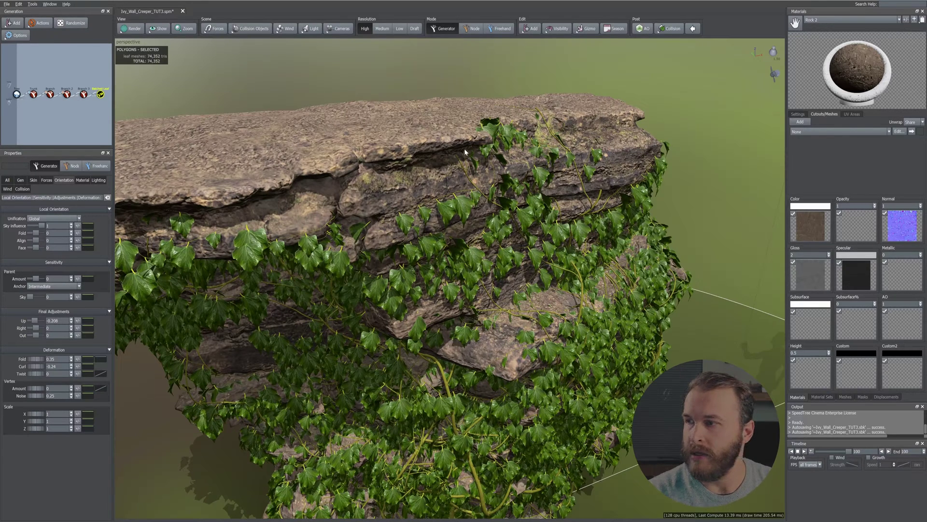
# Base the Up adjustment's parent curve on the Trunk level and lower its end point to form a straight descending line.
pyautogui.click(89, 322)
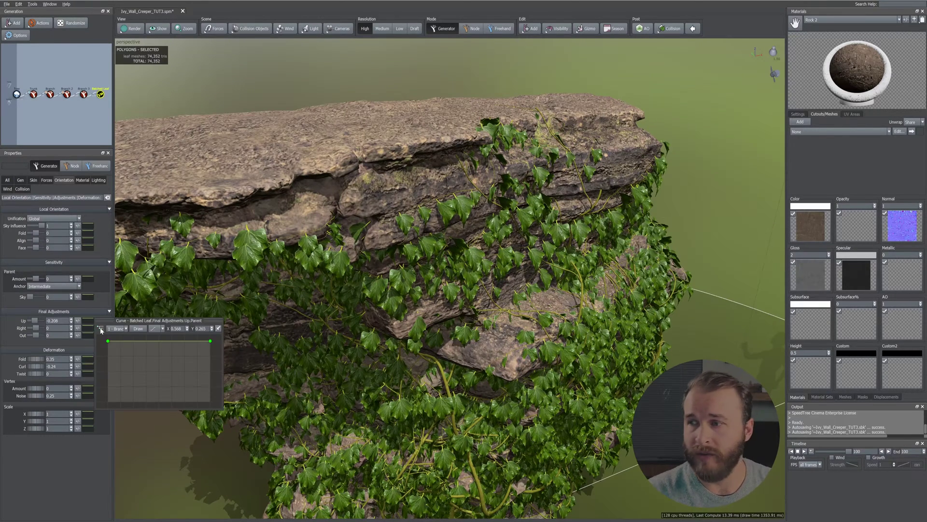
pyautogui.click(115, 329)
pyautogui.click(123, 359)
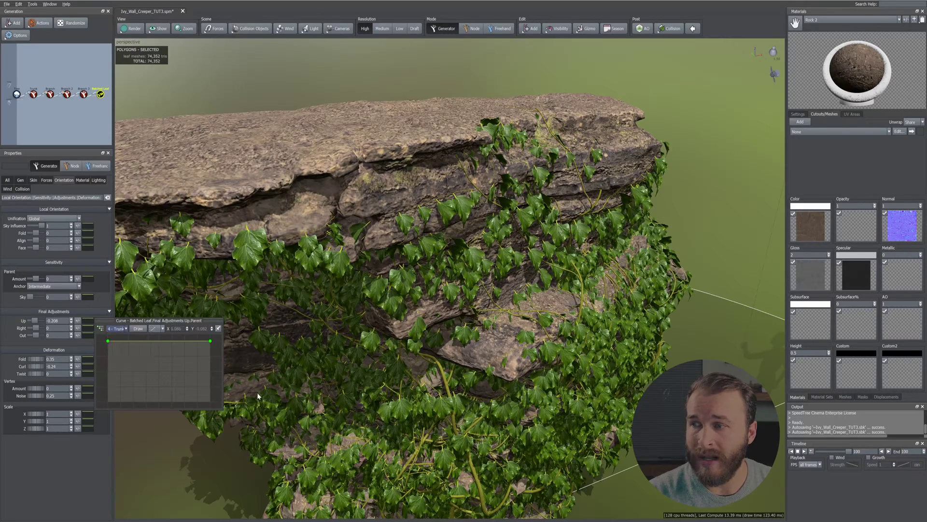
pyautogui.moveTo(210, 340); pyautogui.dragTo(212, 443)
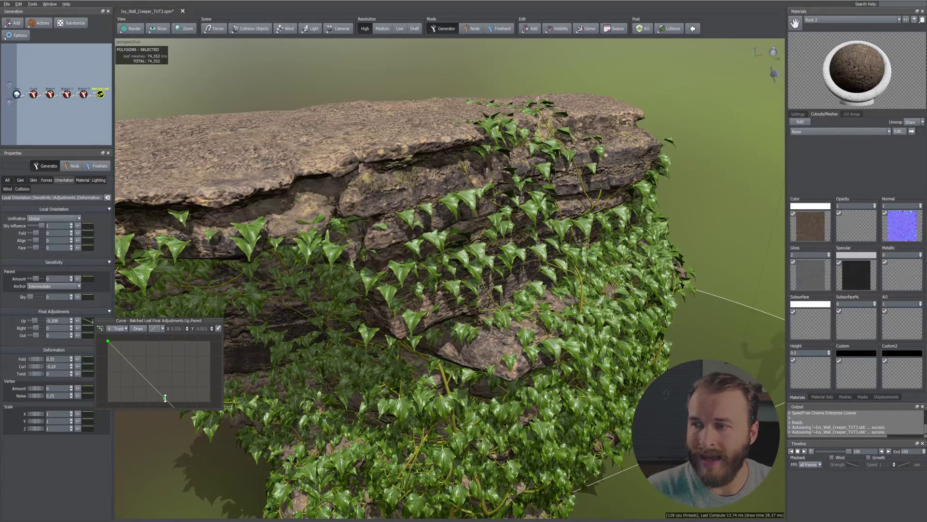
# Refine the Up adjustment's parent curve with an added point at about X 0.8 and a lower end point, giving a steep final drop.
pyautogui.moveTo(165, 397); pyautogui.dragTo(180, 361)
pyautogui.scroll(2, 180, 359)
pyautogui.scroll(-5, 180, 359)
pyautogui.moveTo(180, 358); pyautogui.dragTo(177, 342, button='middle')
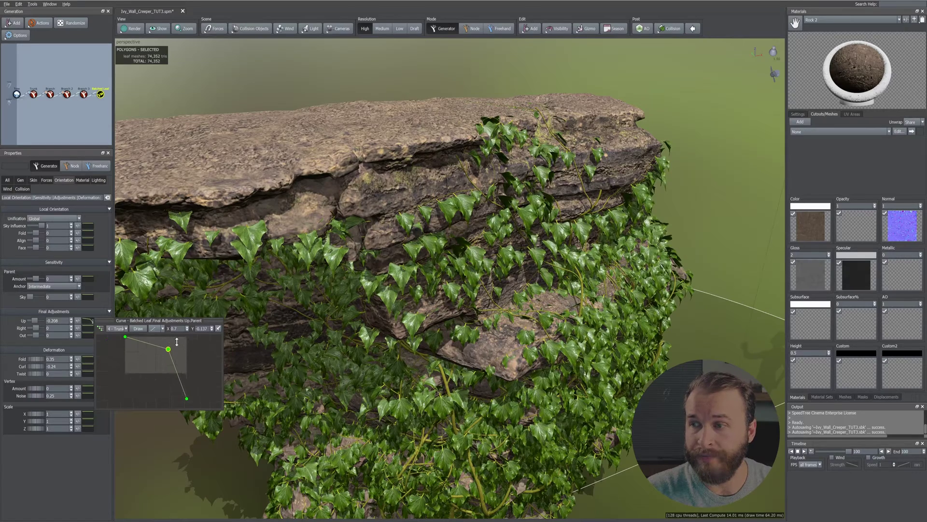
pyautogui.moveTo(188, 396); pyautogui.dragTo(192, 435)
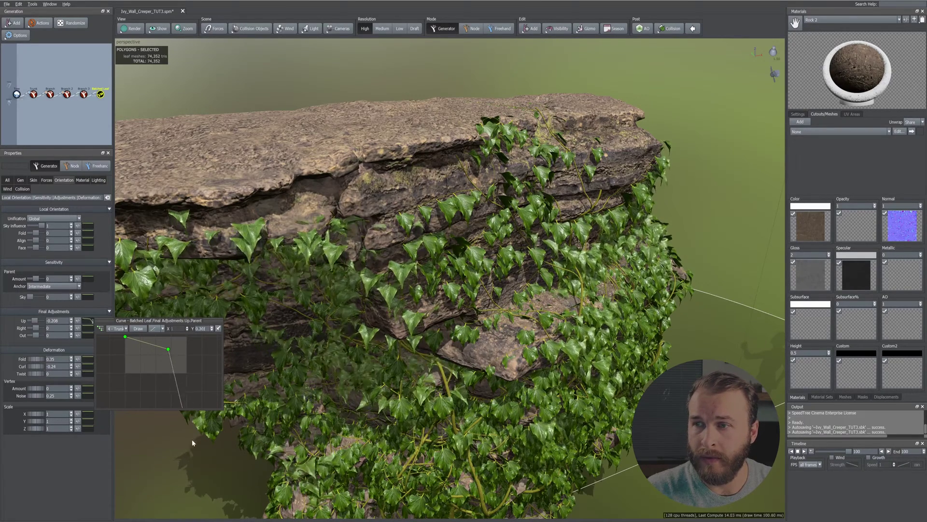
pyautogui.moveTo(169, 351)
pyautogui.mouseDown()
pyautogui.moveTo(172, 382)
pyautogui.moveTo(175, 367)
pyautogui.mouseUp()
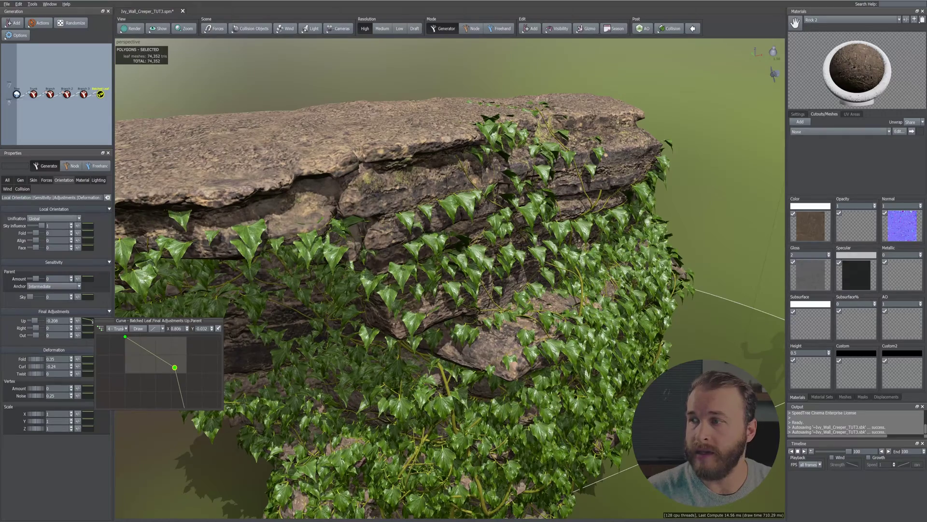
pyautogui.click(50, 469)
pyautogui.moveTo(459, 285); pyautogui.dragTo(443, 261)
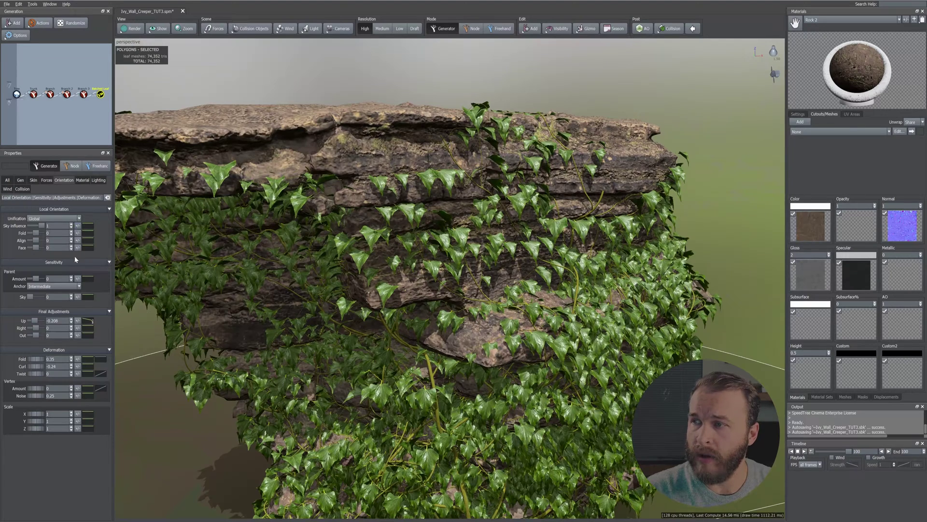
# Add a variance of 0.1 to the batched leaves' local orientation settings: sky influence, fold, align and face.
pyautogui.click(78, 226)
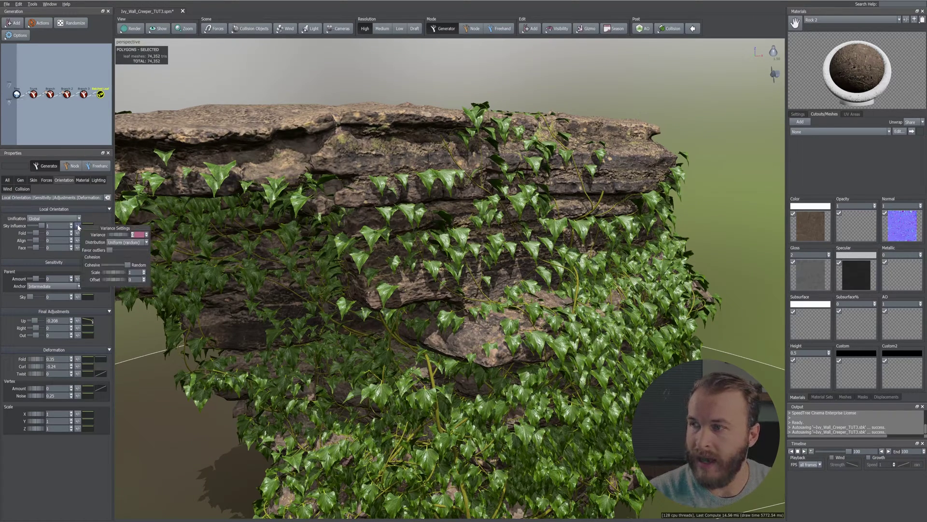
pyautogui.click(78, 235)
pyautogui.click(78, 233)
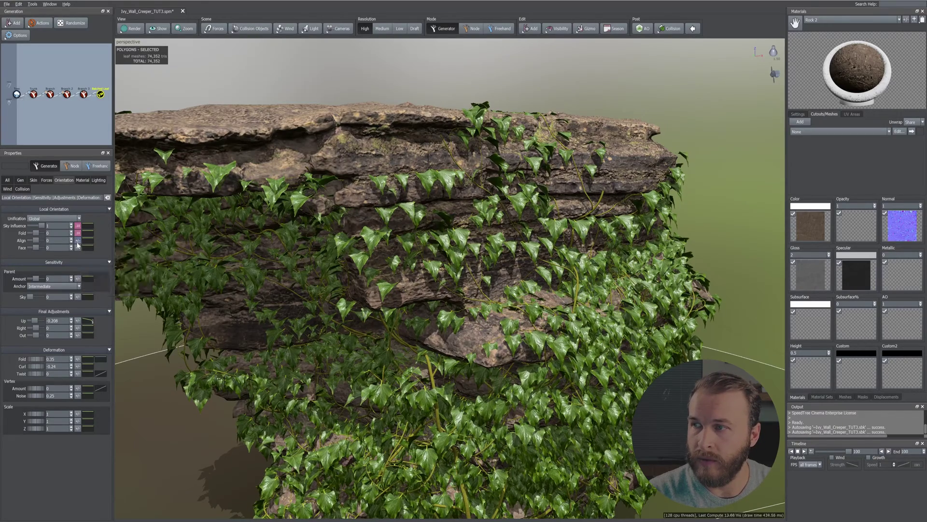
pyautogui.click(78, 240)
pyautogui.click(78, 247)
# Add a variance of 0.1 to the leaves' parent and sky sensitivity and to the Up, Right and Out final adjustments.
pyautogui.click(77, 279)
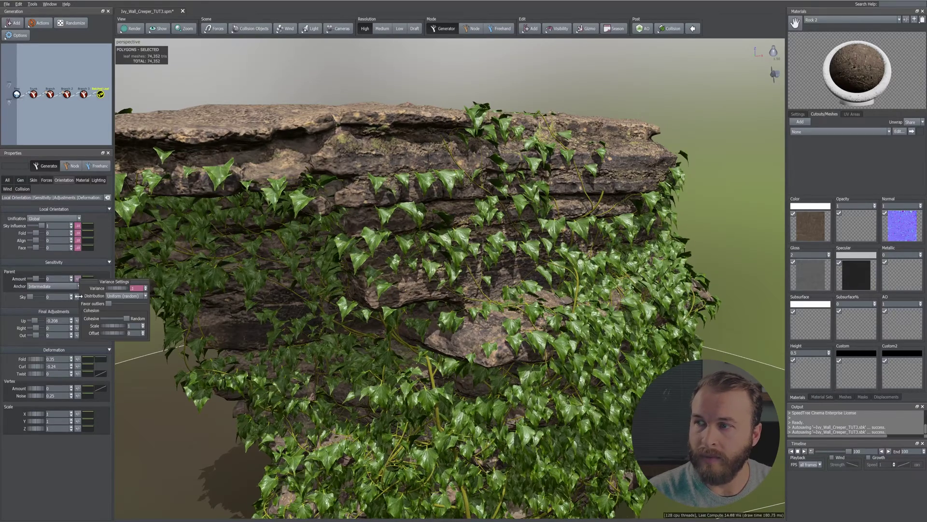
pyautogui.click(78, 296)
pyautogui.click(77, 320)
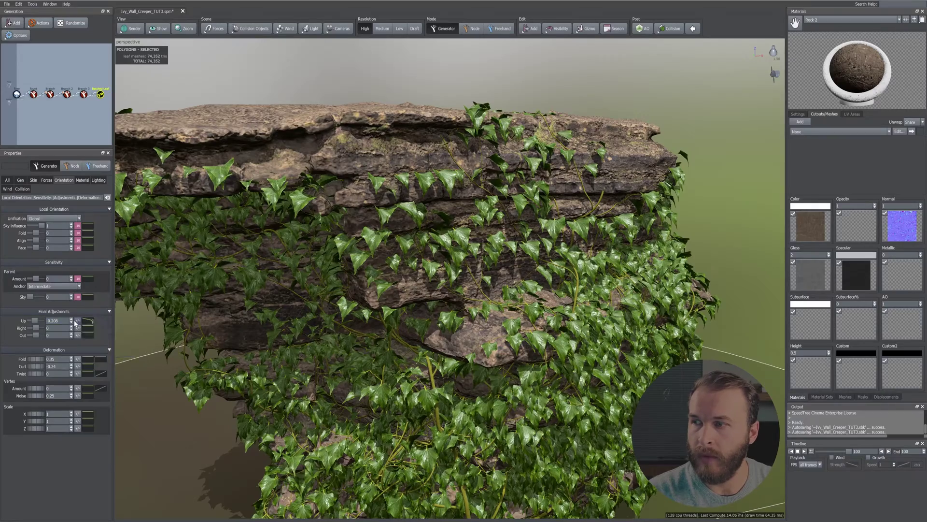
pyautogui.click(77, 328)
pyautogui.click(78, 335)
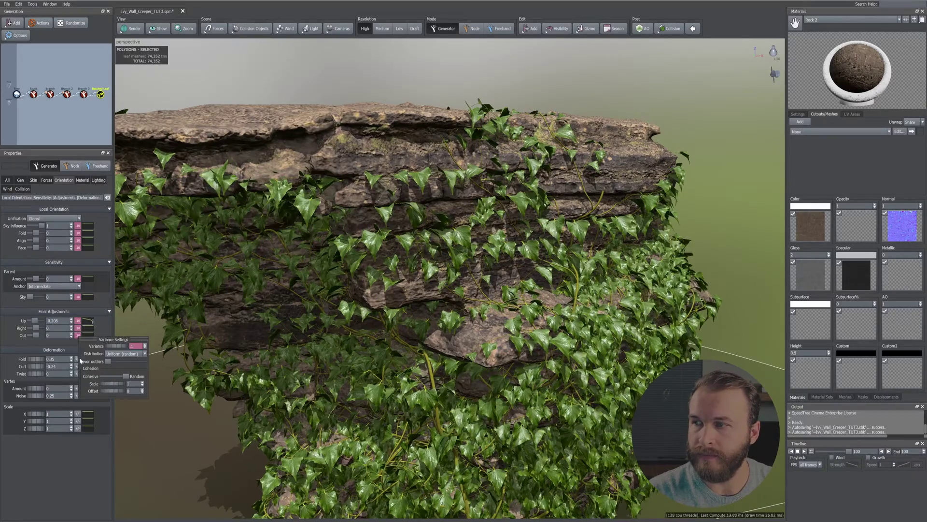
# Give the leaves' fold, curl and twist deformation a variance of 0.1 each.
pyautogui.click(78, 359)
pyautogui.click(77, 366)
pyautogui.write('.1')
pyautogui.click(77, 373)
pyautogui.write('1')
pyautogui.moveTo(432, 250)
pyautogui.mouseDown()
pyautogui.moveTo(422, 252)
pyautogui.moveTo(434, 251)
pyautogui.mouseUp()
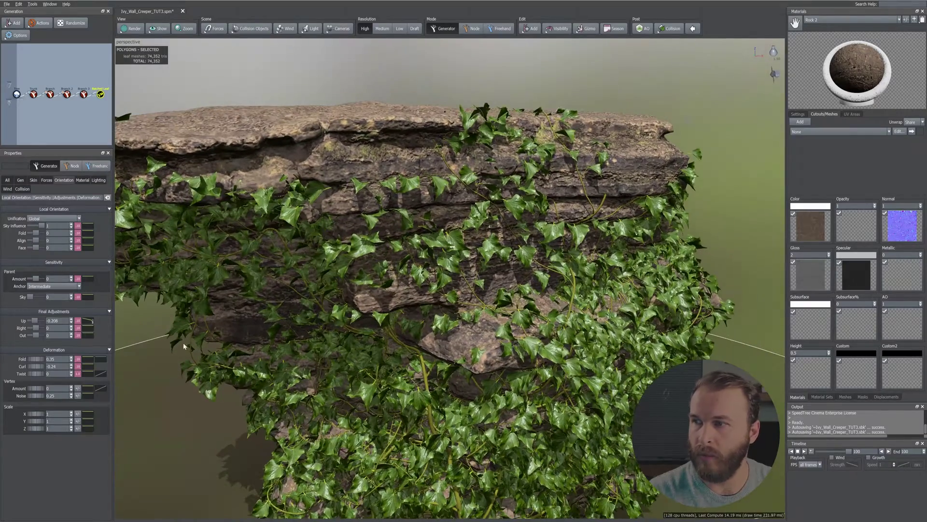
pyautogui.click(78, 375)
pyautogui.write('.1')
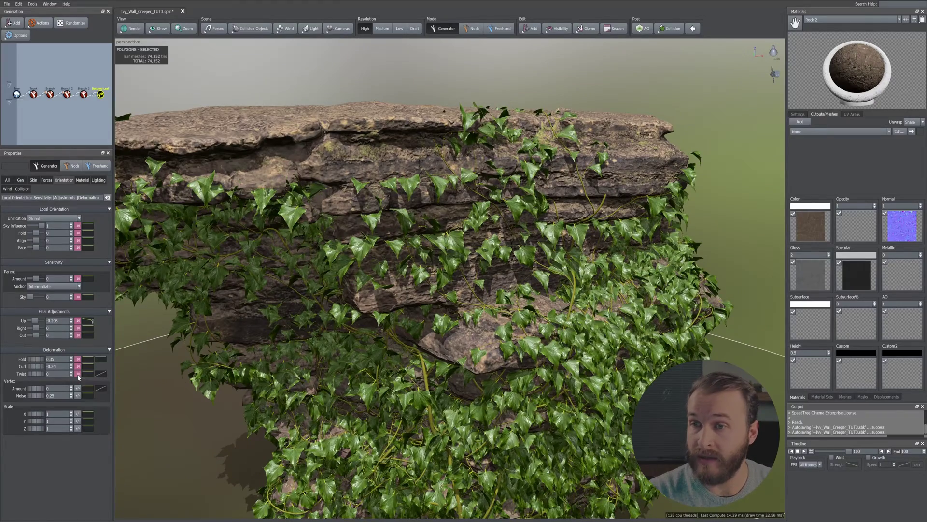
pyautogui.moveTo(444, 259); pyautogui.dragTo(129, 155)
# Shape the leaf size's parent curve so it drops off towards the end, adding a middle point at about X 0.76.
pyautogui.click(33, 180)
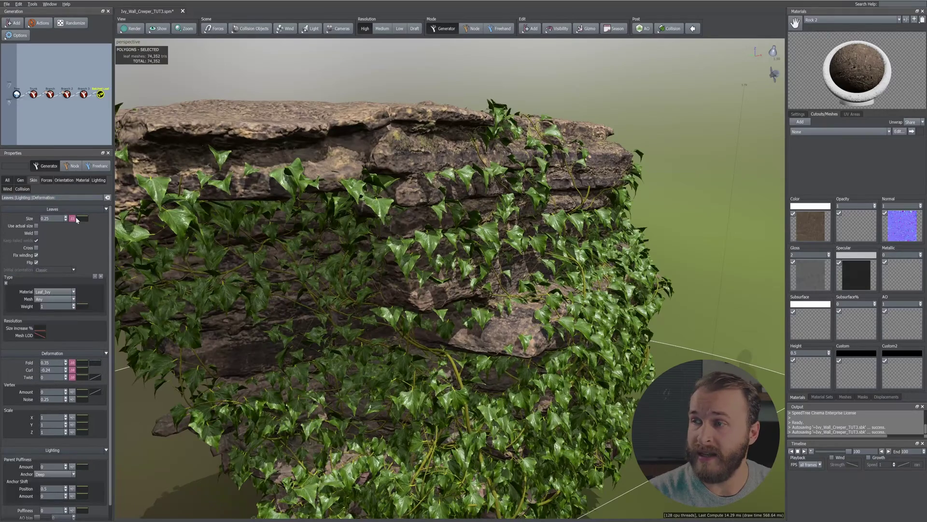
pyautogui.moveTo(83, 218)
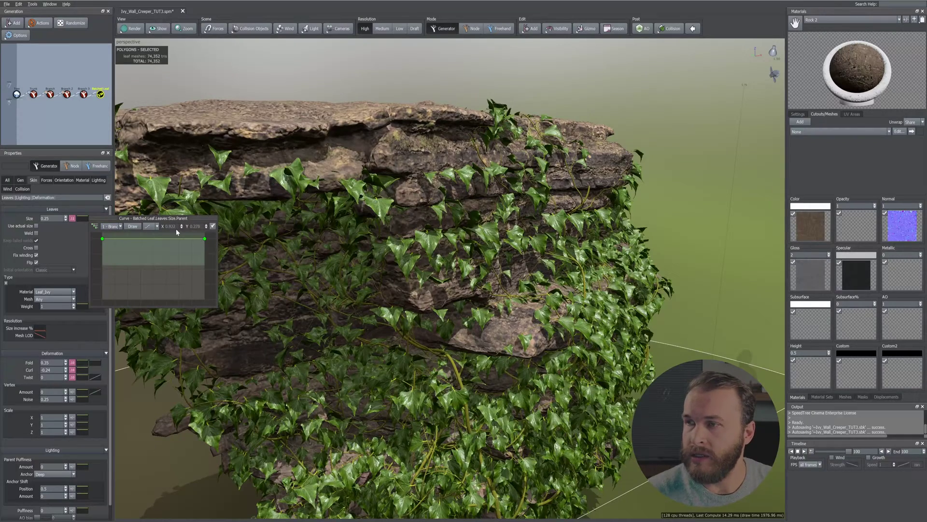
pyautogui.moveTo(205, 239); pyautogui.dragTo(206, 282)
pyautogui.click(184, 263)
pyautogui.moveTo(184, 265); pyautogui.dragTo(181, 251)
pyautogui.rightClick(182, 253)
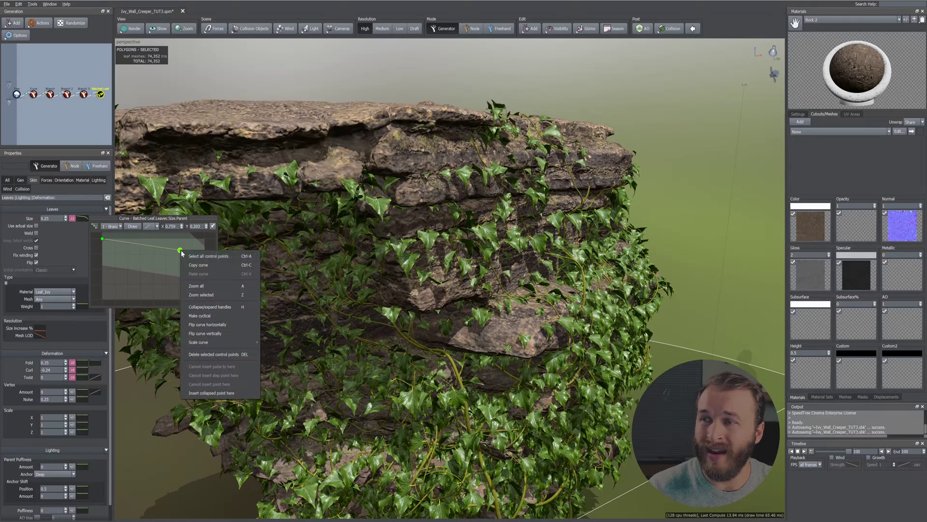
pyautogui.click(198, 286)
pyautogui.moveTo(181, 251); pyautogui.dragTo(181, 253)
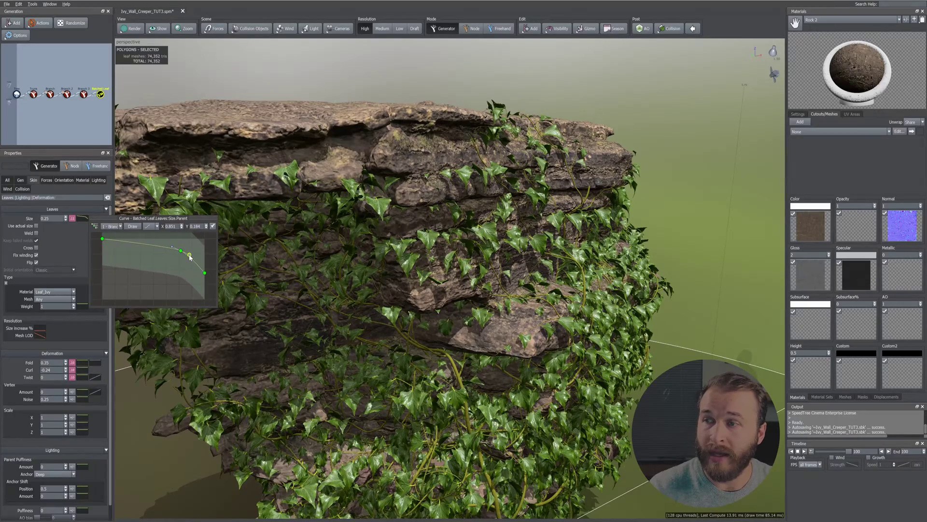
pyautogui.click(452, 173)
pyautogui.moveTo(451, 173); pyautogui.dragTo(474, 170)
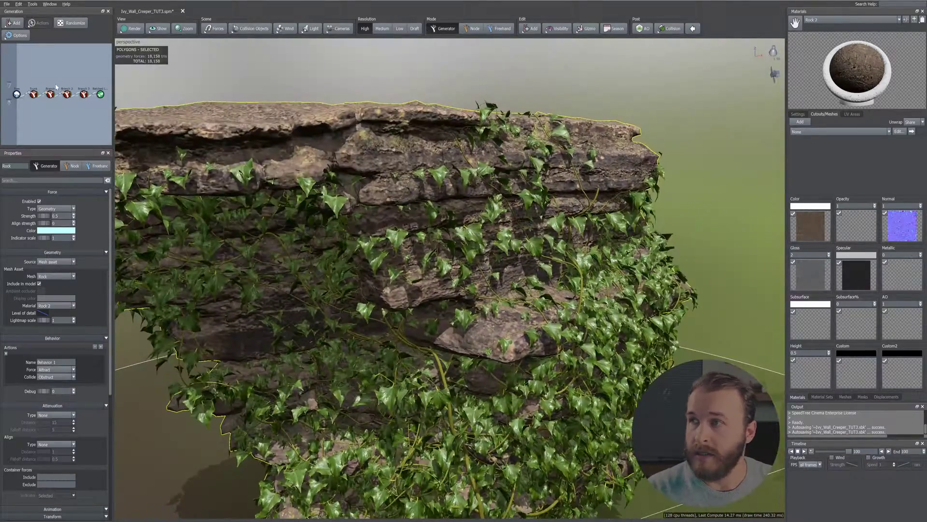
# Set the internode length of the last branch generator, the parent of the batched leaves, to 0.15.
pyautogui.click(84, 95)
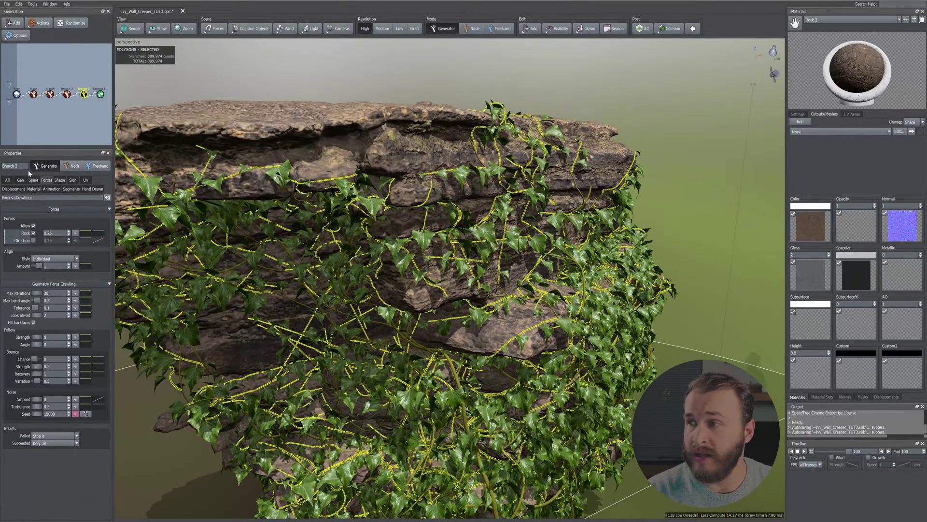
pyautogui.click(20, 181)
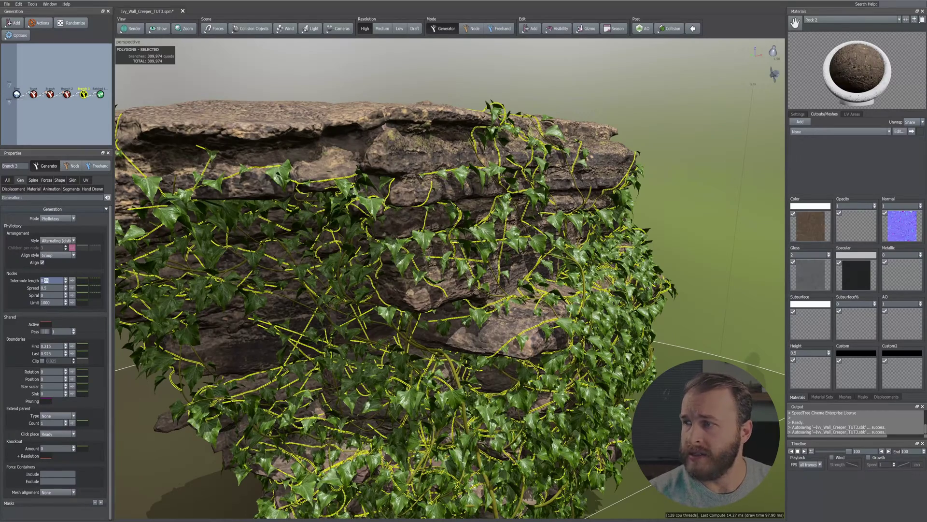
pyautogui.moveTo(411, 271); pyautogui.dragTo(390, 254)
pyautogui.scroll(-4, 391, 254)
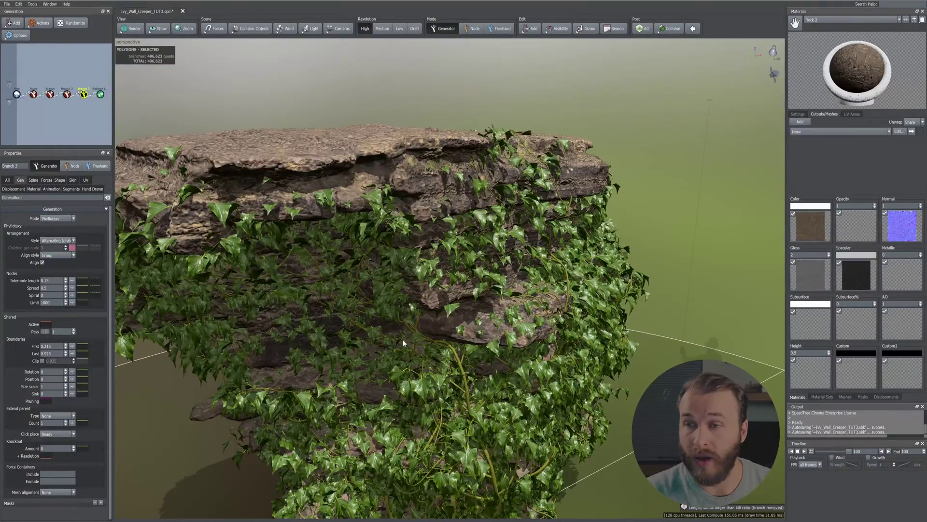
pyautogui.moveTo(403, 340); pyautogui.dragTo(409, 311)
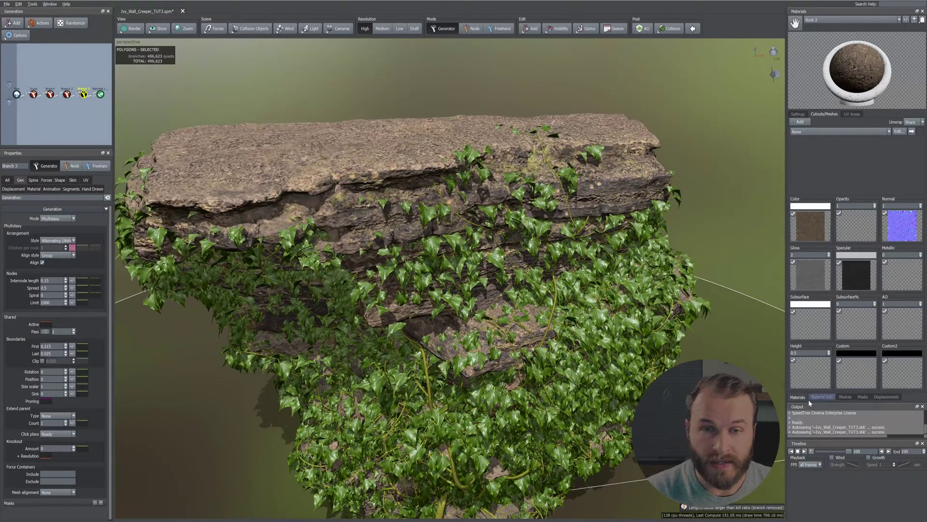
# Select the Leaf_Ivy material, show its settings and try out the color variation amount on the leaves.
pyautogui.click(822, 19)
pyautogui.click(820, 8)
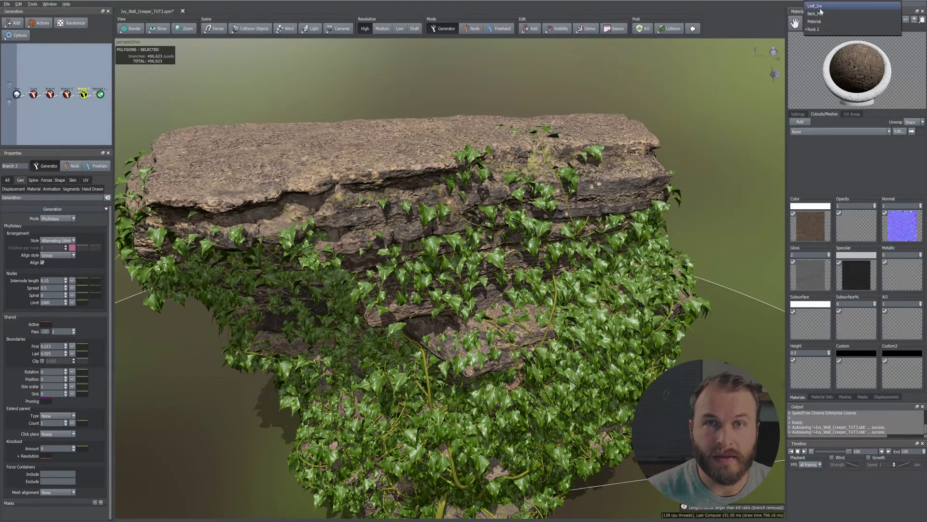
pyautogui.click(798, 114)
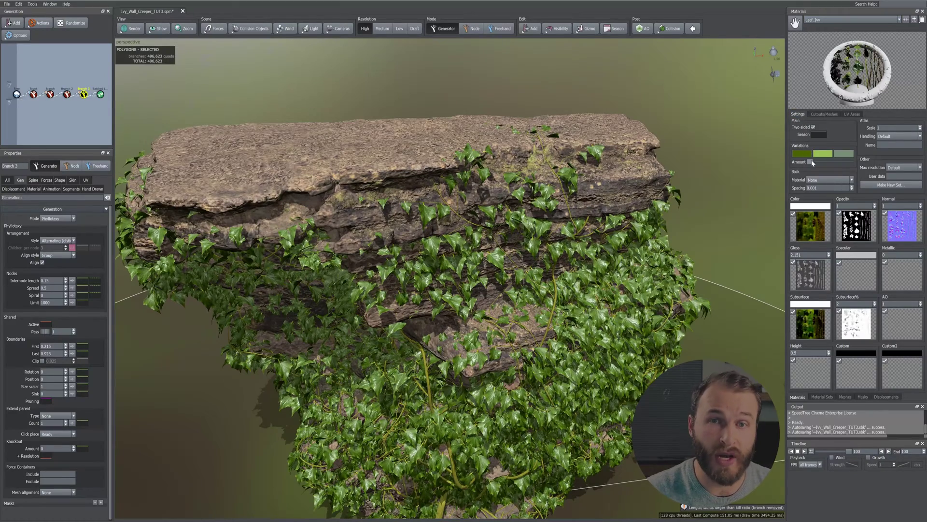
pyautogui.scroll(10, 462, 259)
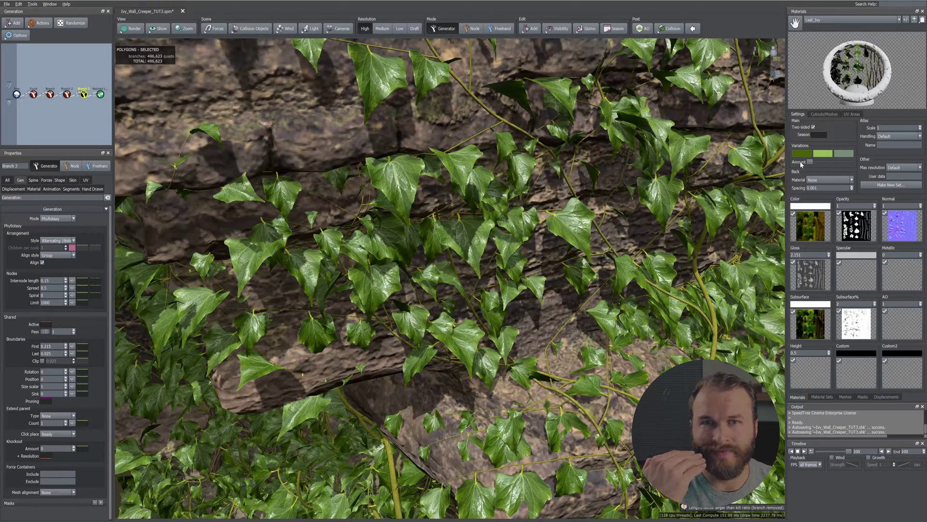
pyautogui.moveTo(811, 163)
pyautogui.mouseDown()
pyautogui.moveTo(824, 164)
pyautogui.moveTo(810, 163)
pyautogui.mouseUp()
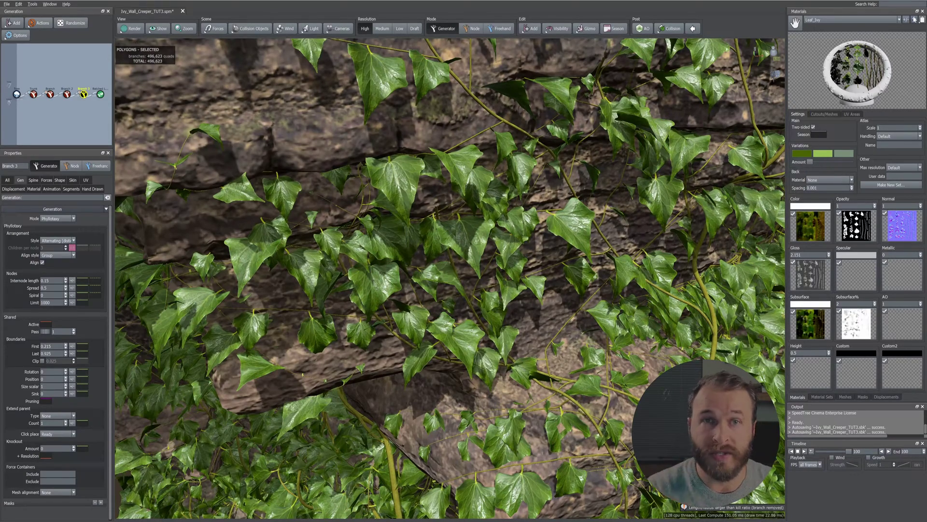
# Duplicate the Leaf_Ivy material and select Leaf_Ivy Copy as the active material.
pyautogui.click(922, 20)
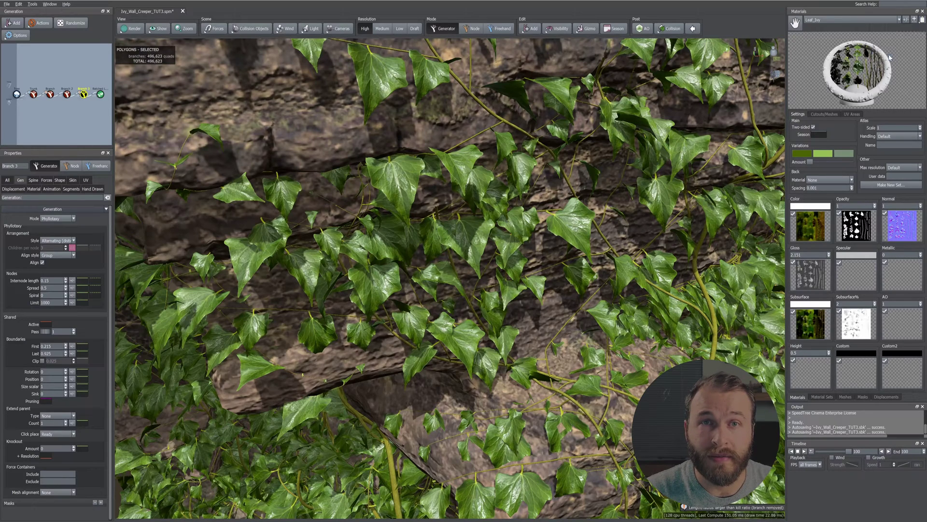
pyautogui.click(898, 55)
pyautogui.click(838, 20)
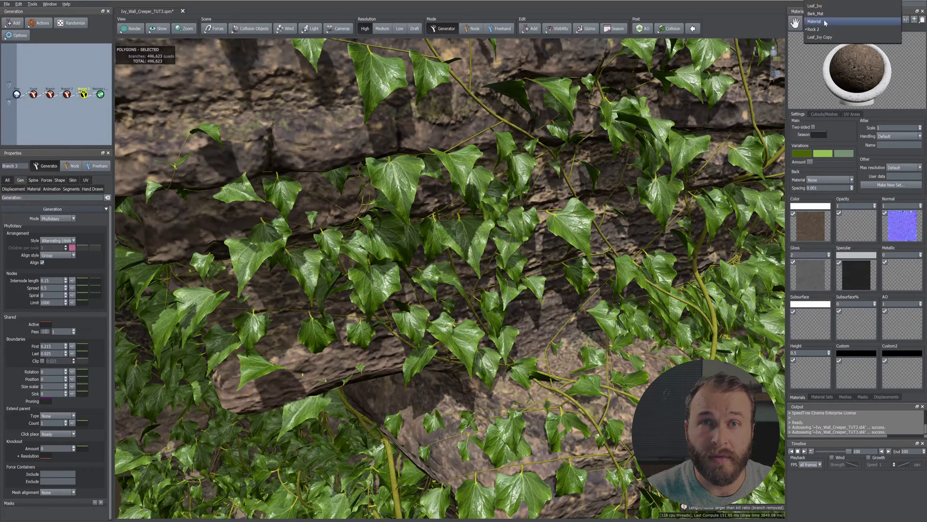
pyautogui.click(825, 38)
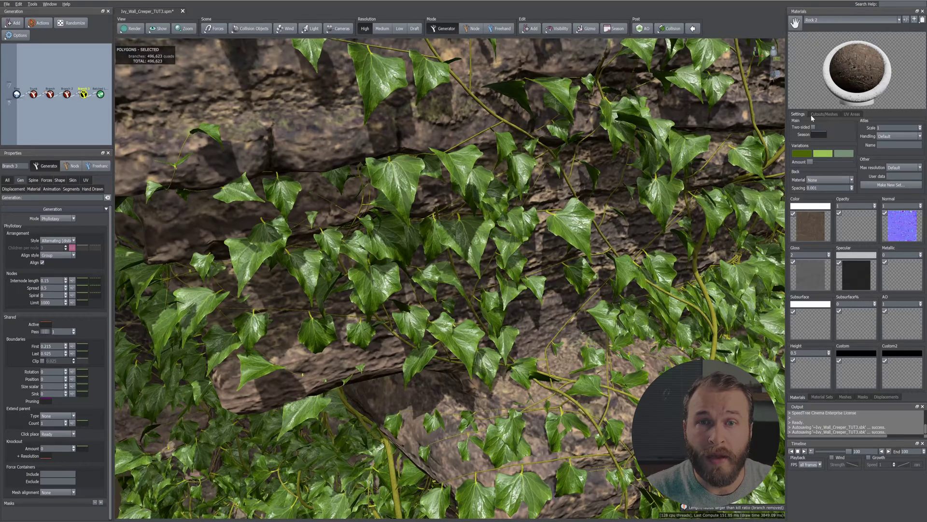
pyautogui.click(816, 20)
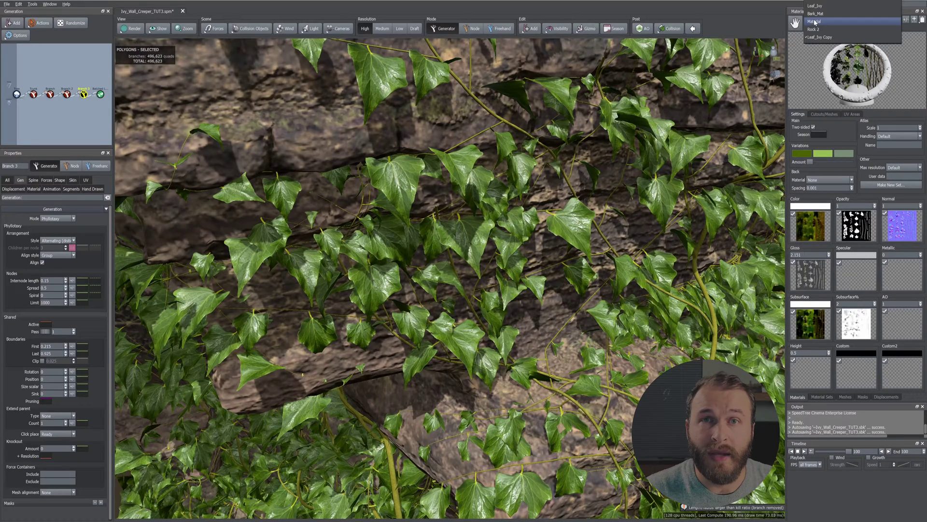
# Open the color map of Leaf_Ivy Copy for editing and adjust its contrast.
pyautogui.click(811, 230)
pyautogui.moveTo(685, 291); pyautogui.dragTo(637, 291)
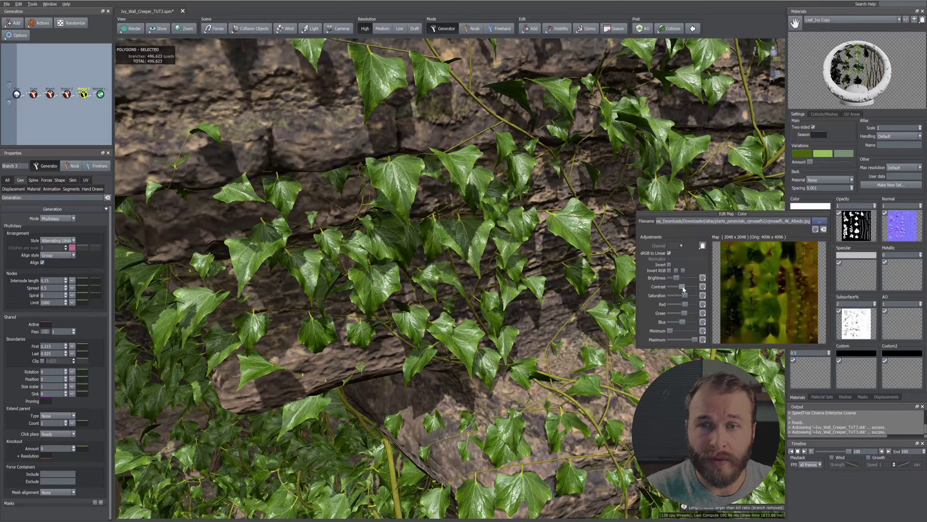